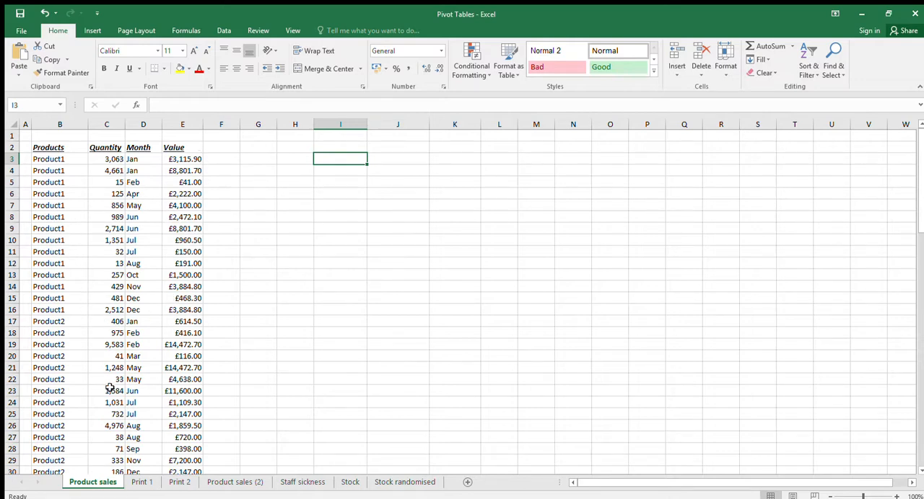
# Add subtotals to the product sales table B2:E86, summing Quantity and Value for each product
pyautogui.scroll(-11, 121, 402)
pyautogui.scroll(11, 123, 402)
pyautogui.click(55, 159)
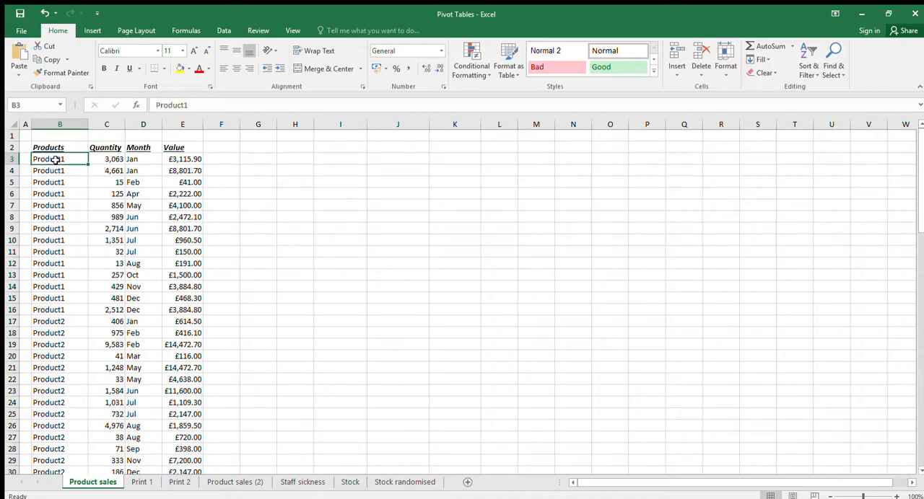
pyautogui.press('Up')
pyautogui.hotkey('shift', 'Right')
pyautogui.hotkey('shift', 'Right')
pyautogui.hotkey('shift', 'Right')
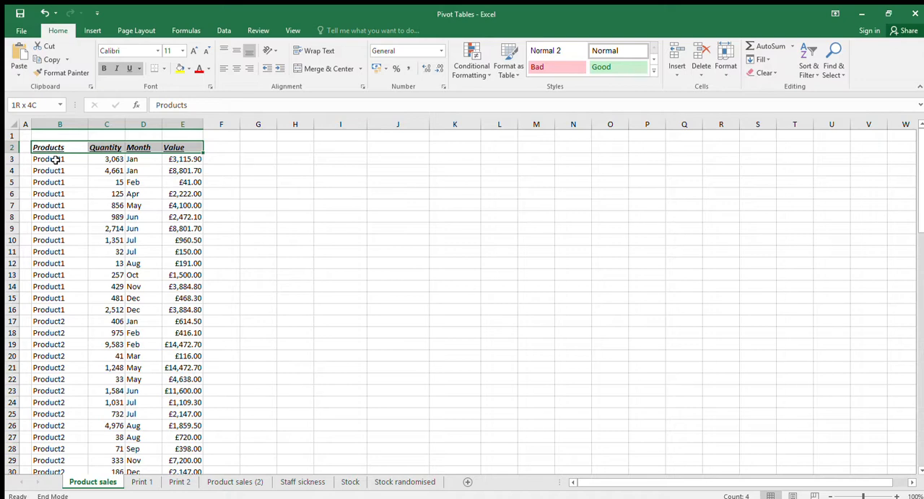
pyautogui.hotkey('ctrl', 'shift', 'Down')
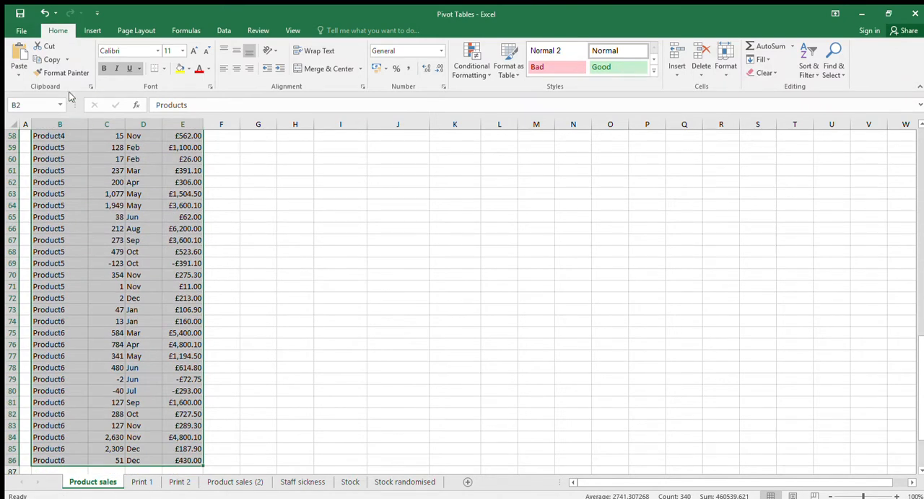
pyautogui.click(91, 32)
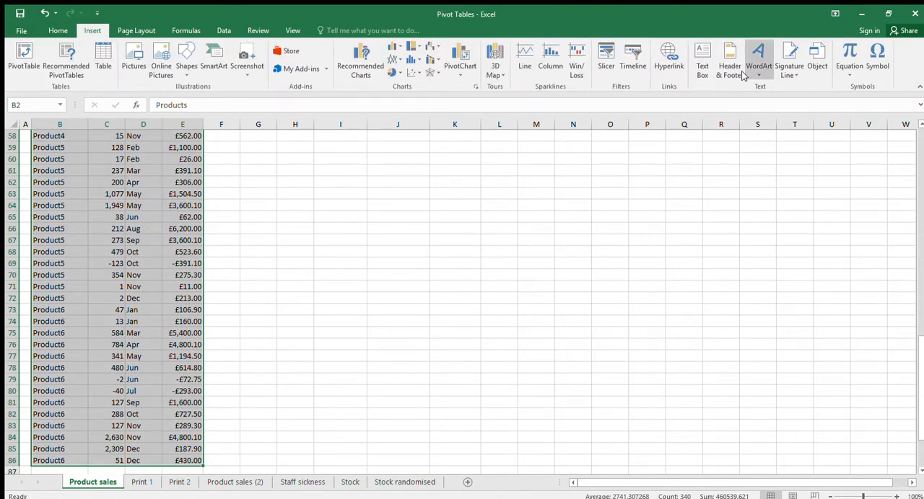
pyautogui.click(224, 30)
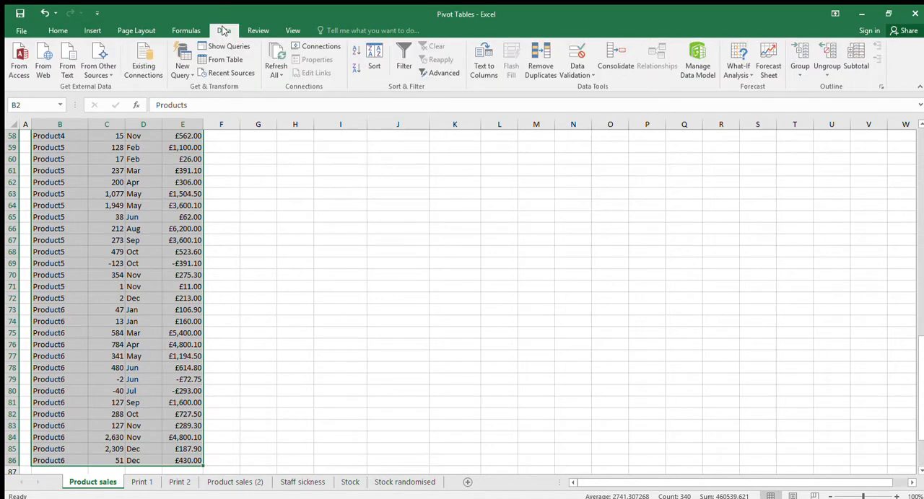
pyautogui.click(856, 50)
pyautogui.click(477, 302)
# Collapse the subtotal outline to level 2, the product totals and grand total
pyautogui.scroll(11, 348, 282)
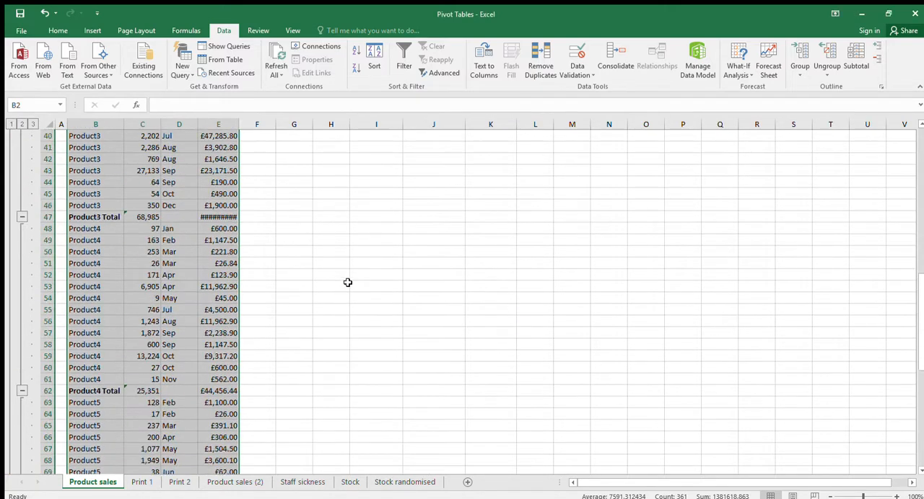
pyautogui.moveTo(919, 235); pyautogui.dragTo(916, 127)
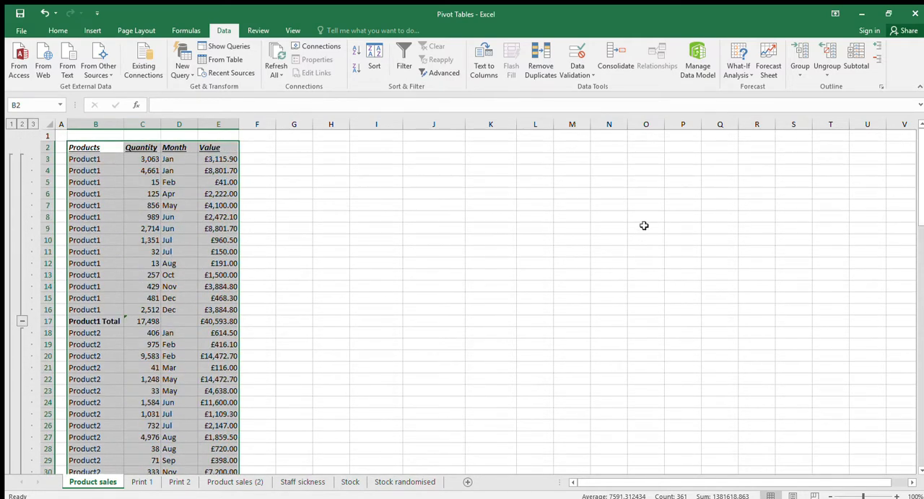
pyautogui.click(22, 125)
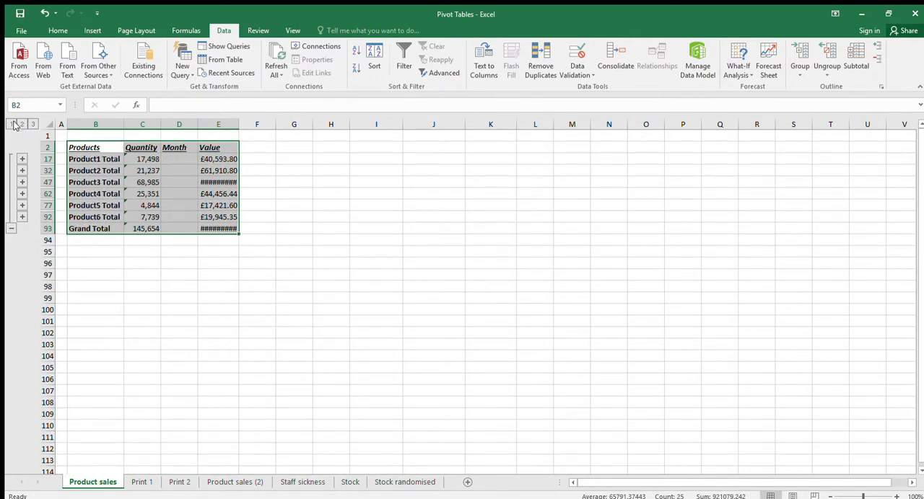
# Enter the heading Product in H2 and Product1 in the visible cell below it
pyautogui.click(327, 148)
pyautogui.click(341, 160)
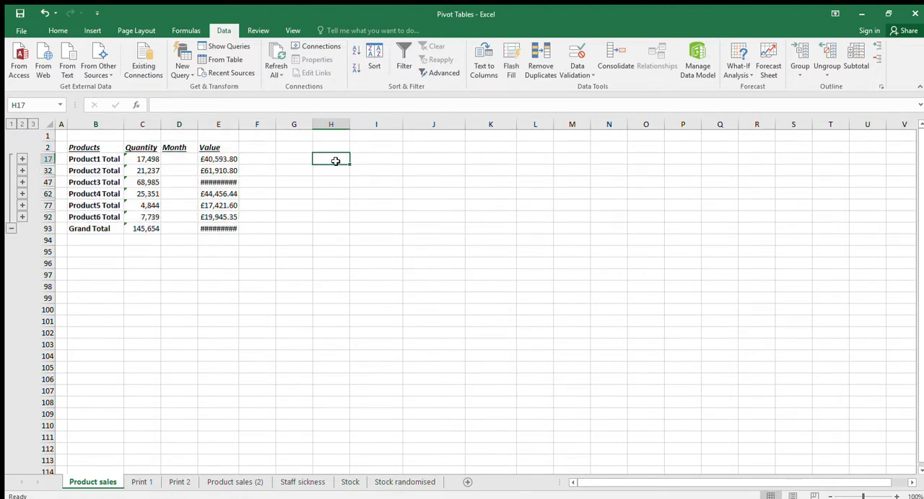
pyautogui.click(336, 146)
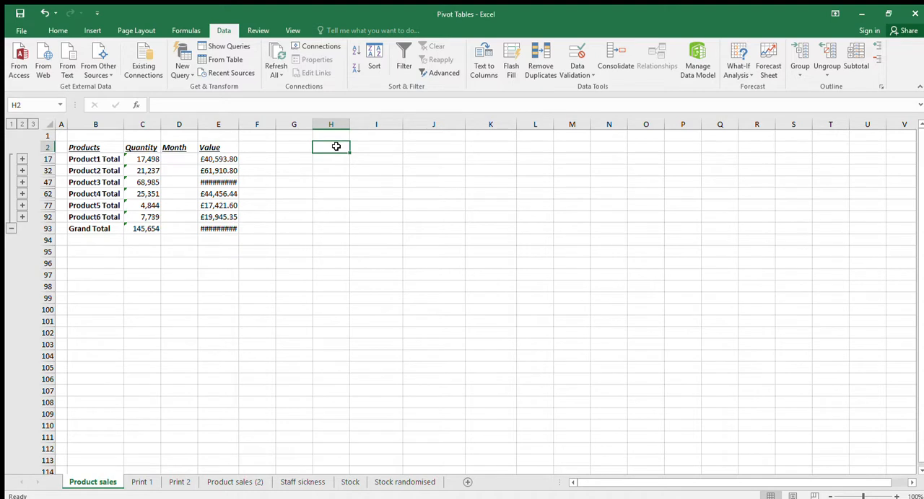
pyautogui.write('Product')
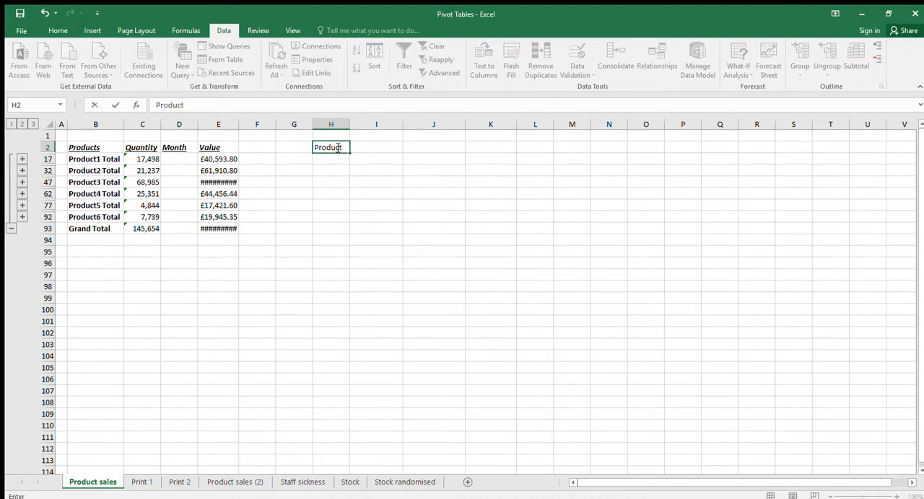
pyautogui.press('Return')
pyautogui.write('Product1')
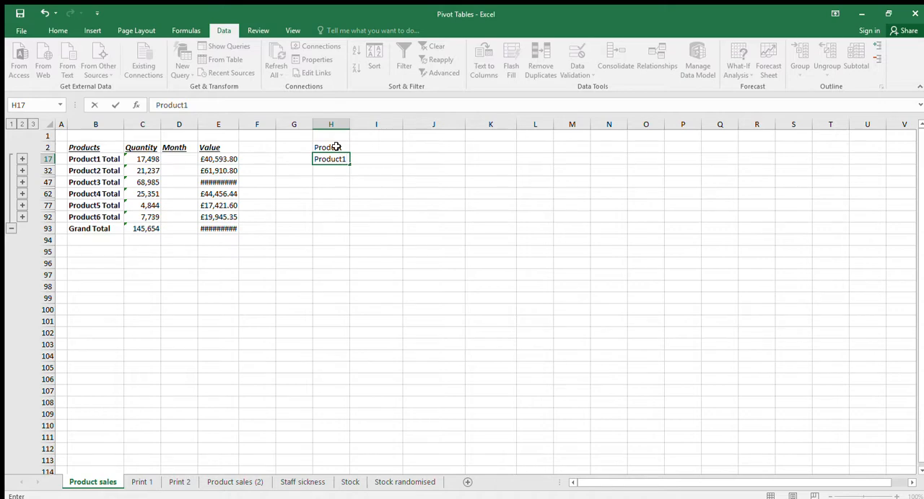
pyautogui.press('Return')
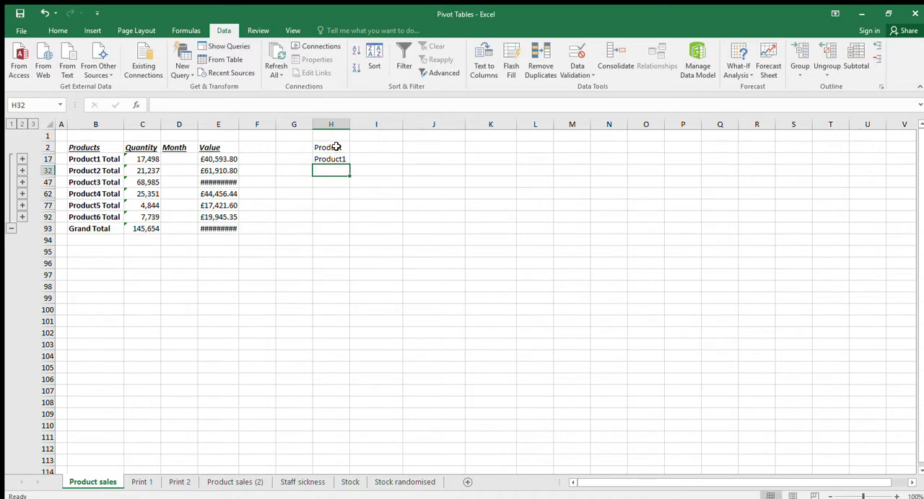
# Expand the outline to all rows and build the product list from Product1 in H3 down to Product6 in H8
pyautogui.click(339, 158)
pyautogui.moveTo(350, 165)
pyautogui.mouseDown()
pyautogui.moveTo(350, 211)
pyautogui.moveTo(346, 158)
pyautogui.mouseUp()
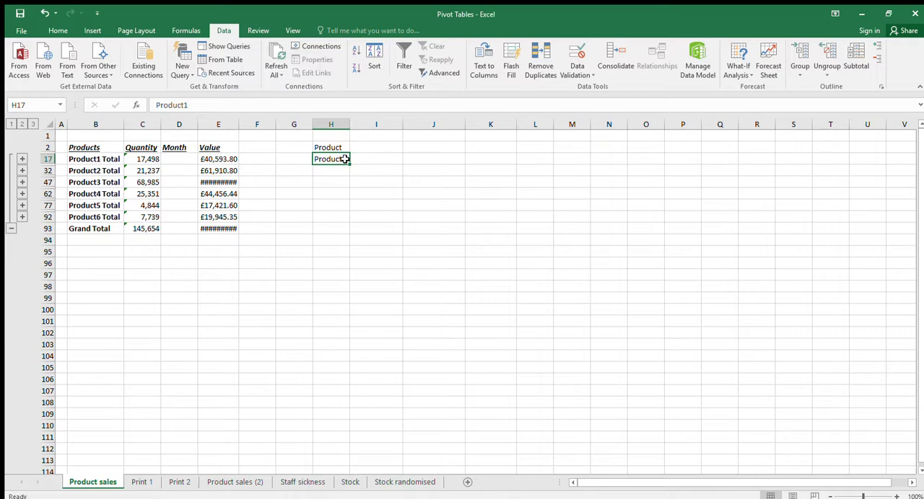
pyautogui.click(33, 124)
pyautogui.moveTo(350, 320); pyautogui.dragTo(344, 224)
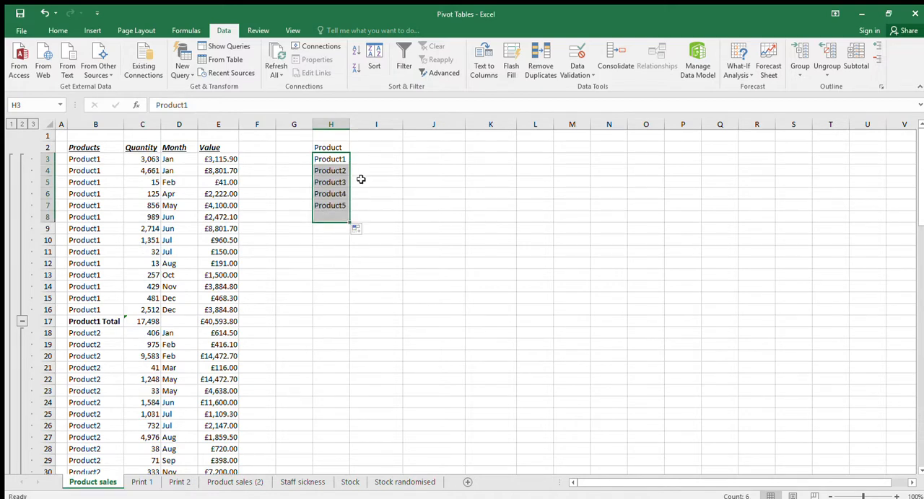
# Add the headings Quantity in I2 and Value in J2 beside the product list
pyautogui.click(371, 150)
pyautogui.write('Qua')
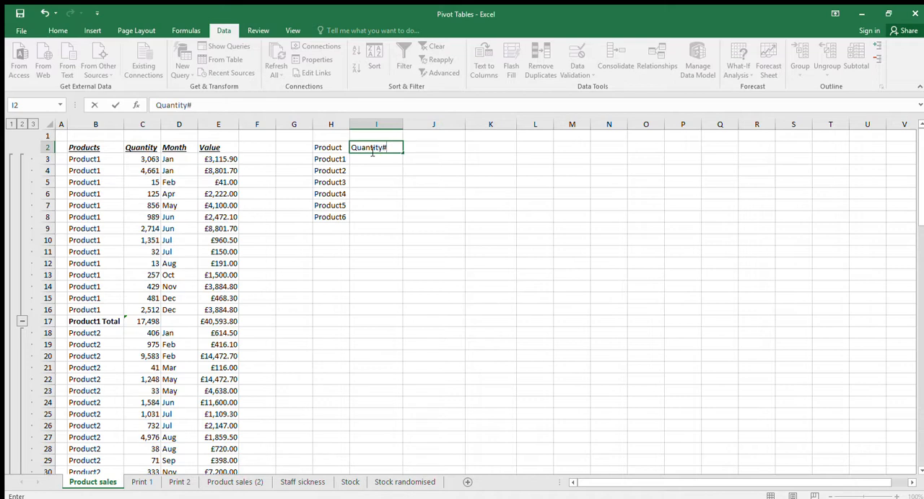
pyautogui.write('ntity')
pyautogui.press('Tab')
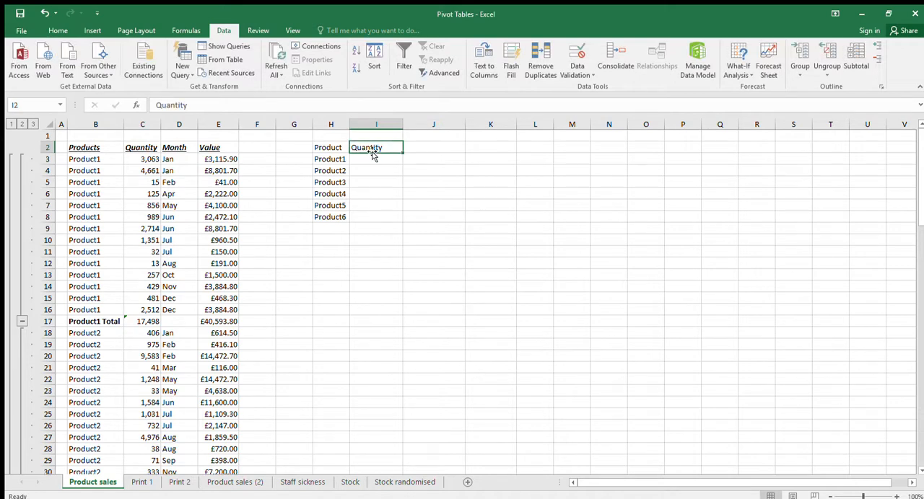
pyautogui.write('=')
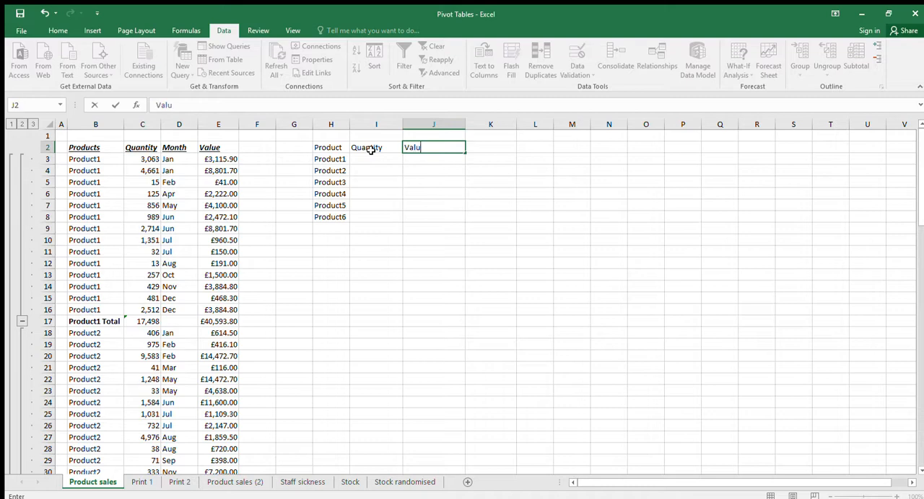
pyautogui.write('alue')
pyautogui.press('Return')
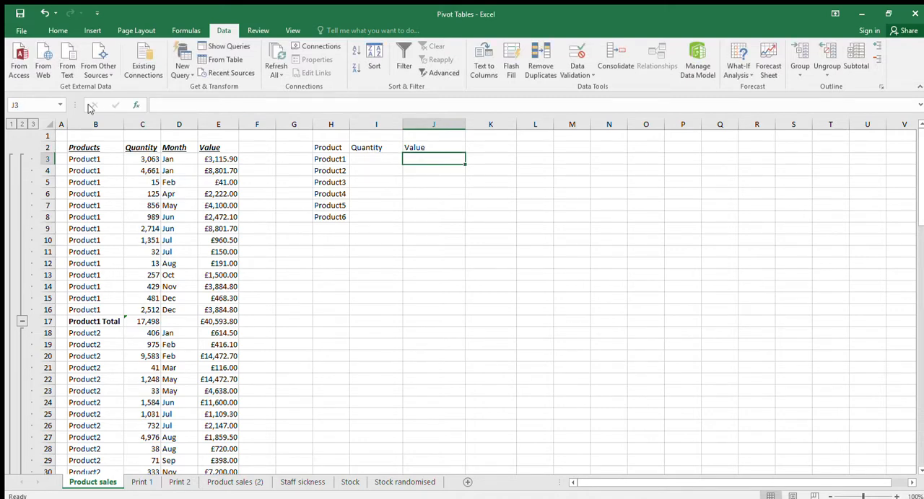
# Link Product1's Quantity in I3 to its subtotal in C17 and its Value in J3 to E17
pyautogui.click(22, 124)
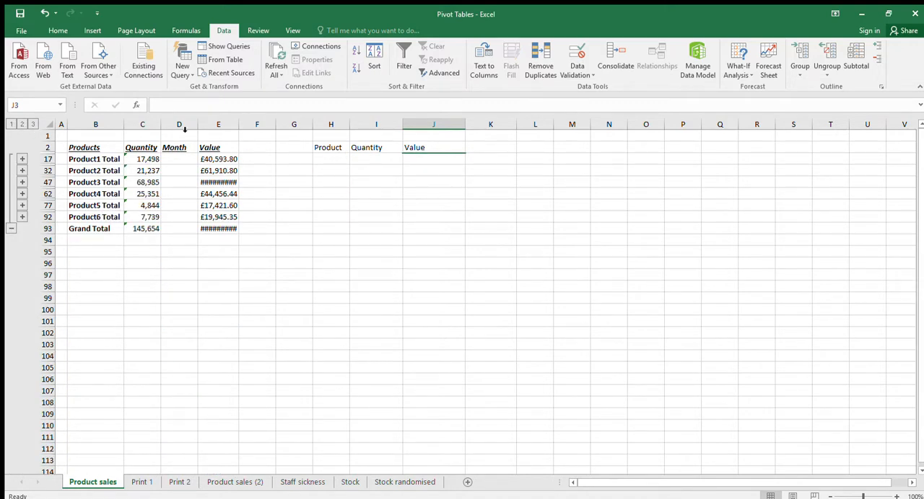
pyautogui.click(32, 125)
pyautogui.click(365, 158)
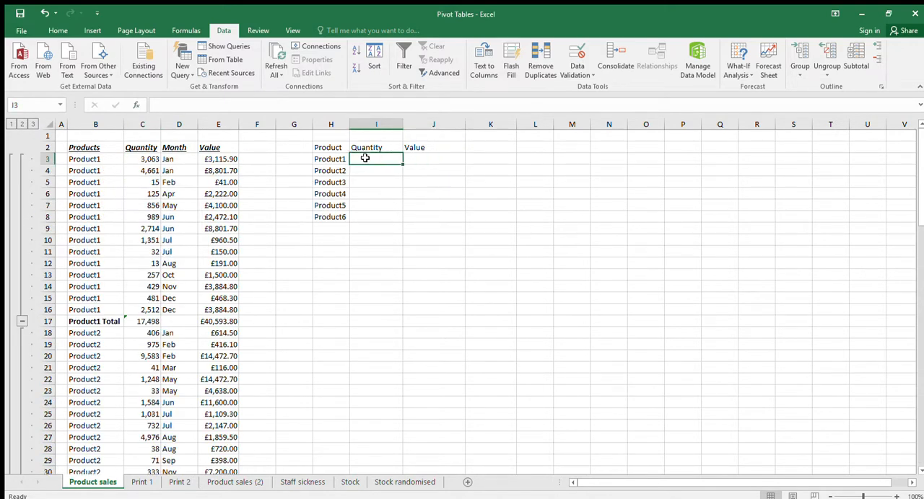
pyautogui.write('=')
pyautogui.click(159, 321)
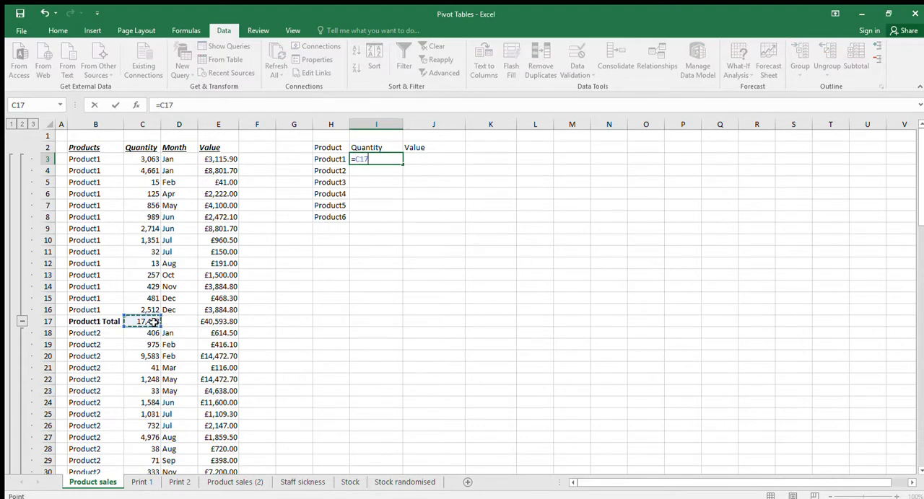
pyautogui.press('Return')
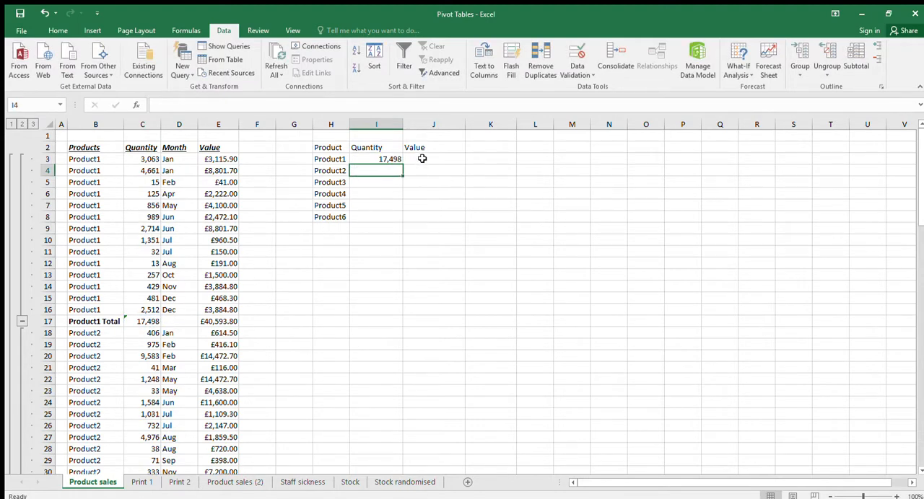
pyautogui.click(421, 158)
pyautogui.write('=')
pyautogui.click(203, 323)
pyautogui.press('Return')
# Link Product2's Value in J4 to its subtotal in E32 and its Quantity in I4 to C32
pyautogui.write('=')
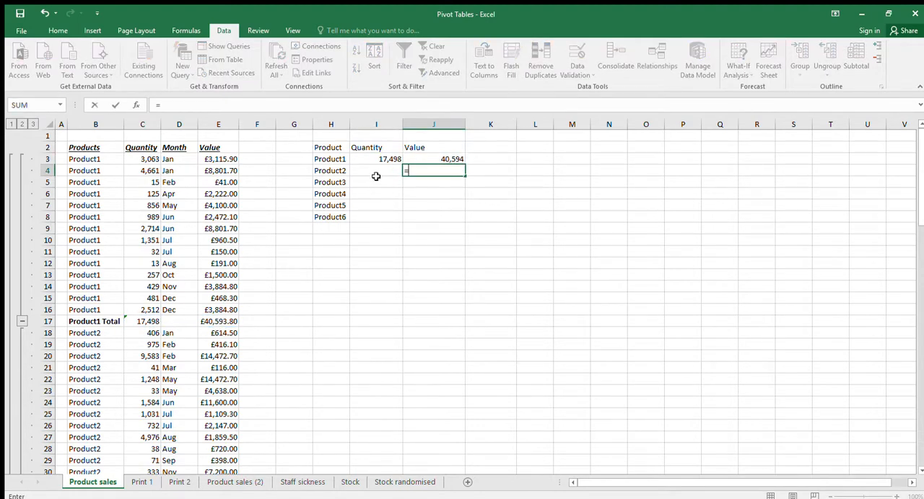
pyautogui.scroll(-5, 249, 339)
pyautogui.click(216, 354)
pyautogui.press('Return')
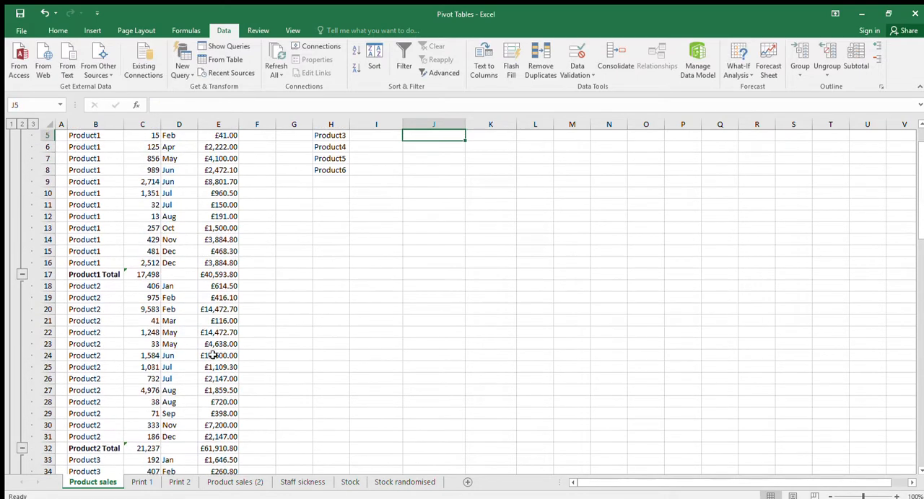
pyautogui.scroll(1, 388, 139)
pyautogui.click(381, 175)
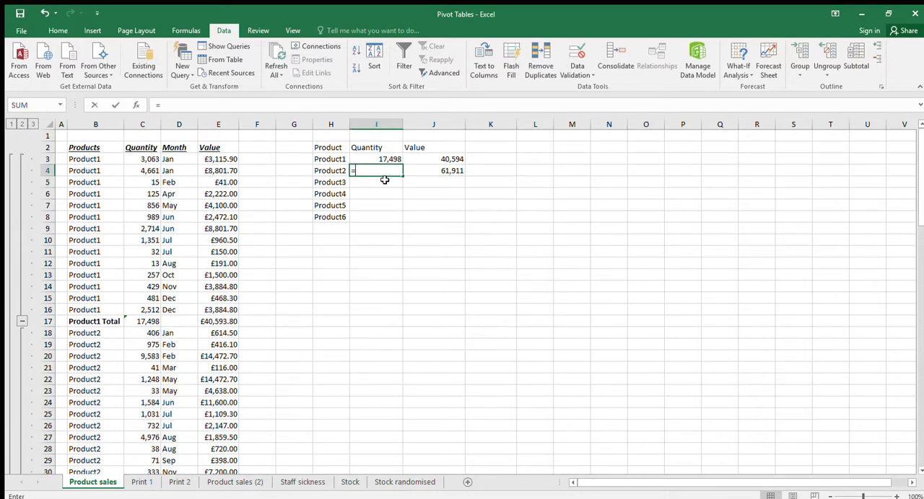
pyautogui.write('=')
pyautogui.scroll(-3, 338, 237)
pyautogui.click(157, 390)
pyautogui.press('Return')
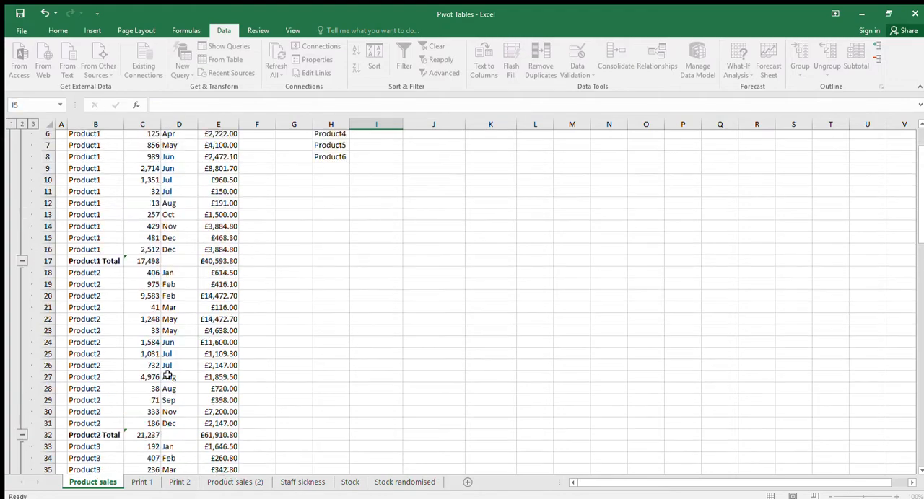
# Link the Quantity cells of Product3 and Product4, I5 and I6, to their subtotals in C47 and C62
pyautogui.write('=')
pyautogui.scroll(-6, 216, 259)
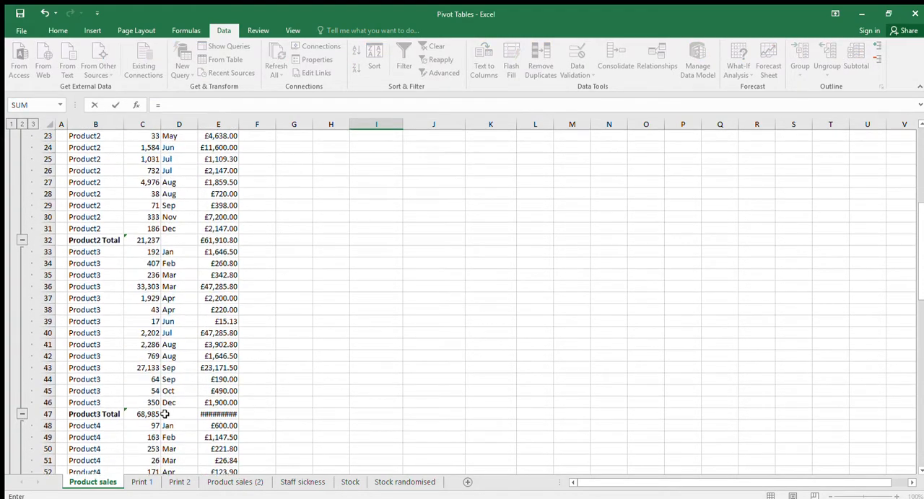
pyautogui.click(149, 413)
pyautogui.press('Return')
pyautogui.write('=')
pyautogui.scroll(-8, 217, 339)
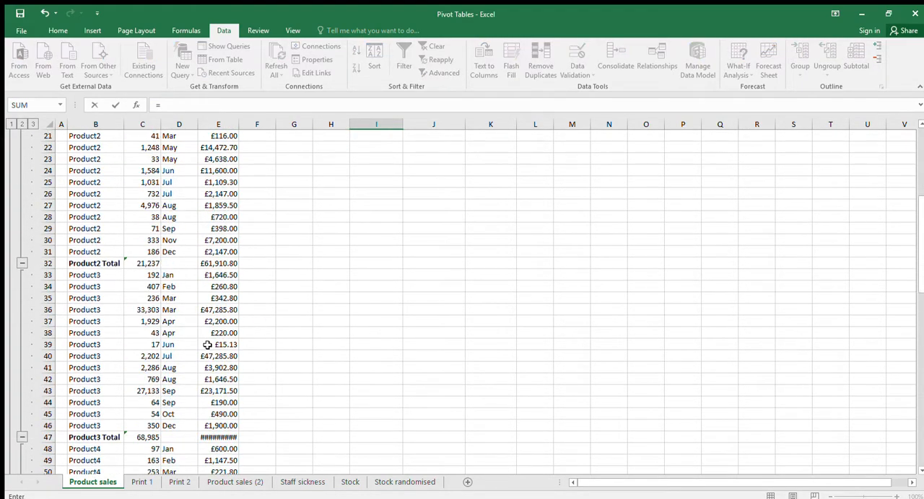
pyautogui.scroll(-3, 205, 348)
pyautogui.click(149, 405)
pyautogui.press('Return')
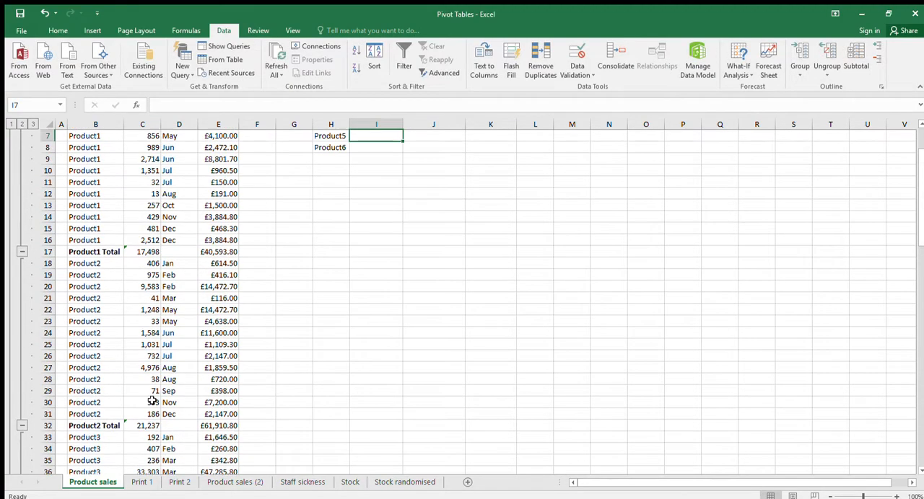
# Link the Quantity cells of Product5 and Product6, I7 and I8, to their subtotals in C77 and C92
pyautogui.write('=')
pyautogui.scroll(-15, 153, 397)
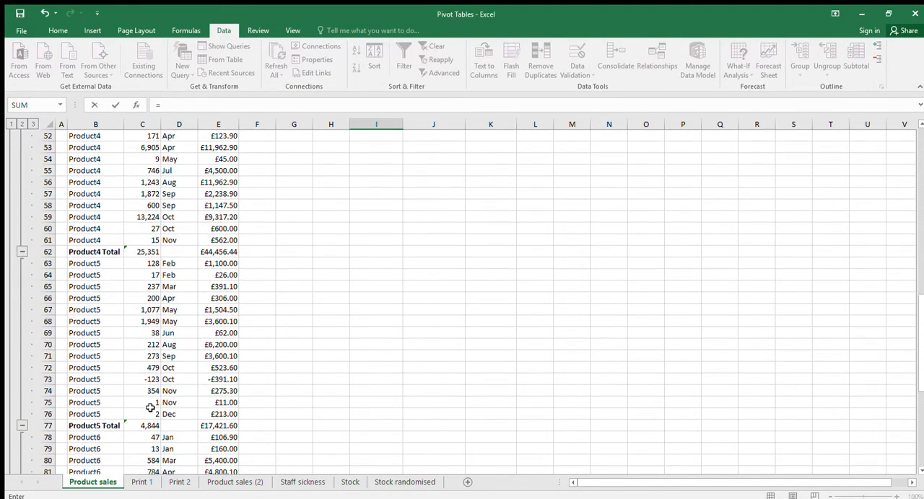
pyautogui.click(155, 425)
pyautogui.press('Return')
pyautogui.write('=')
pyautogui.scroll(-11, 151, 420)
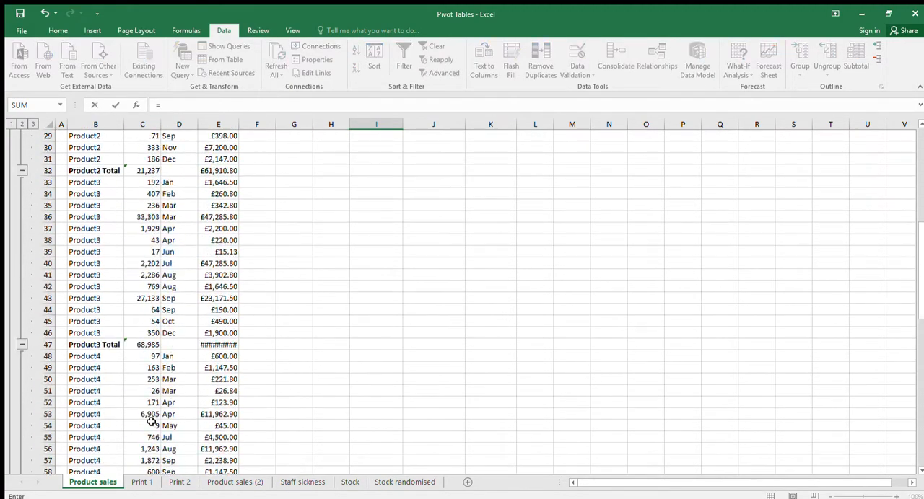
pyautogui.scroll(-9, 152, 420)
pyautogui.click(150, 415)
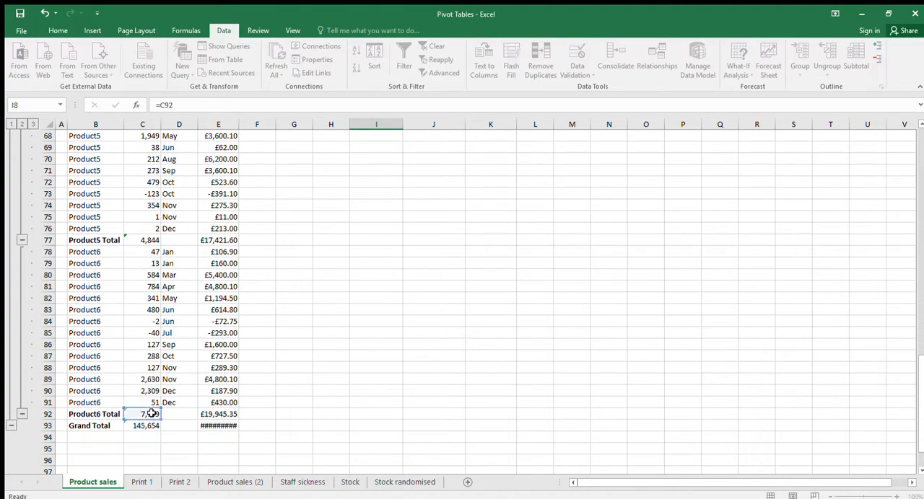
pyautogui.press('Return')
# Fill the I5:I8 links across to column K, then replace J5:J8 with K5:K8 as the Value links for Product3 to Product6
pyautogui.moveTo(390, 181); pyautogui.dragTo(505, 216)
pyautogui.moveTo(440, 184); pyautogui.dragTo(438, 213)
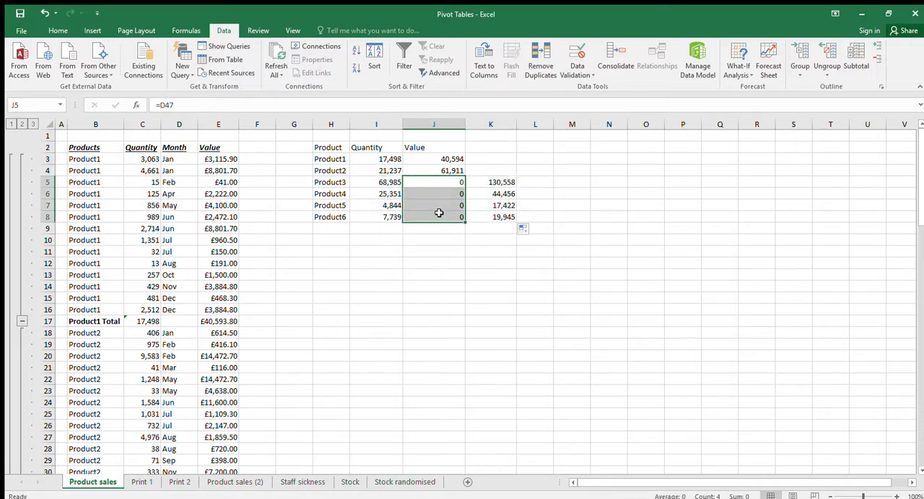
pyautogui.press('Delete')
pyautogui.moveTo(480, 184); pyautogui.dragTo(437, 200)
pyautogui.click(400, 228)
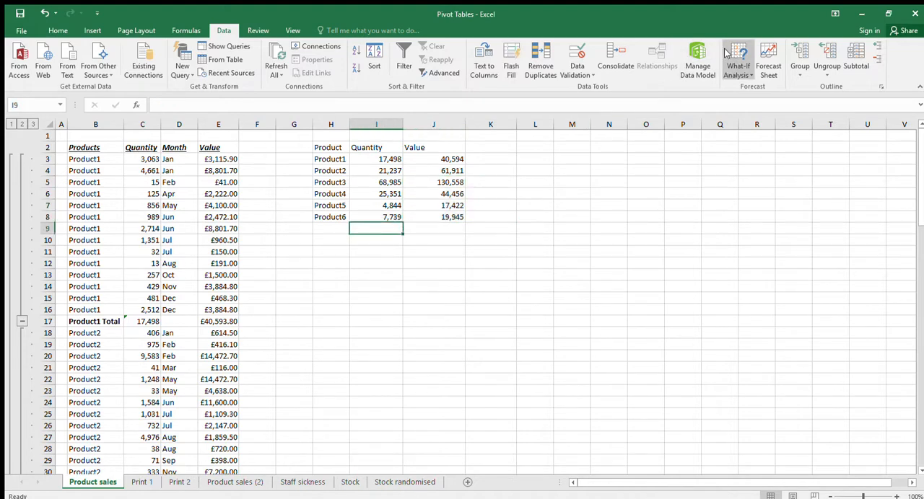
# Total the summary table's quantities in I9 with AutoSum and copy the formula across to J9 for the values
pyautogui.click(57, 30)
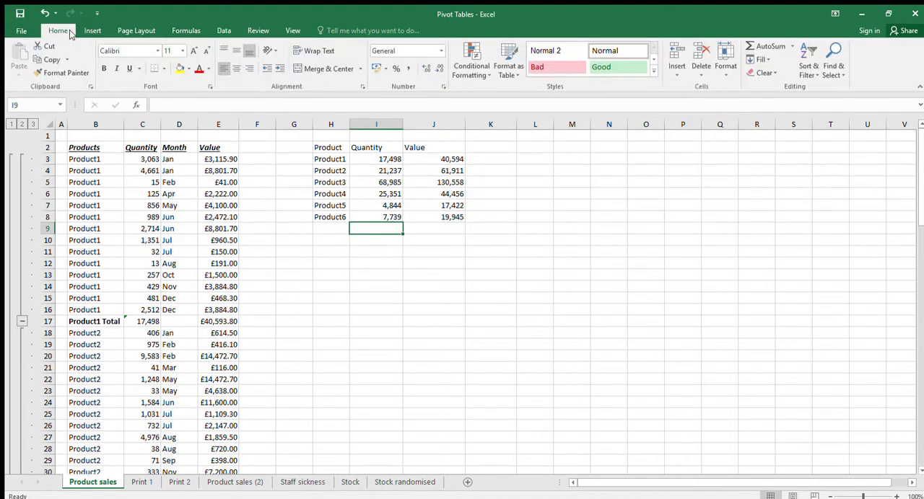
pyautogui.click(765, 45)
pyautogui.press('Return')
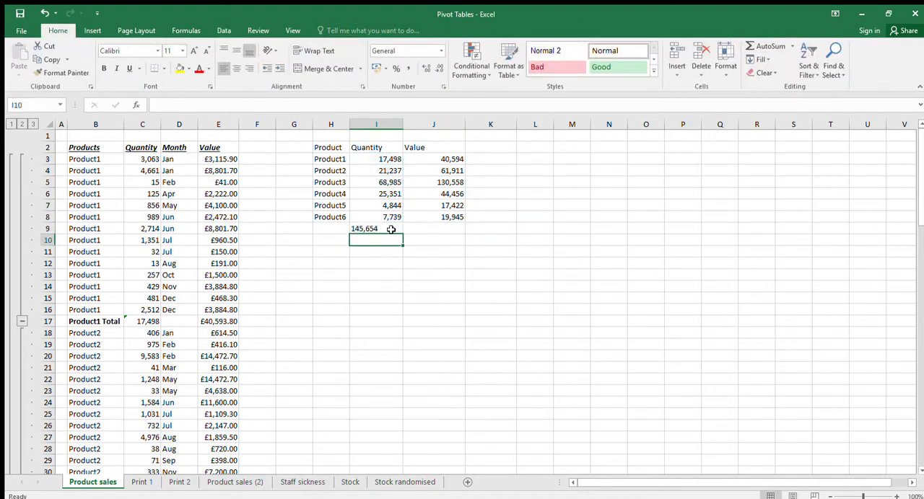
pyautogui.click(390, 229)
pyautogui.moveTo(403, 233); pyautogui.dragTo(435, 230)
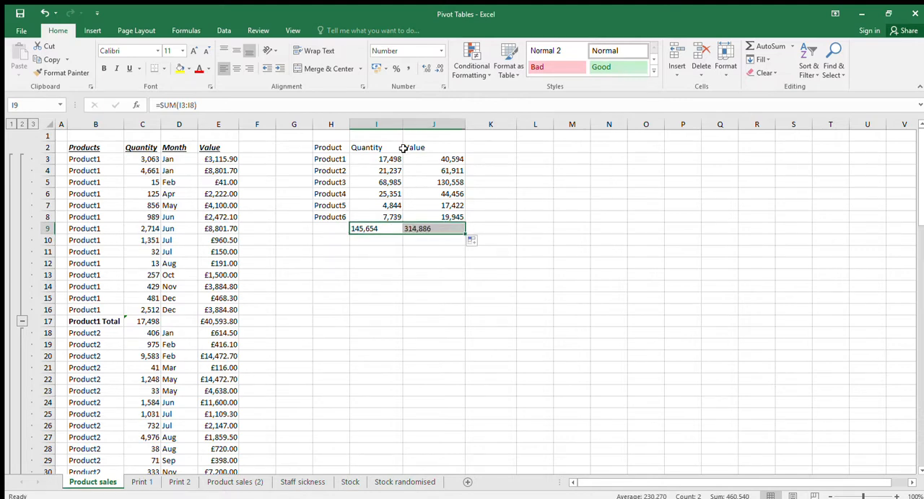
# Right-align the contents of the summary table's Quantity and Value columns, I and J
pyautogui.moveTo(376, 124); pyautogui.dragTo(434, 124)
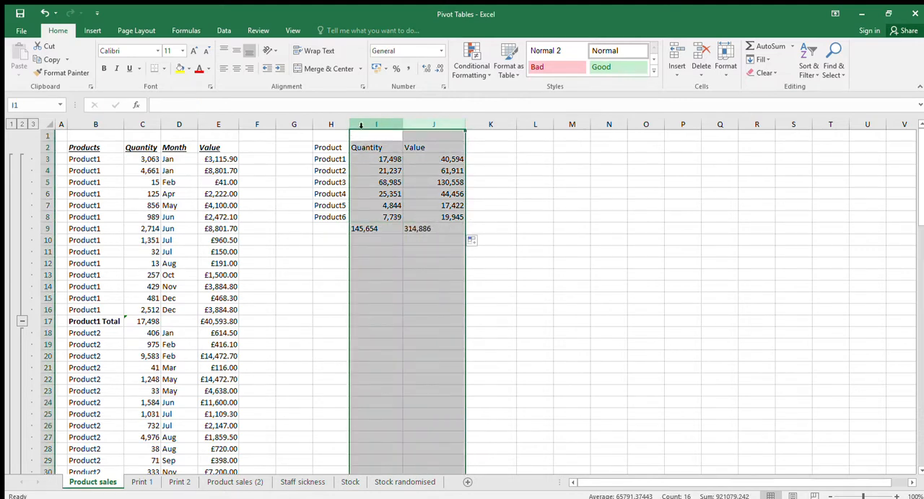
pyautogui.click(249, 70)
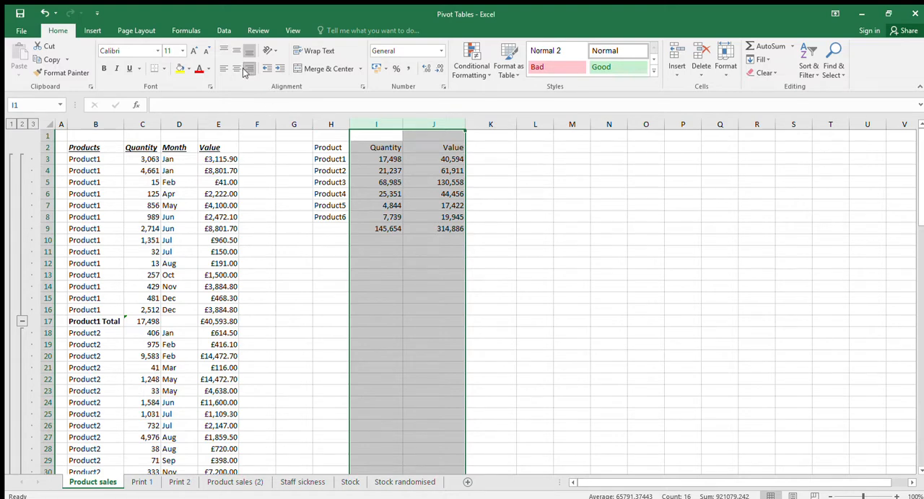
pyautogui.click(538, 256)
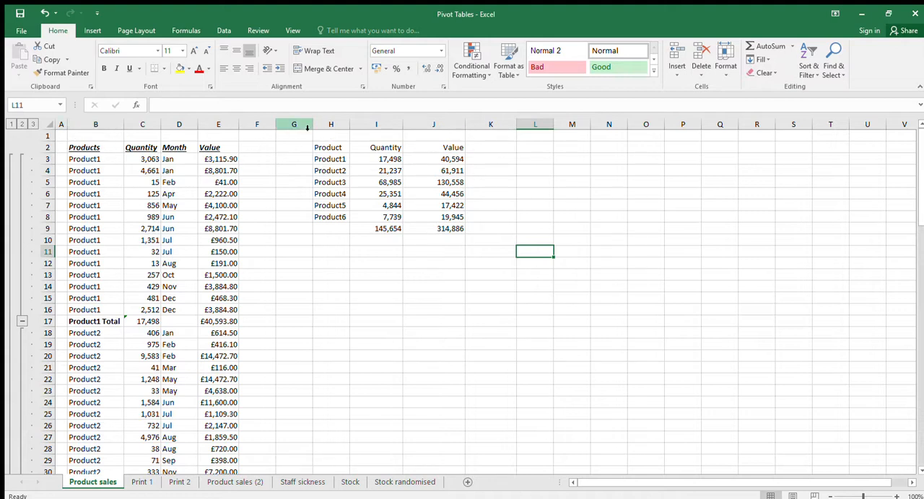
# Undo all changes on the Product sales sheet, back through the summary table and the subtotals
pyautogui.click(326, 124)
pyautogui.moveTo(326, 125); pyautogui.dragTo(488, 122)
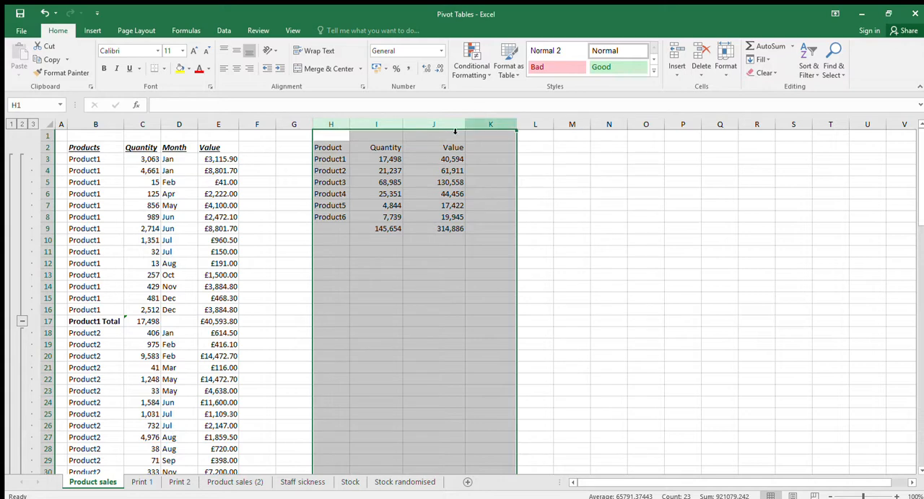
pyautogui.click(44, 13)
pyautogui.click(43, 13)
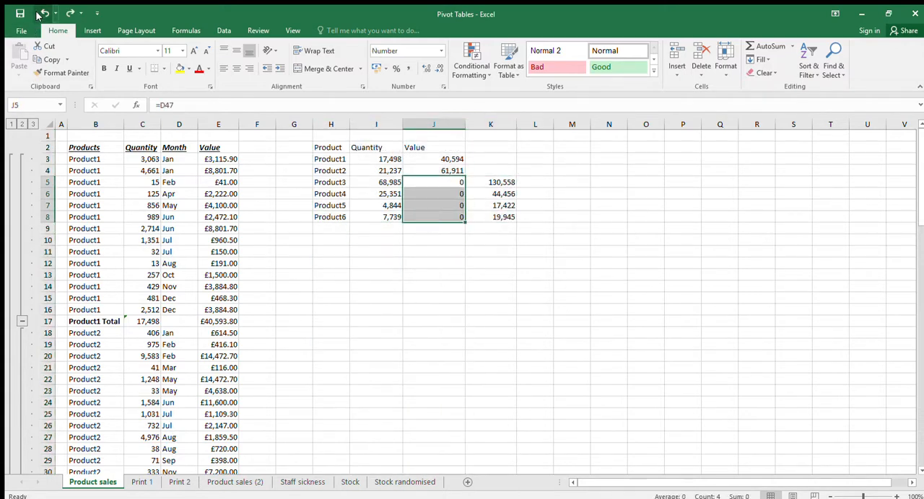
pyautogui.click(43, 13)
pyautogui.click(43, 13)
pyautogui.click(44, 13)
pyautogui.click(43, 13)
pyautogui.click(44, 13)
pyautogui.click(43, 13)
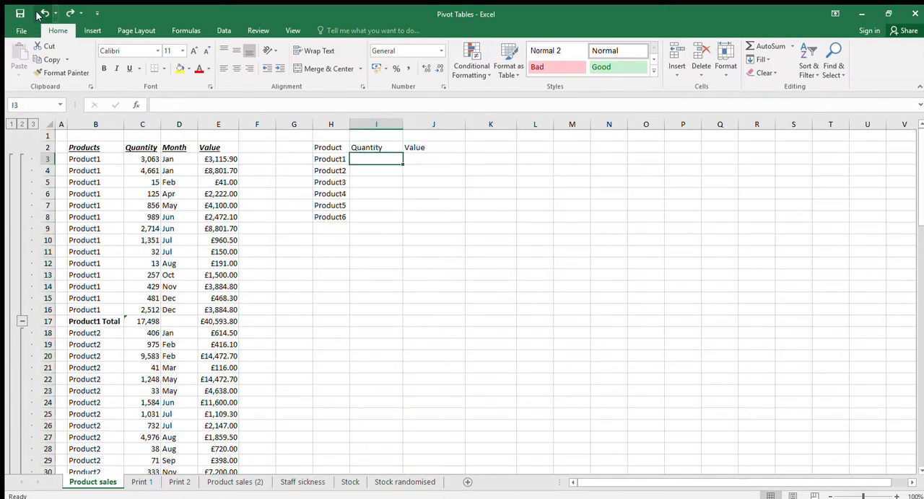
pyautogui.click(43, 13)
pyautogui.click(43, 13)
pyautogui.click(43, 13)
pyautogui.click(43, 13)
pyautogui.click(43, 13)
pyautogui.click(44, 13)
pyautogui.click(43, 13)
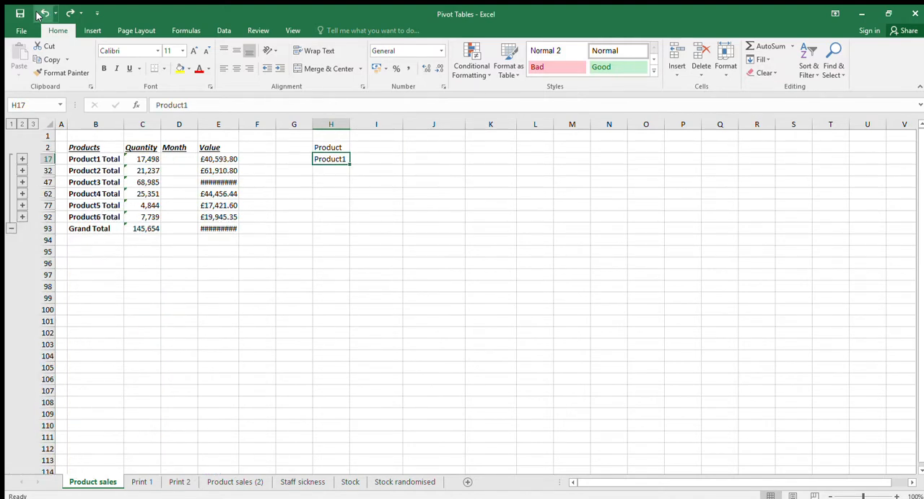
pyautogui.click(44, 13)
pyautogui.click(43, 13)
pyautogui.click(38, 14)
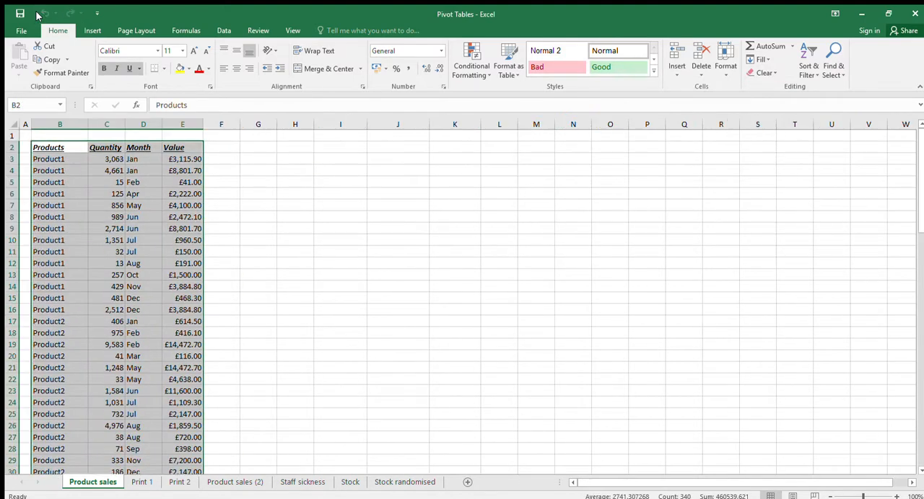
# Examine the Create PivotTable settings and the selected source range pictured on the Print 1 and Print 2 sheets
pyautogui.click(258, 158)
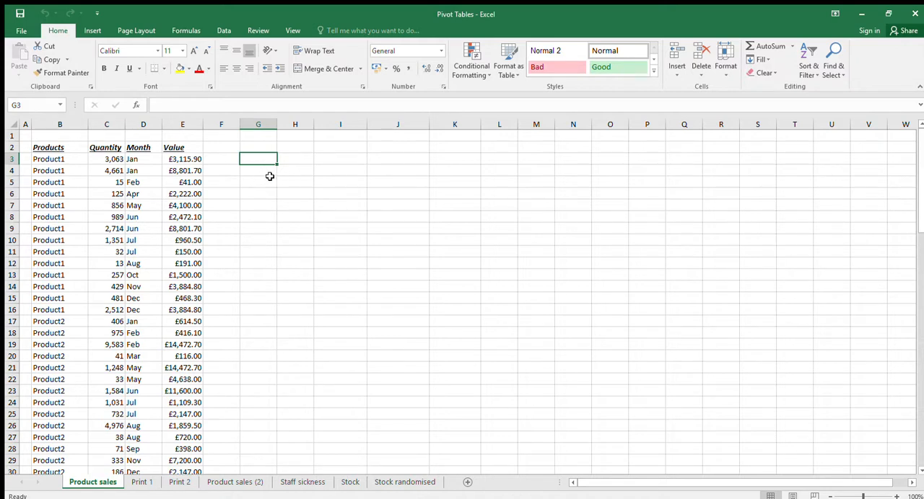
pyautogui.click(93, 31)
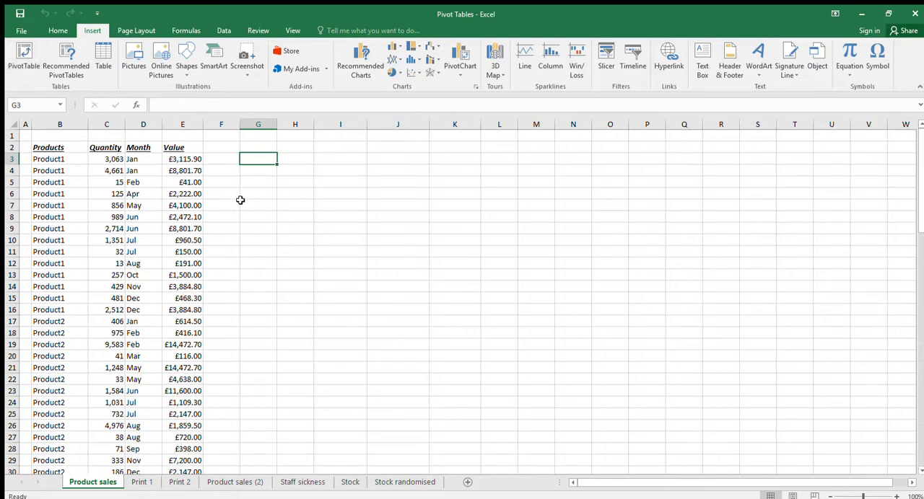
pyautogui.click(141, 482)
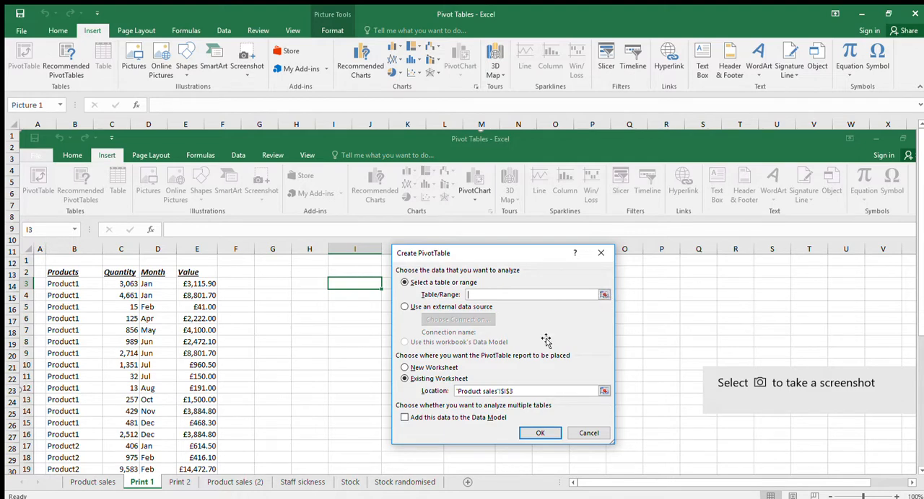
pyautogui.click(173, 482)
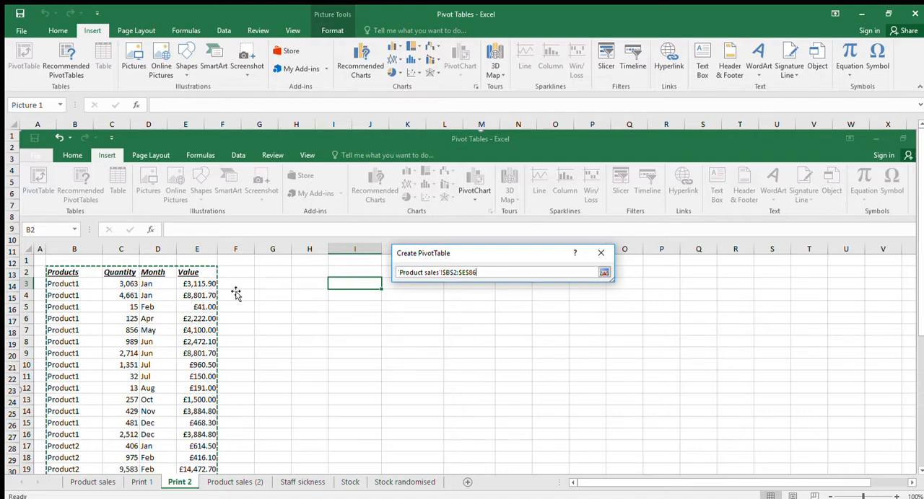
pyautogui.scroll(-12, 236, 293)
pyautogui.scroll(3, 236, 293)
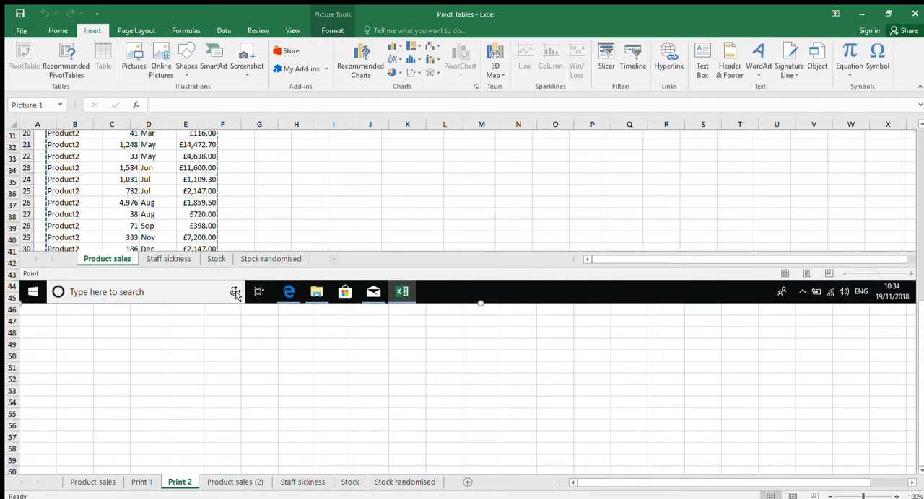
pyautogui.scroll(7, 191, 233)
pyautogui.scroll(2, 224, 246)
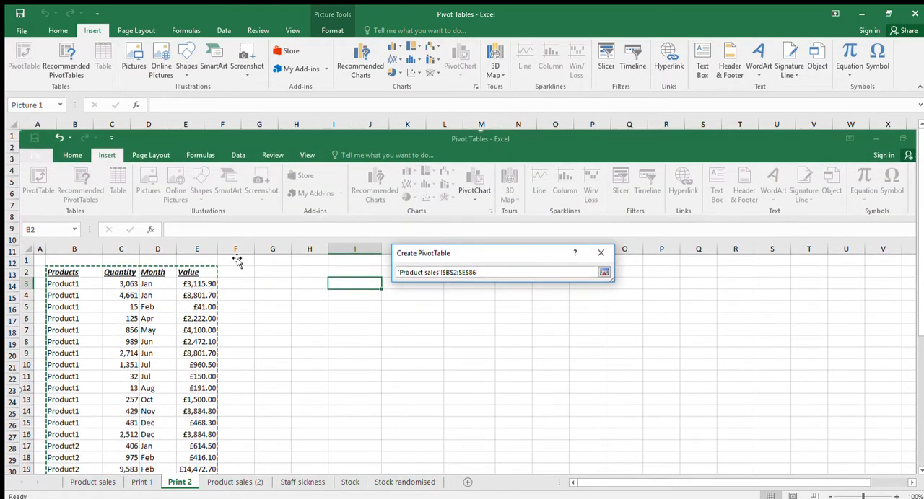
pyautogui.click(142, 481)
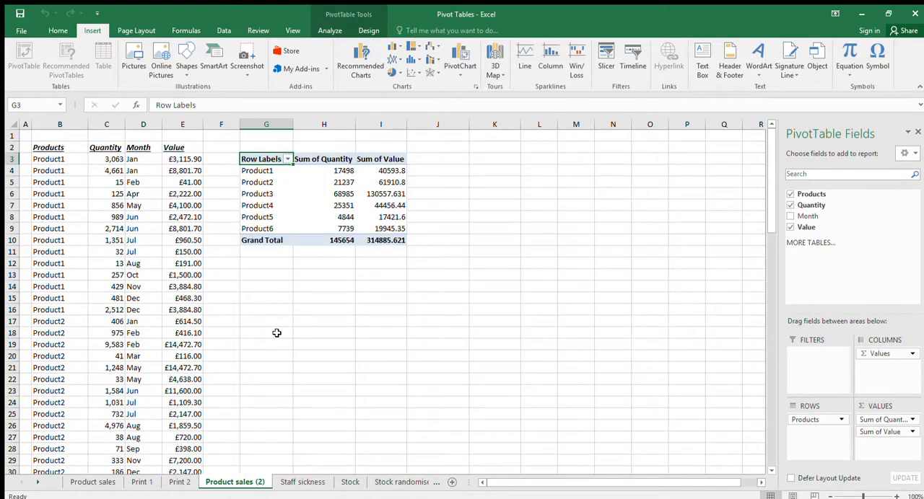
# Remove the Products, Quantity and Value fields from the PivotTable at G3 on the Product sales (2) sheet
pyautogui.click(251, 146)
pyautogui.click(251, 157)
pyautogui.click(790, 194)
pyautogui.click(792, 206)
pyautogui.click(790, 228)
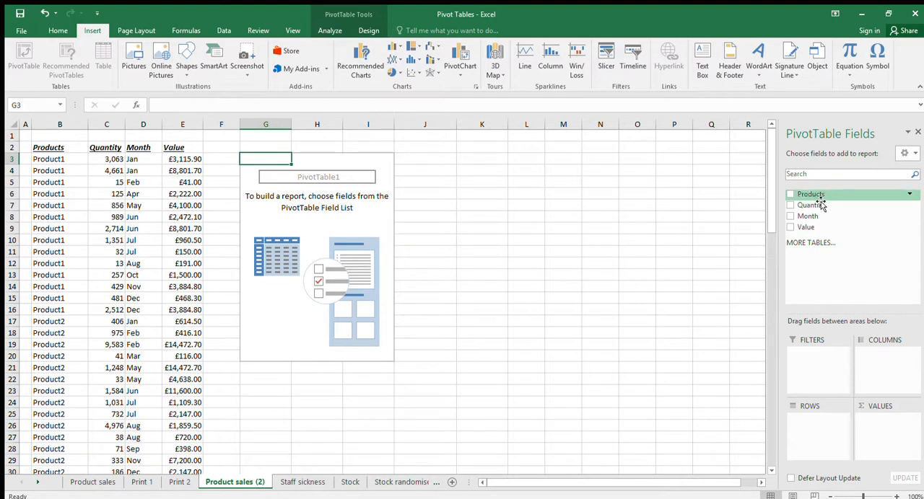
# Build the PivotTable with Products as rows and Quantity and Value as summed values
pyautogui.moveTo(821, 201); pyautogui.dragTo(829, 424)
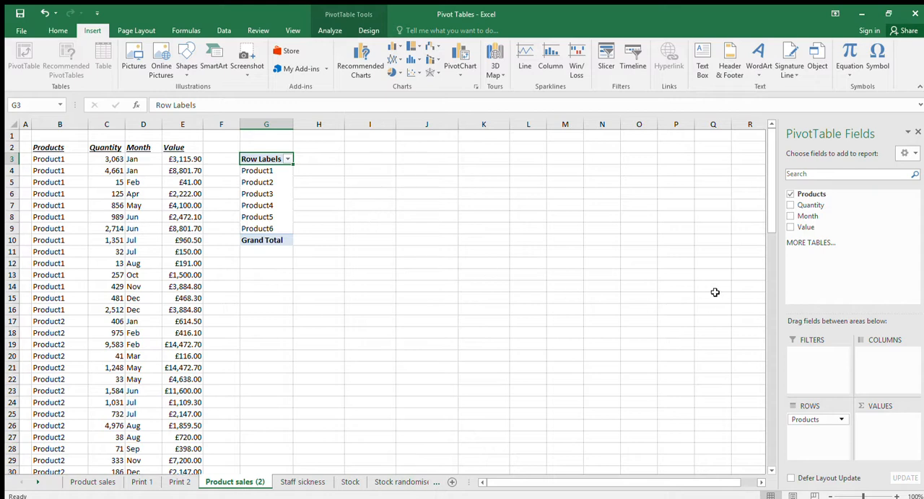
pyautogui.moveTo(814, 208); pyautogui.dragTo(898, 420)
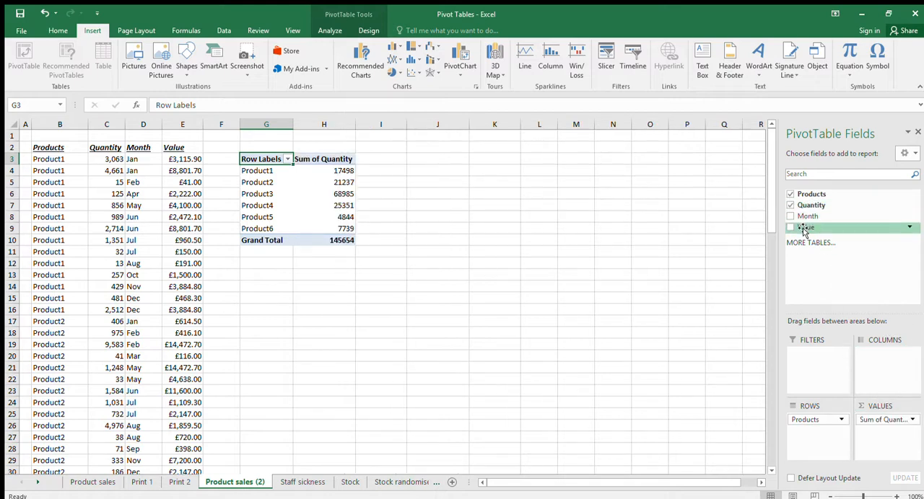
pyautogui.moveTo(805, 228); pyautogui.dragTo(880, 438)
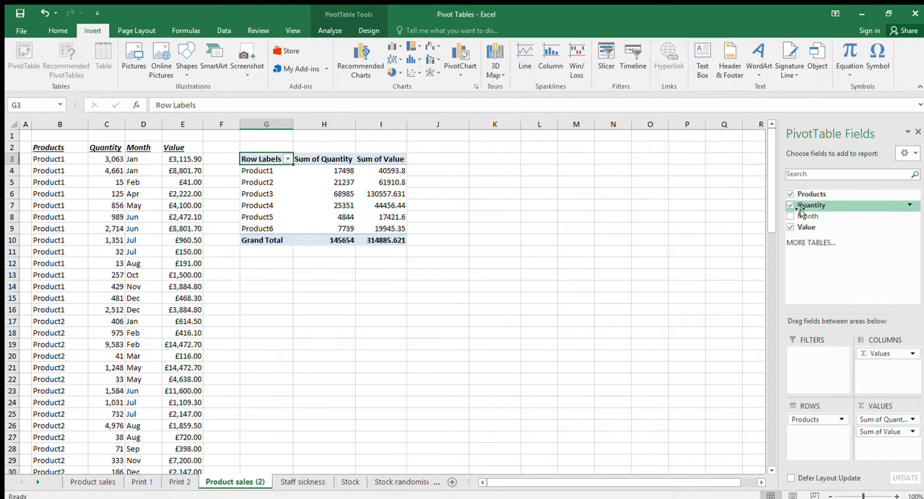
# Clear the PivotTable fields and rebuild it with Products as columns and Quantity and Value as summed values
pyautogui.click(791, 227)
pyautogui.click(790, 205)
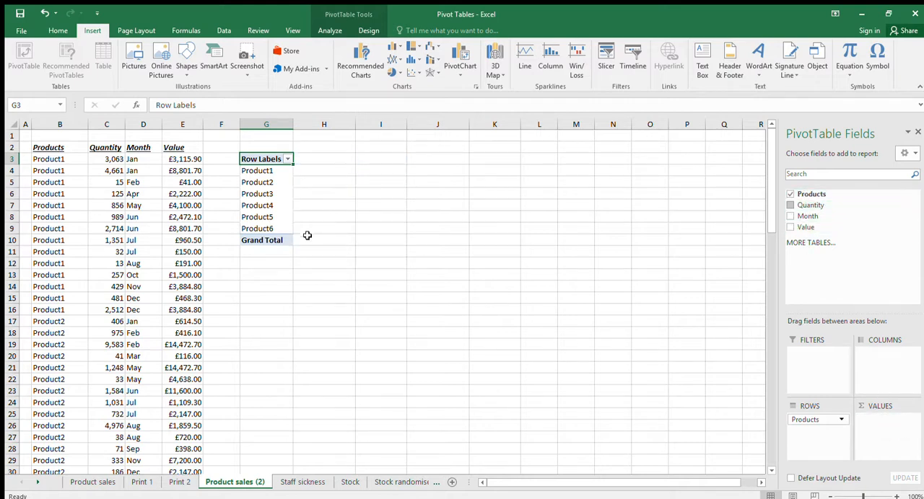
pyautogui.click(790, 194)
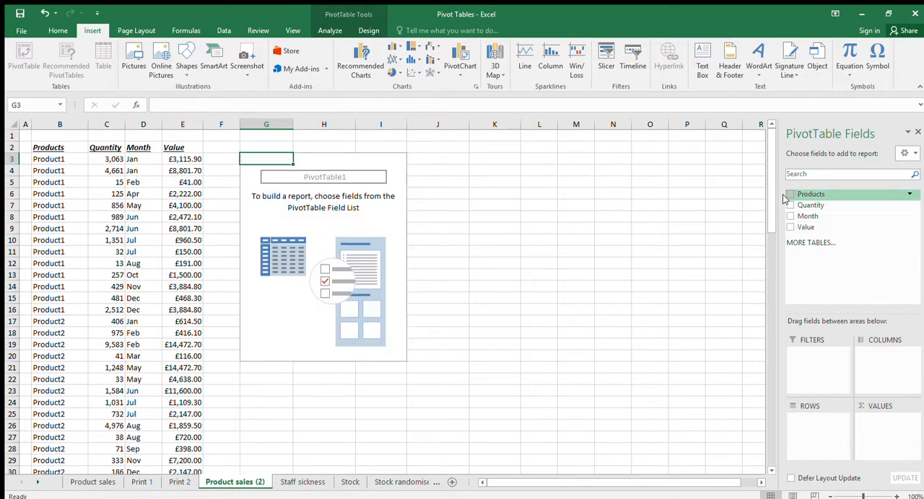
pyautogui.moveTo(810, 200); pyautogui.dragTo(870, 358)
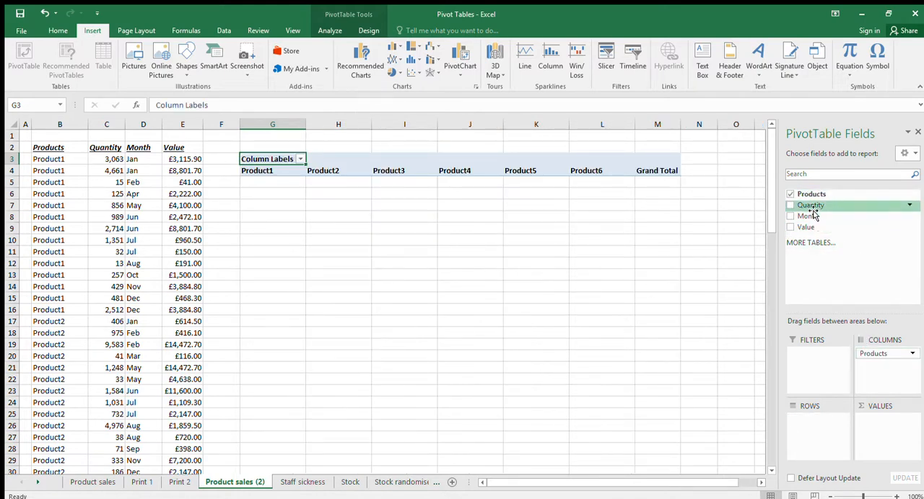
pyautogui.moveTo(811, 208); pyautogui.dragTo(875, 426)
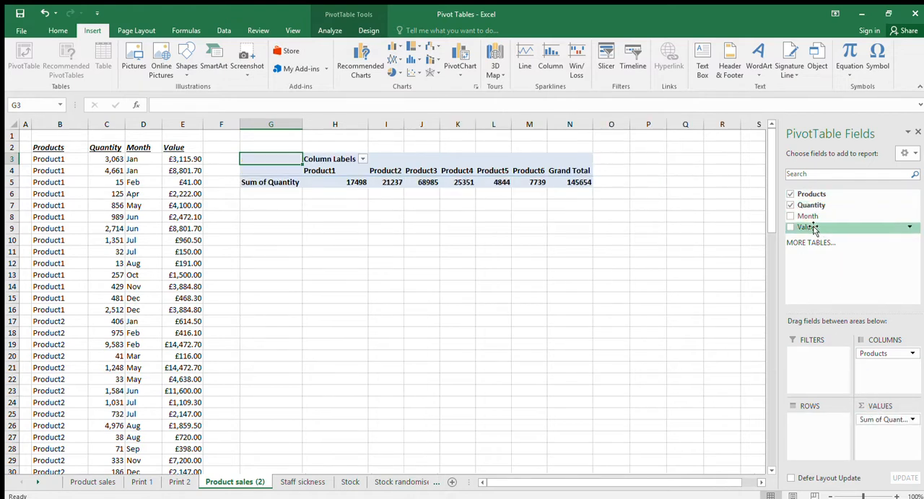
pyautogui.moveTo(806, 228); pyautogui.dragTo(877, 436)
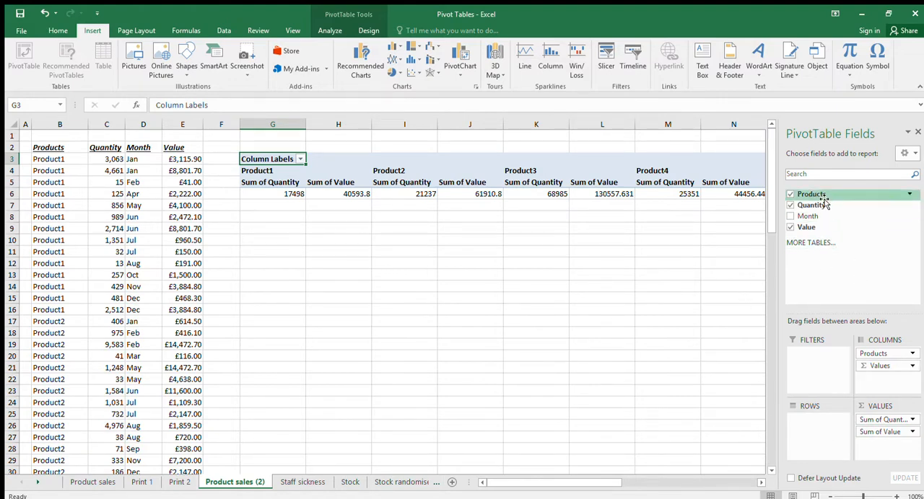
# Clear the PivotTable fields and rebuild it with Products as rows, Month as columns and Quantity as summed values
pyautogui.click(790, 205)
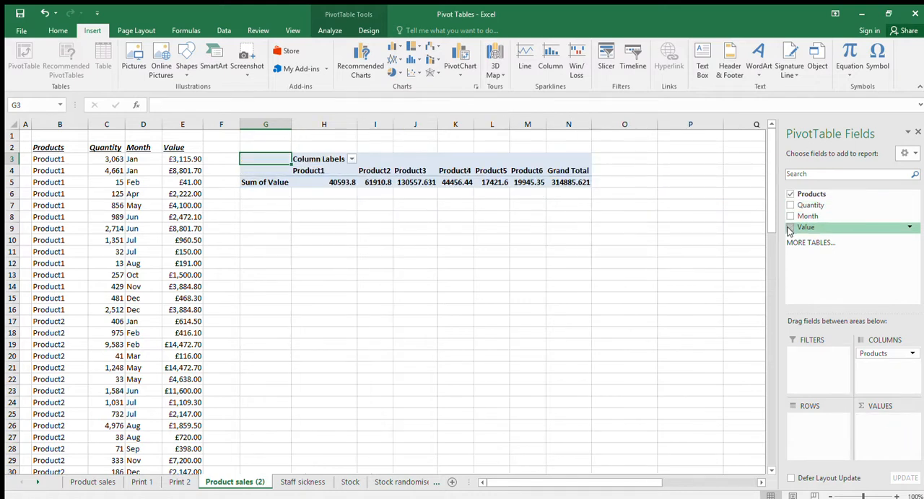
pyautogui.click(790, 227)
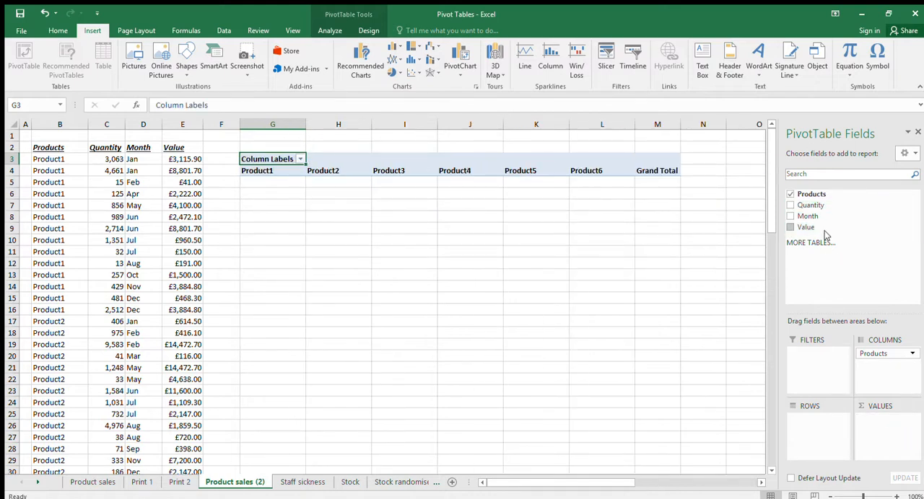
pyautogui.click(791, 194)
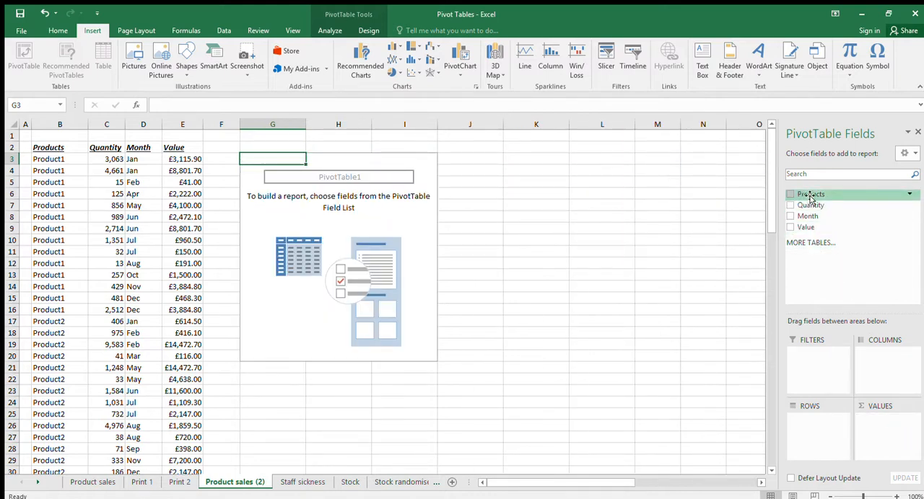
pyautogui.moveTo(810, 196); pyautogui.dragTo(849, 424)
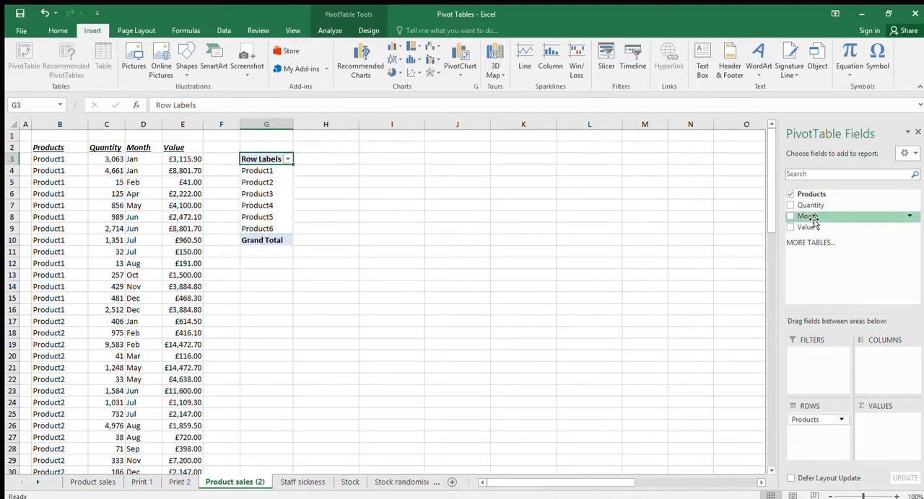
pyautogui.moveTo(810, 216); pyautogui.dragTo(884, 355)
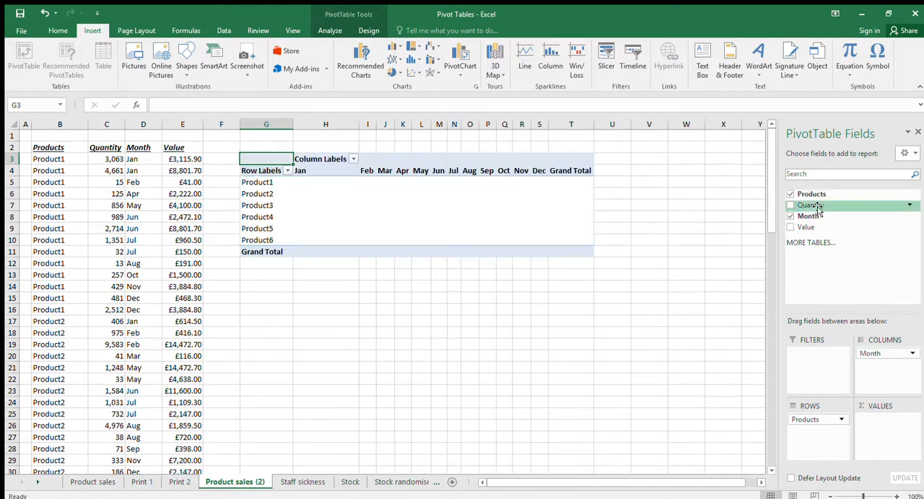
pyautogui.moveTo(818, 208); pyautogui.dragTo(874, 428)
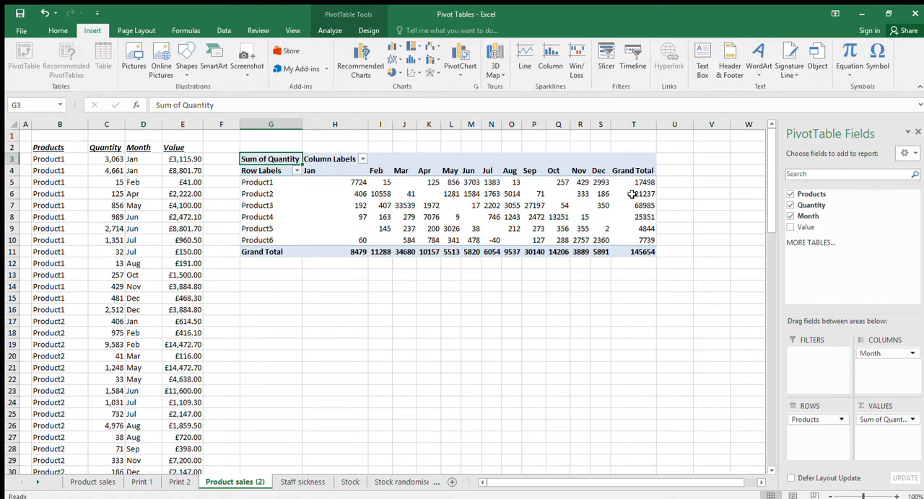
# Replace Quantity with Value as the summed field, keeping Products as rows and Month as columns
pyautogui.click(790, 217)
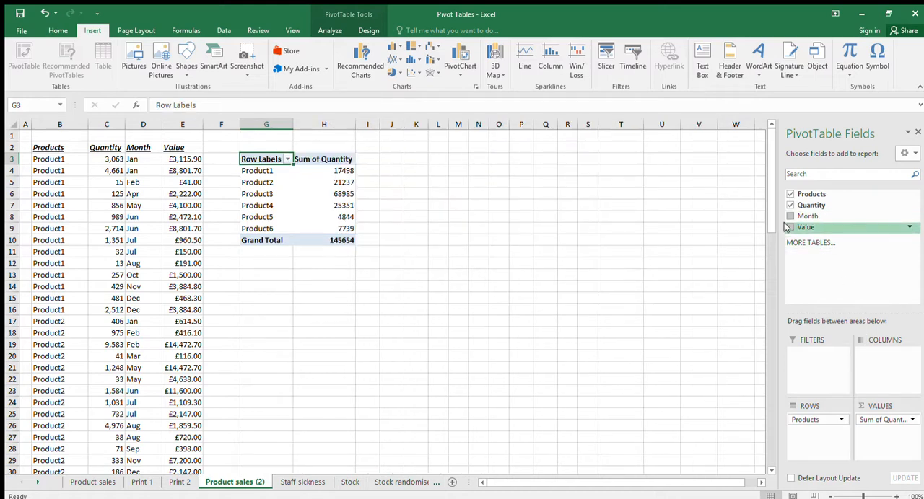
pyautogui.moveTo(787, 226); pyautogui.dragTo(887, 434)
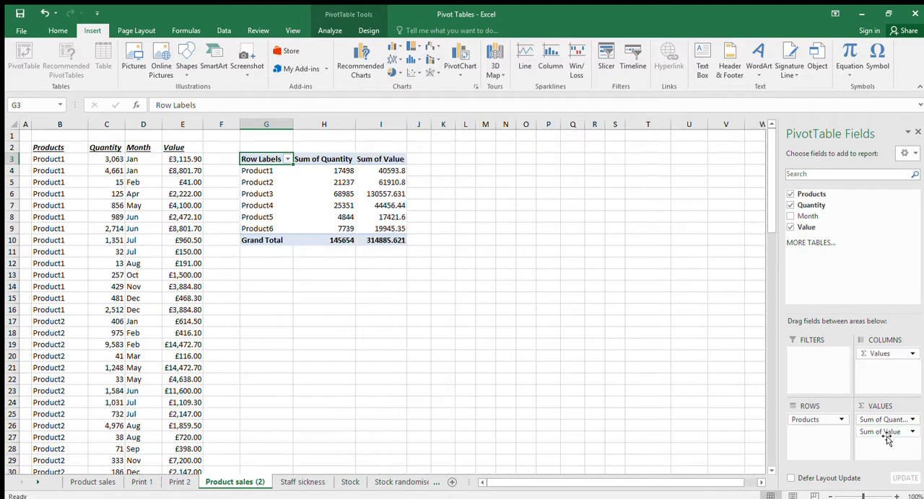
pyautogui.click(790, 205)
pyautogui.moveTo(790, 216); pyautogui.dragTo(886, 354)
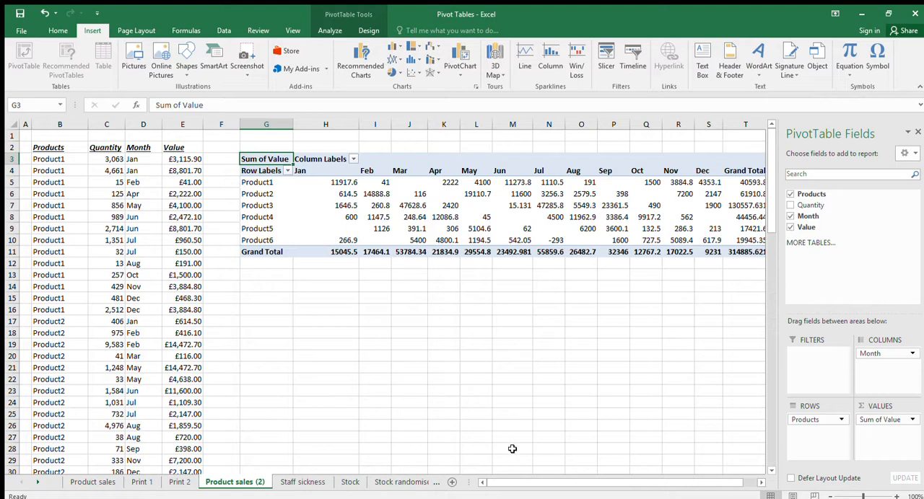
# Format the PivotTable values in H5:T11 with thousands separators and no decimal places
pyautogui.moveTo(517, 482); pyautogui.dragTo(529, 482)
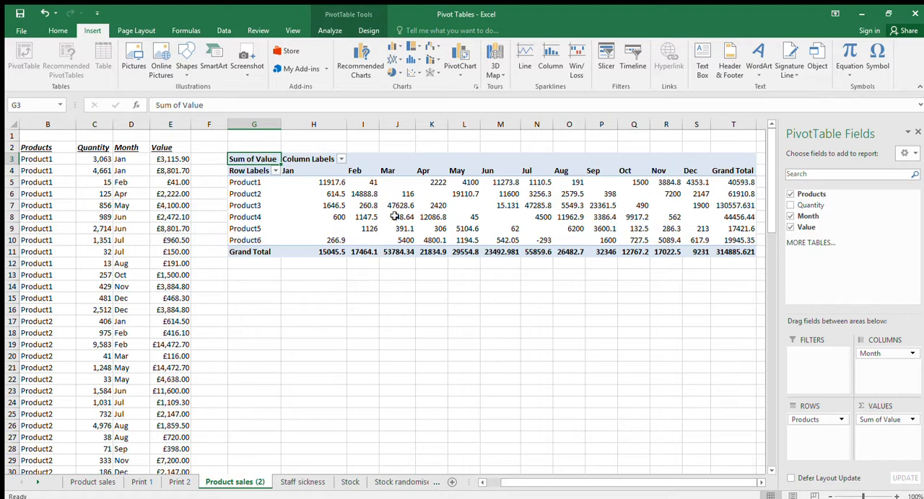
pyautogui.click(337, 183)
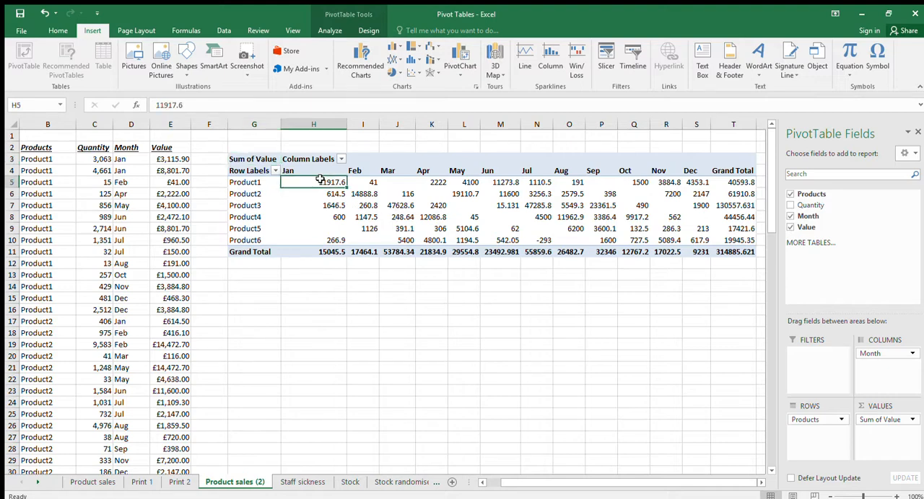
pyautogui.moveTo(311, 182); pyautogui.dragTo(726, 252)
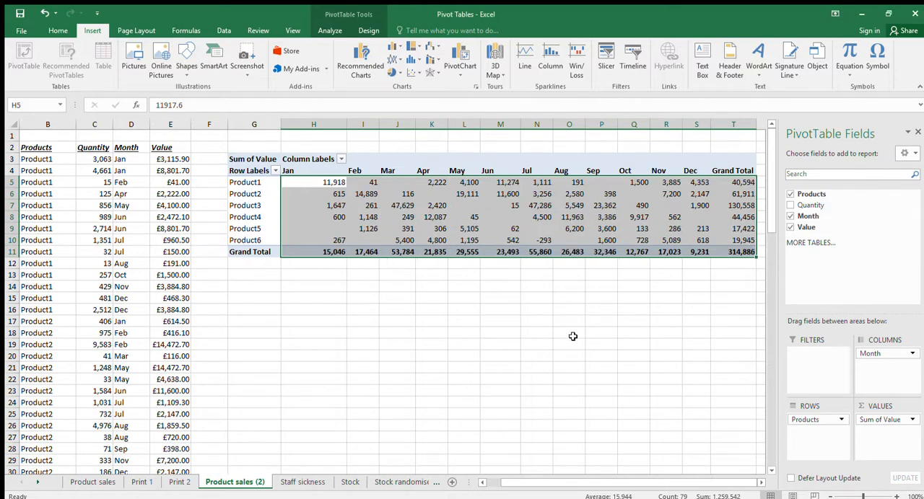
pyautogui.click(538, 307)
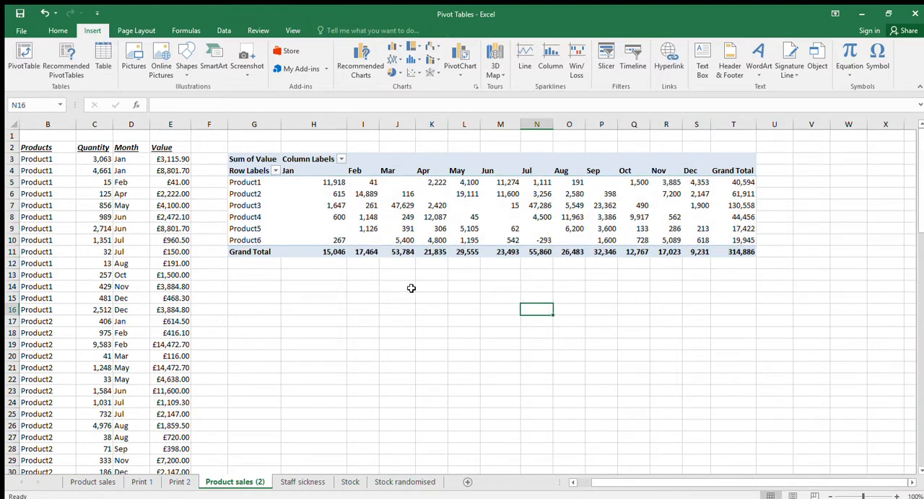
# Show the PivotTable field list from a cell inside the table and hide it from an empty cell outside
pyautogui.click(389, 230)
pyautogui.click(327, 185)
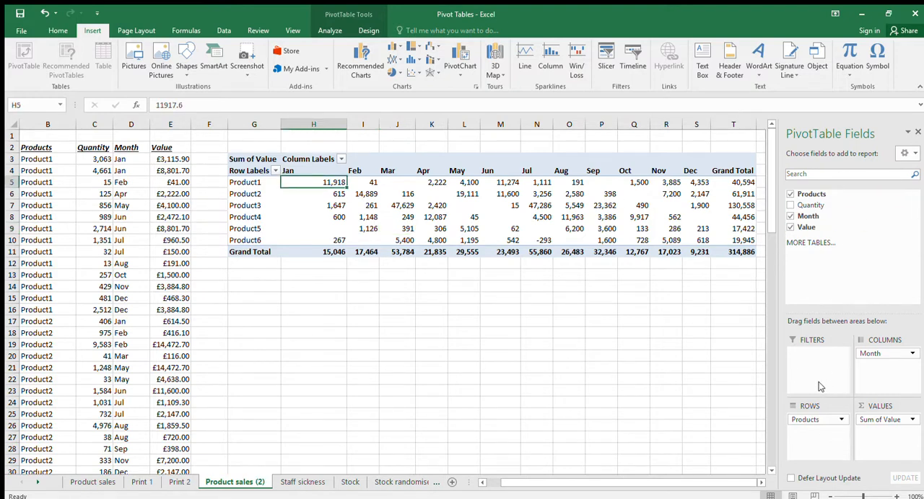
pyautogui.click(440, 286)
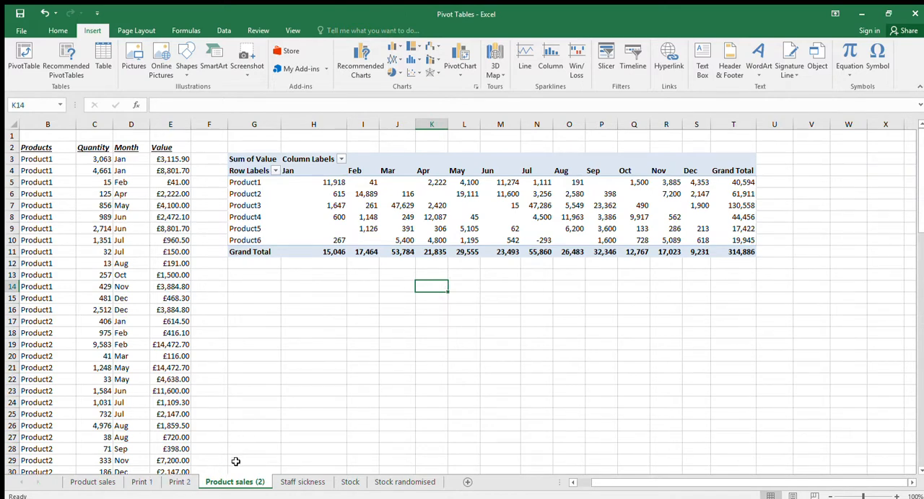
# Remove the Products, Month and Value fields from the PivotTable
pyautogui.click(252, 194)
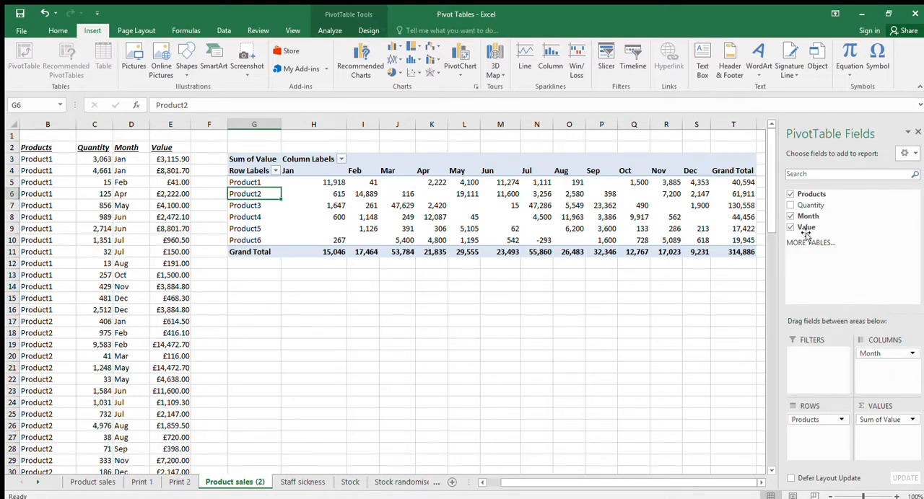
pyautogui.click(790, 194)
pyautogui.click(789, 215)
pyautogui.click(790, 227)
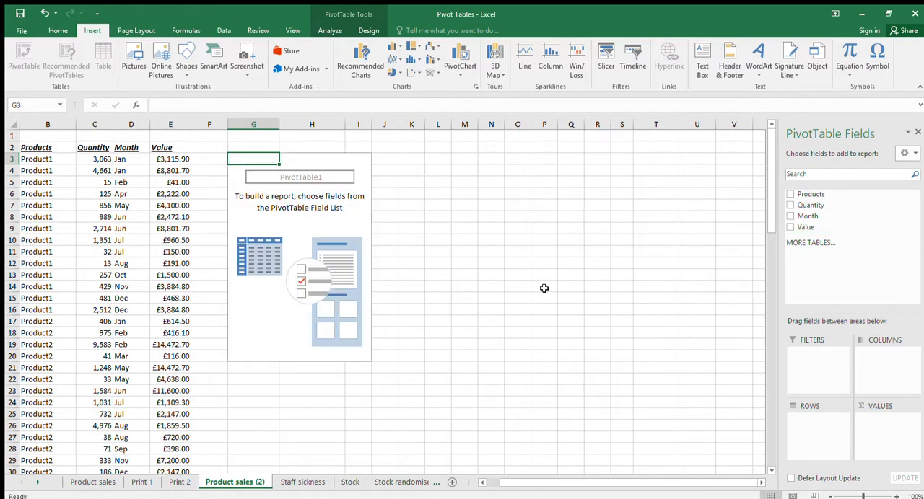
# Review the source data on the Product sales sheet and the Create PivotTable pictures on Print 1 and Print 2
pyautogui.click(101, 484)
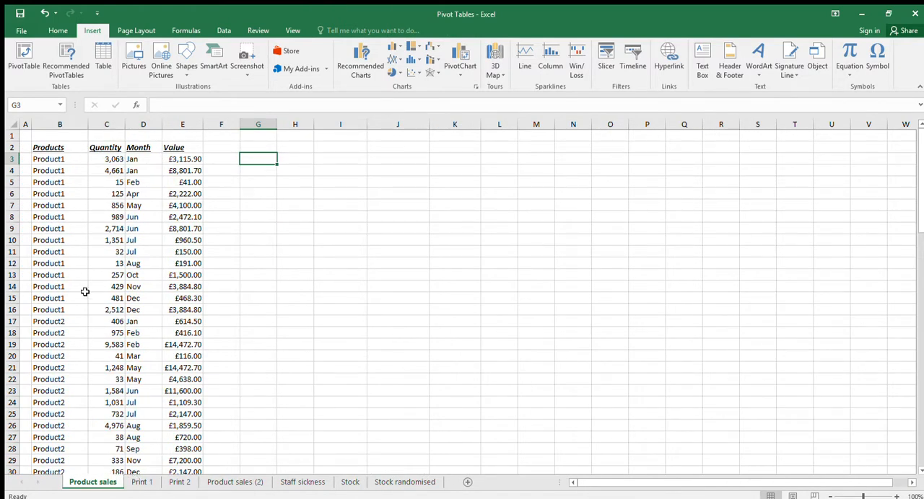
pyautogui.click(140, 482)
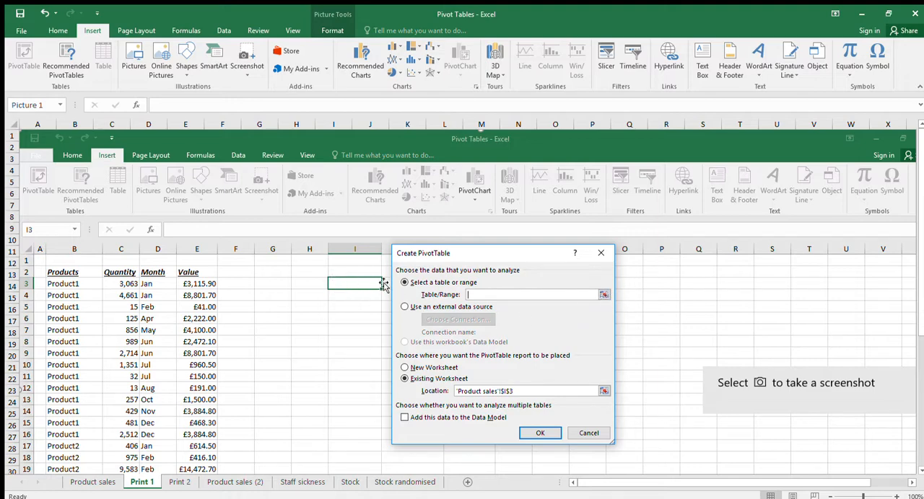
pyautogui.click(172, 481)
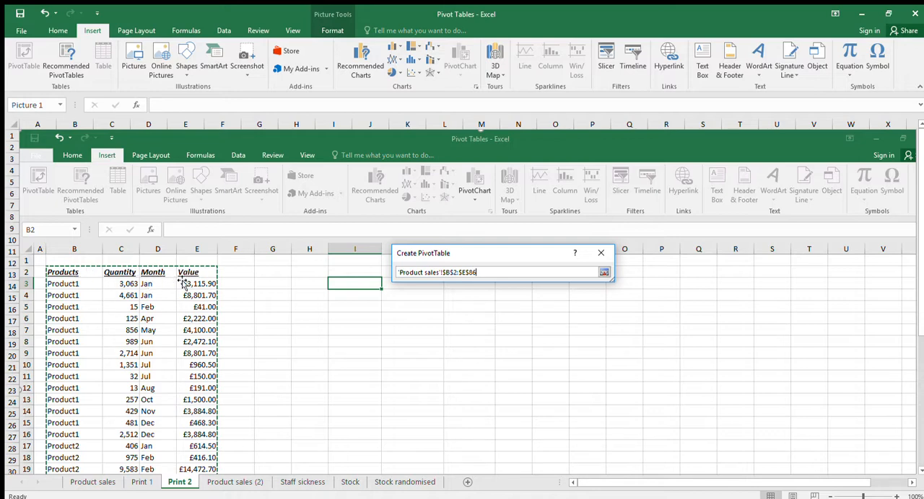
pyautogui.click(152, 481)
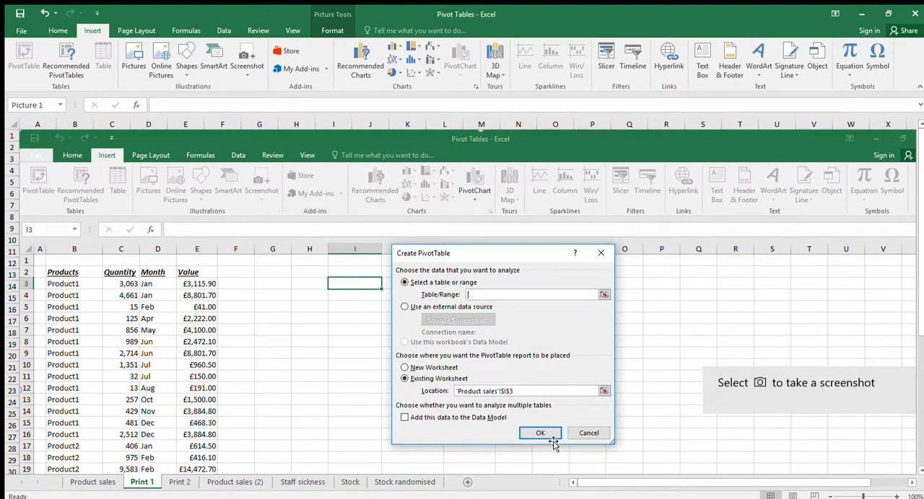
pyautogui.click(232, 480)
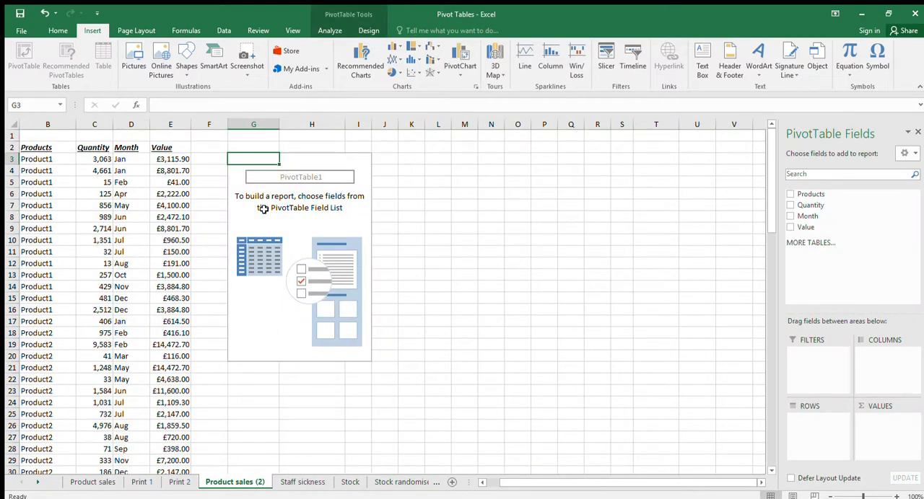
# Check how the field list of the empty PivotTable responds to selecting cells inside and outside its area
pyautogui.click(286, 179)
pyautogui.click(252, 180)
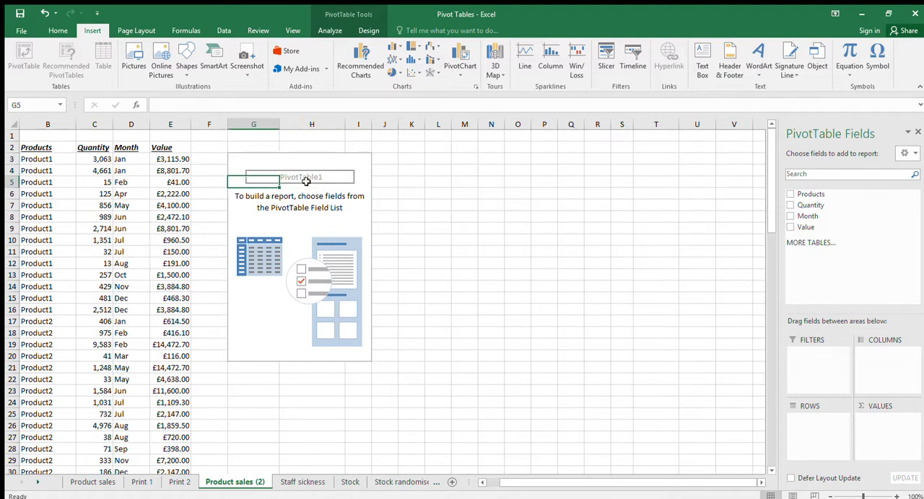
pyautogui.click(429, 171)
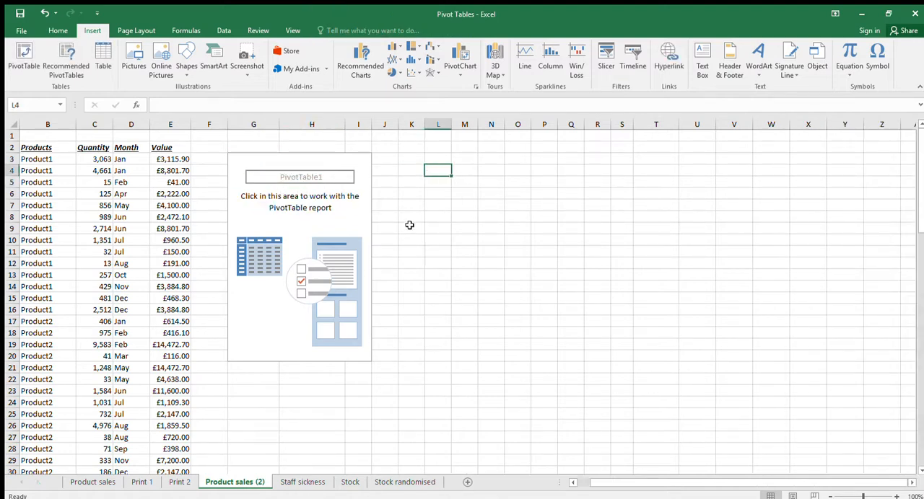
# Build the empty PivotTable with Products as rows, Month as columns and Quantity as summed values
pyautogui.click(290, 180)
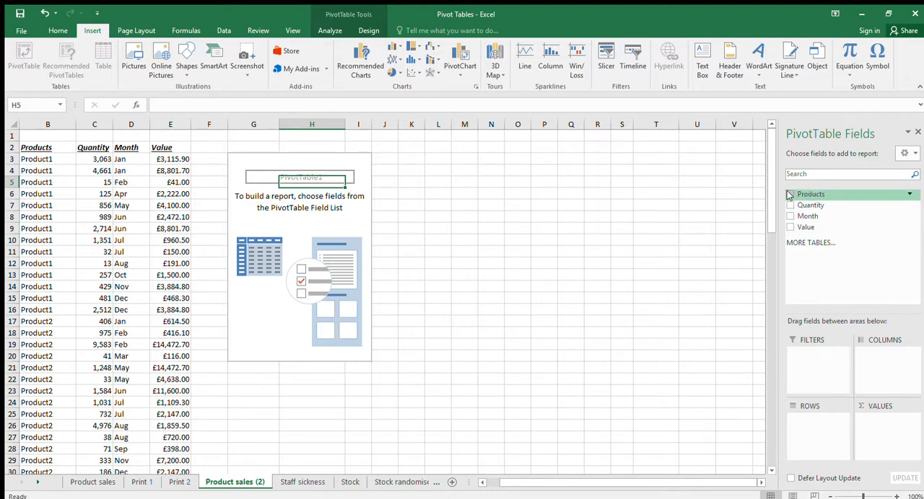
pyautogui.moveTo(790, 194); pyautogui.dragTo(825, 424)
pyautogui.moveTo(807, 216); pyautogui.dragTo(880, 357)
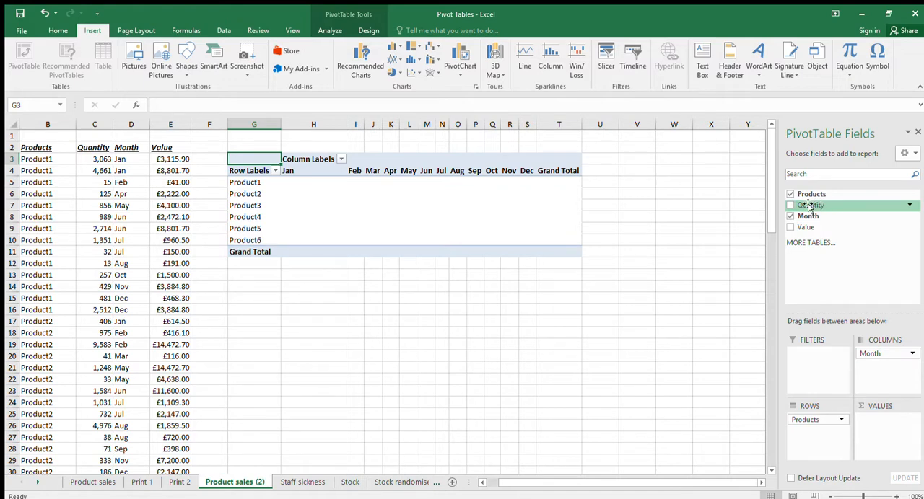
pyautogui.moveTo(809, 207); pyautogui.dragTo(875, 426)
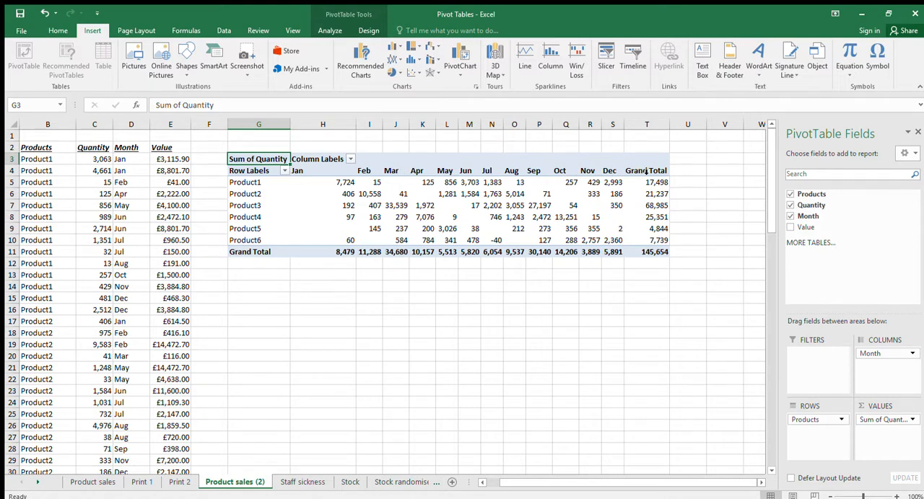
# Apply a filter to column T, which holds the PivotTable's Grand Total values
pyautogui.click(648, 125)
pyautogui.click(647, 162)
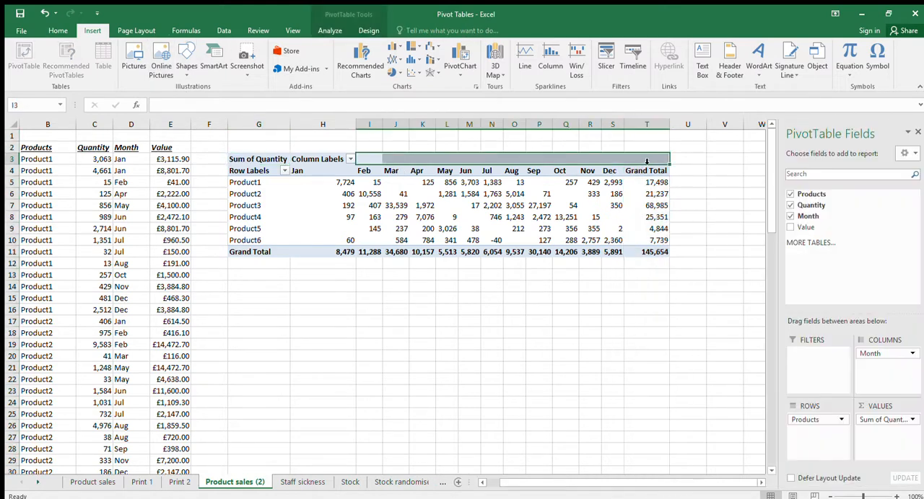
pyautogui.click(646, 171)
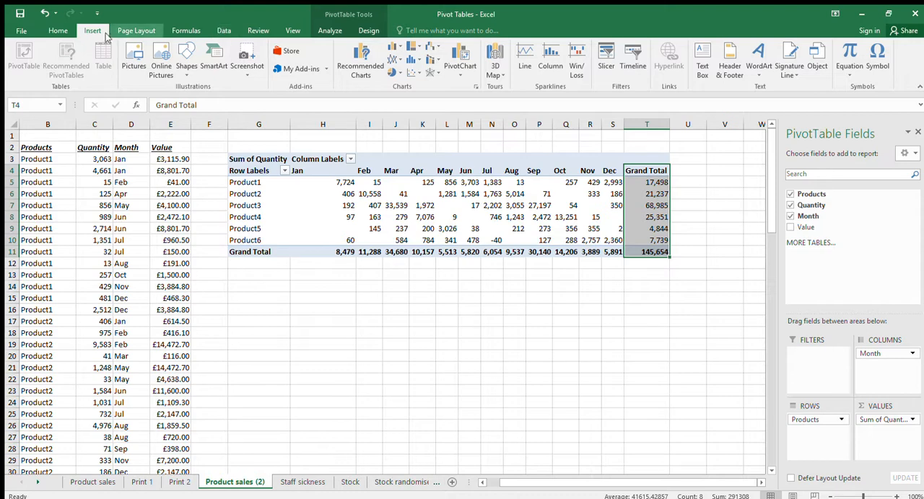
pyautogui.click(58, 30)
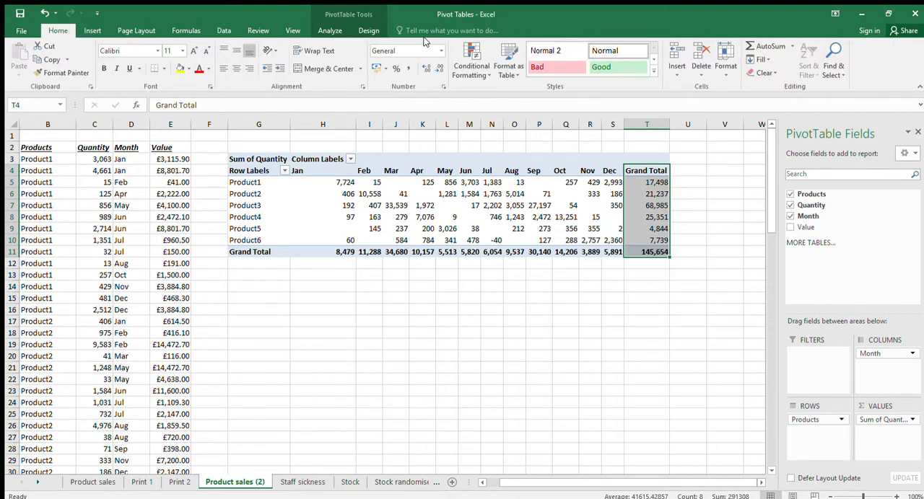
pyautogui.click(225, 31)
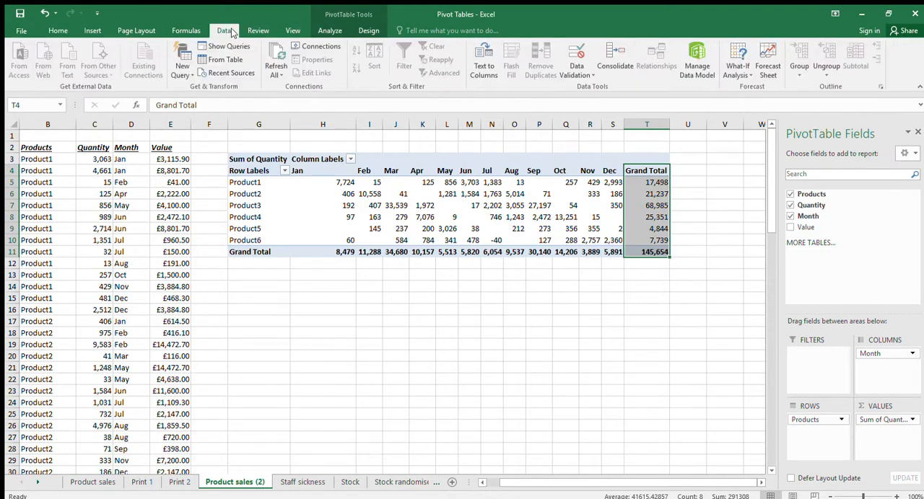
pyautogui.click(186, 31)
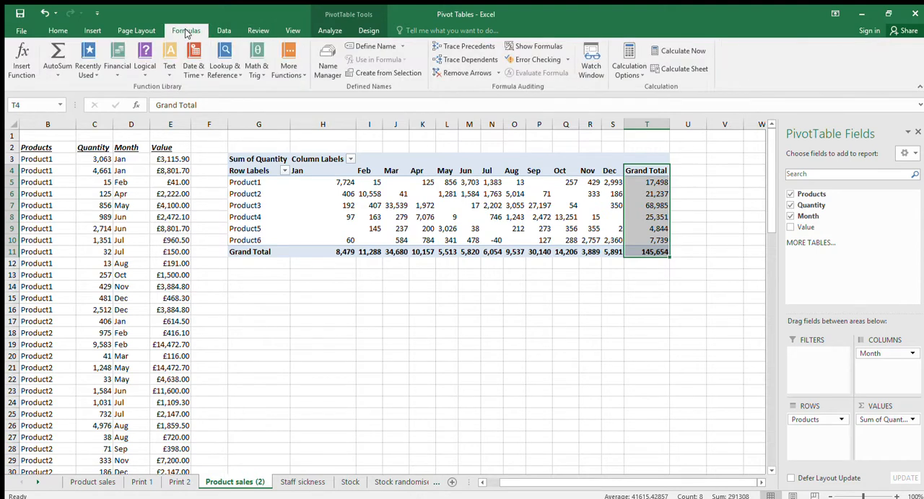
pyautogui.click(137, 30)
pyautogui.click(92, 30)
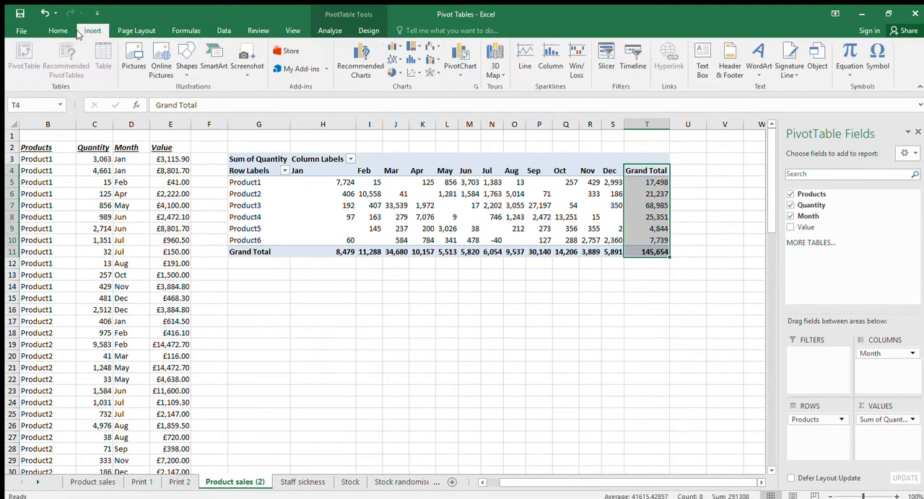
pyautogui.click(58, 30)
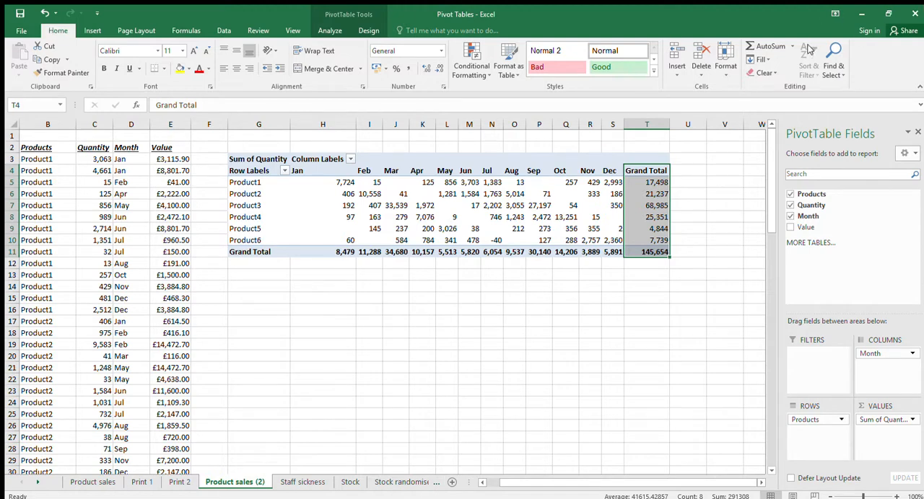
pyautogui.click(654, 125)
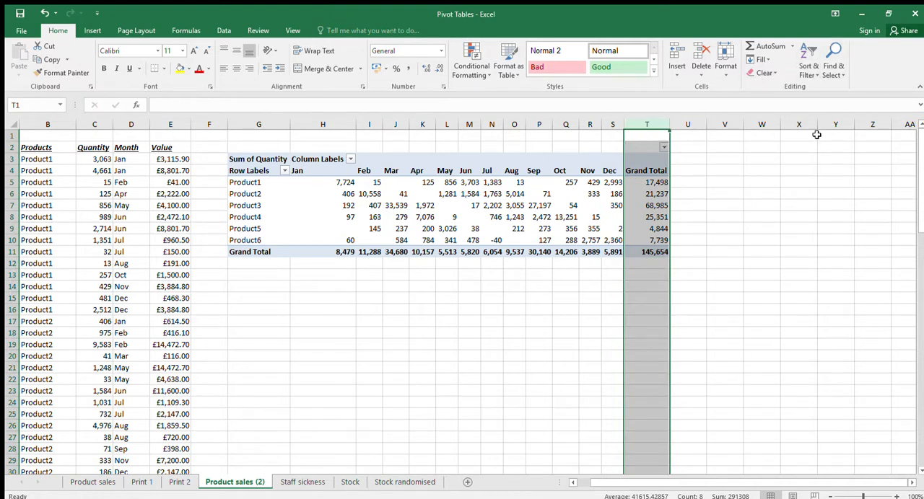
pyautogui.click(725, 151)
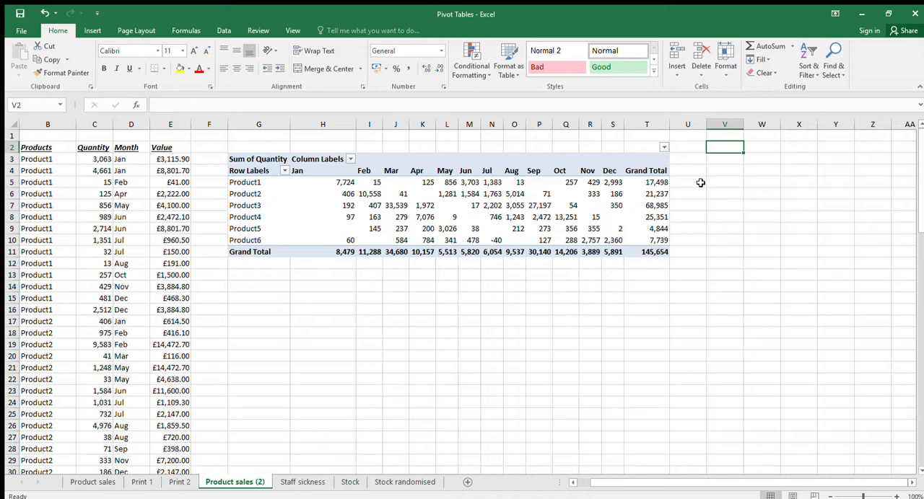
pyautogui.click(688, 149)
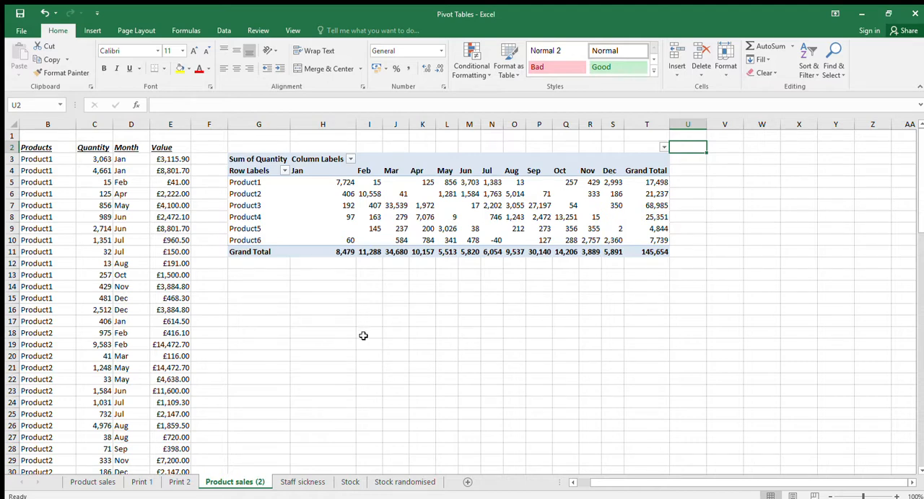
# Look through the Person, Days Sickness and Year source data on the Staff sickness sheet
pyautogui.click(314, 481)
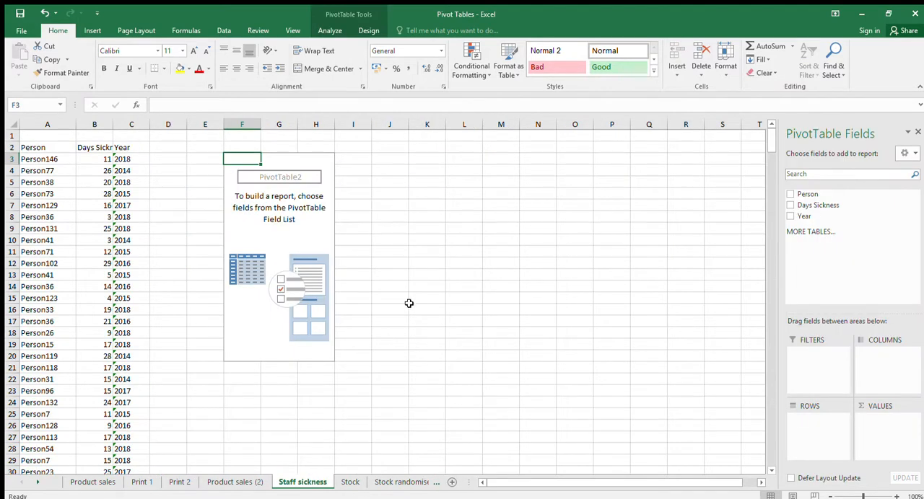
pyautogui.click(163, 191)
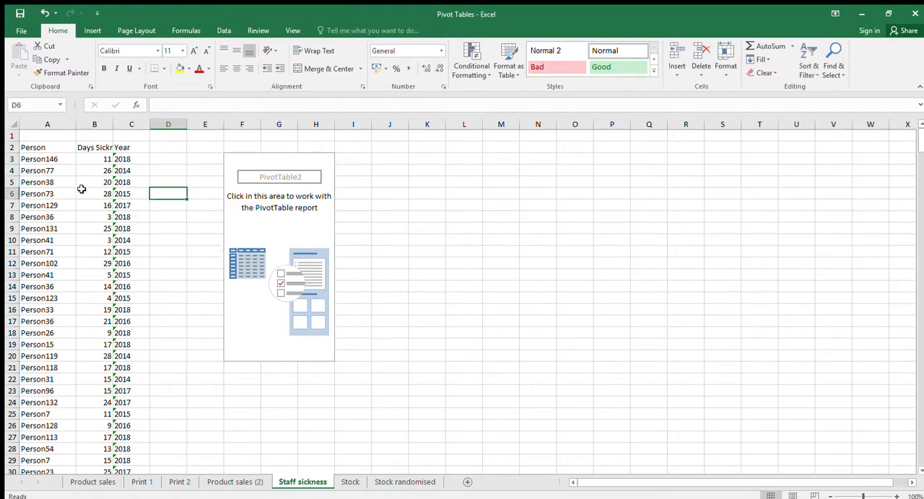
pyautogui.click(64, 173)
pyautogui.scroll(-5, 81, 190)
pyautogui.scroll(-20, 82, 190)
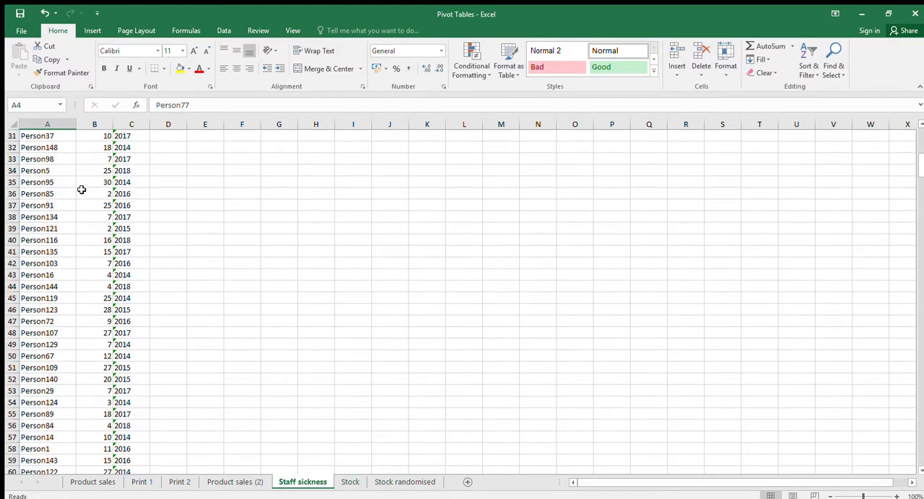
pyautogui.scroll(-20, 82, 190)
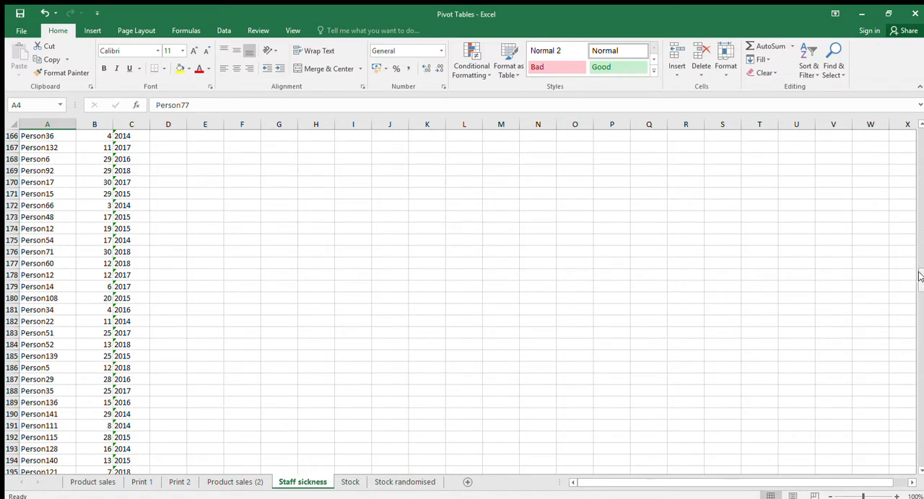
pyautogui.moveTo(919, 276); pyautogui.dragTo(914, 127)
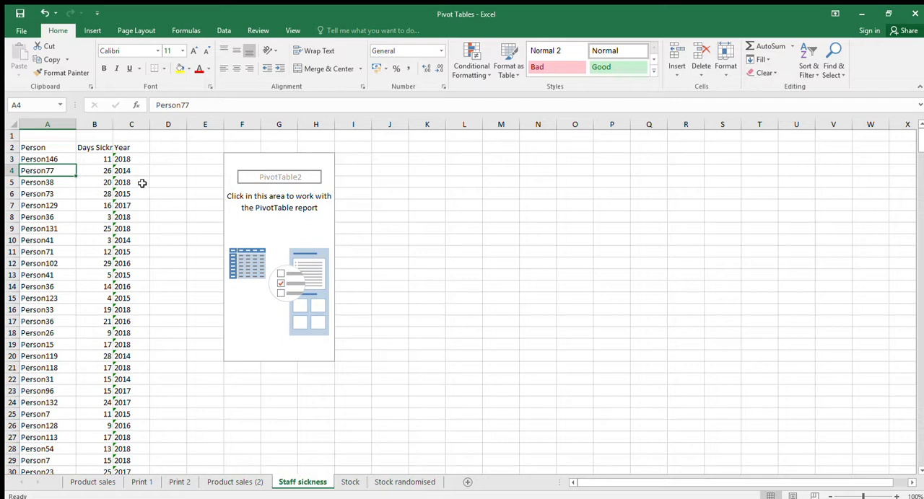
# Build the empty PivotTable on Staff sickness with Person as rows, Year as columns and Days Sickness as summed values
pyautogui.click(236, 163)
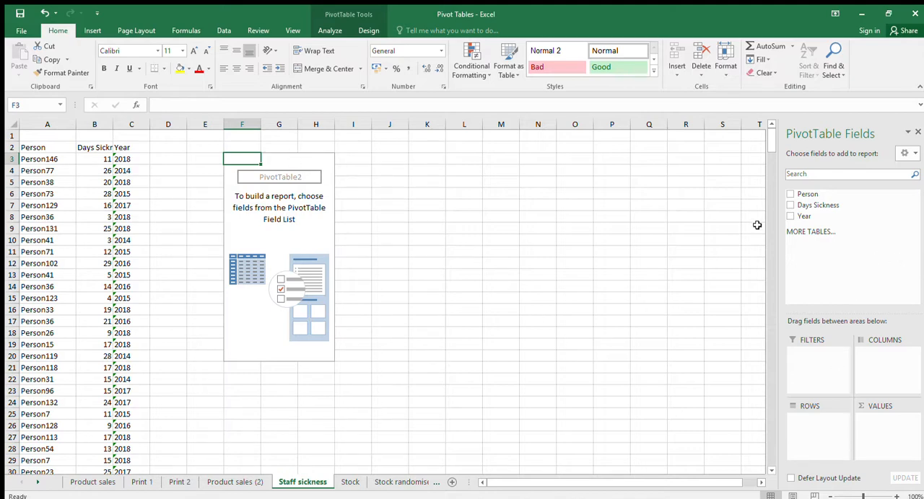
pyautogui.moveTo(814, 199); pyautogui.dragTo(824, 426)
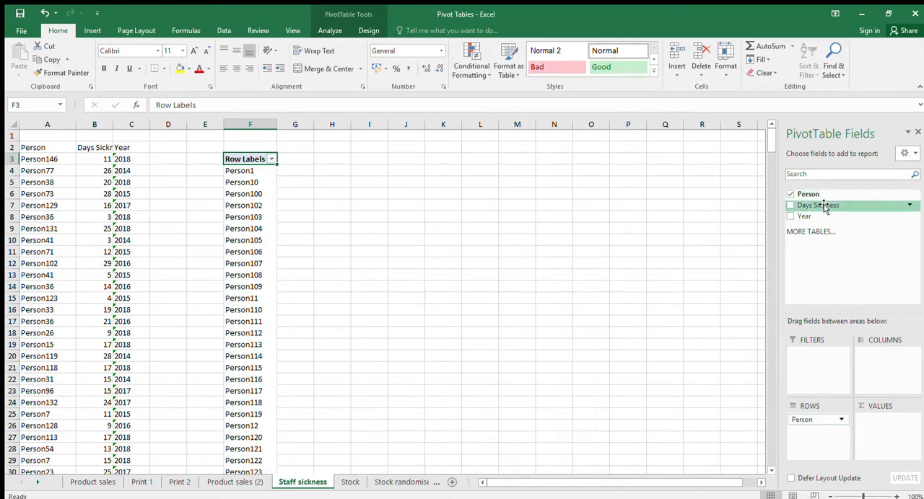
pyautogui.moveTo(816, 205); pyautogui.dragTo(896, 354)
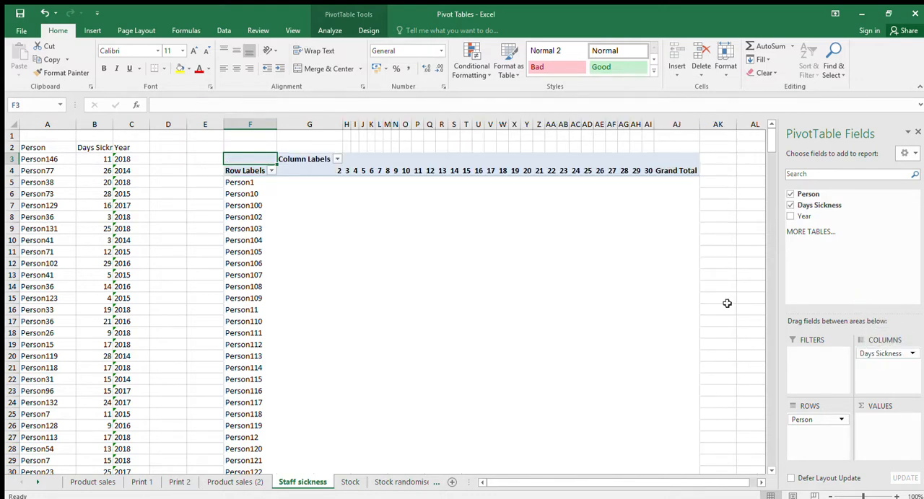
pyautogui.click(790, 205)
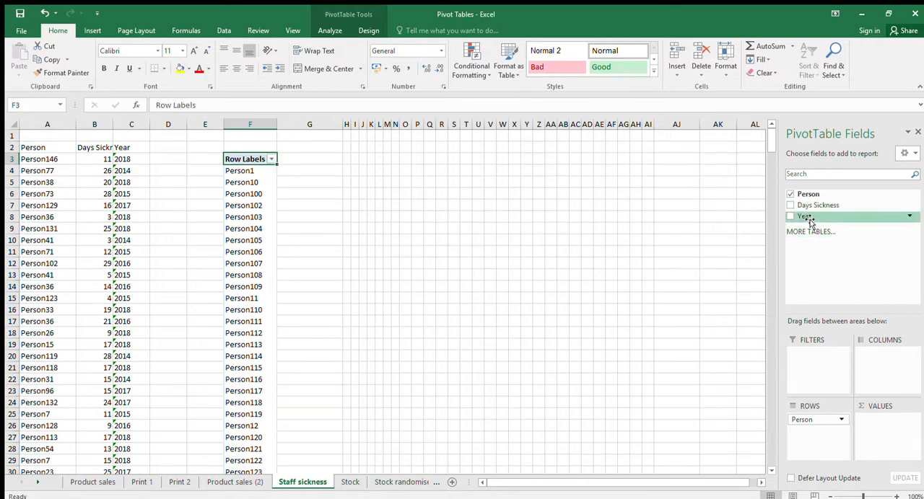
pyautogui.moveTo(807, 221); pyautogui.dragTo(881, 362)
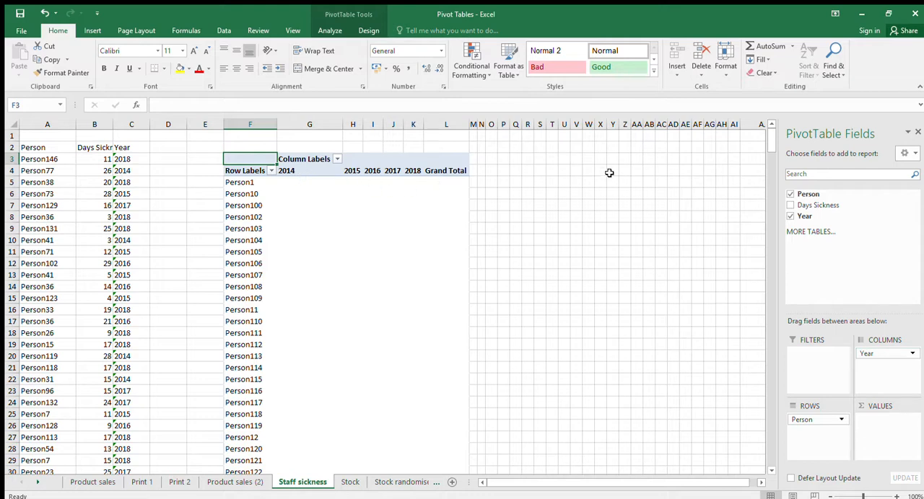
pyautogui.moveTo(821, 208); pyautogui.dragTo(906, 425)
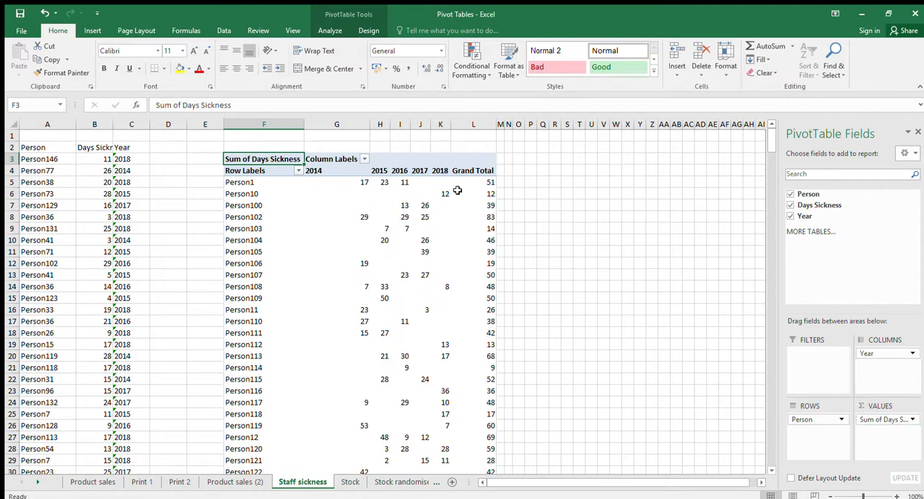
# Check the sickness PivotTable's per-person totals in the Grand Total column and its yearly totals in the last row
pyautogui.click(490, 183)
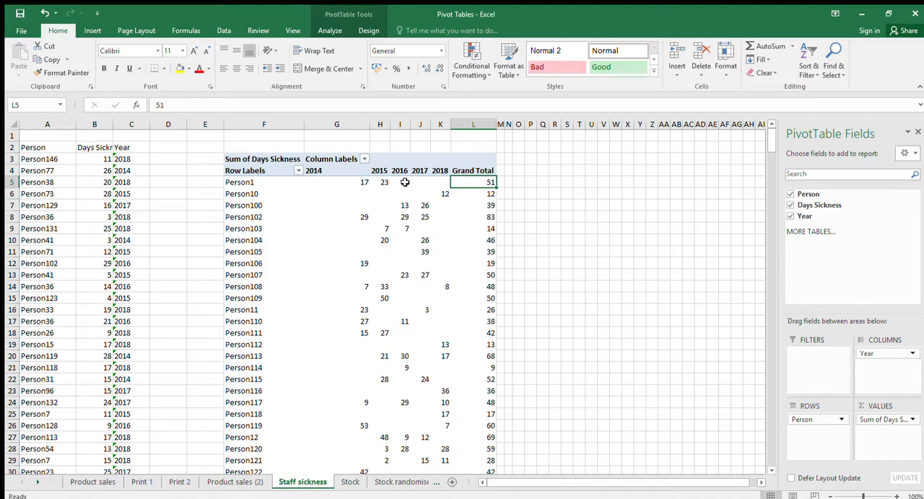
pyautogui.click(542, 194)
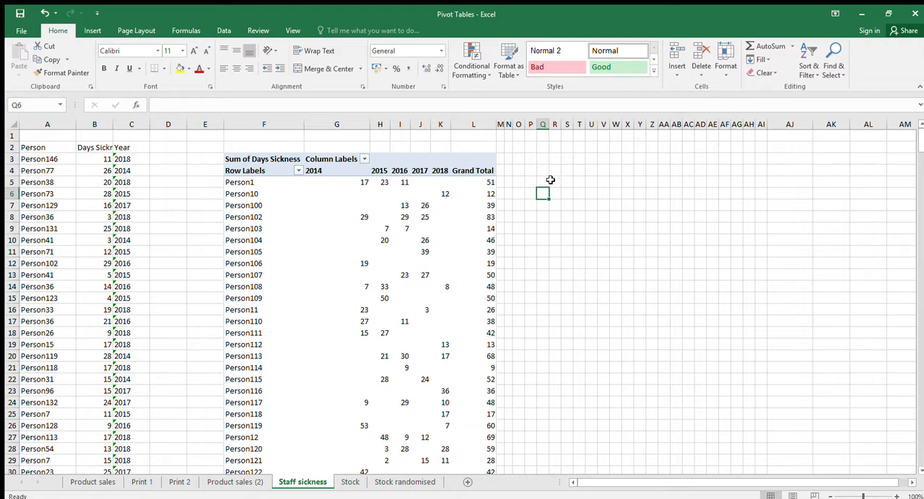
pyautogui.moveTo(919, 145); pyautogui.dragTo(919, 257)
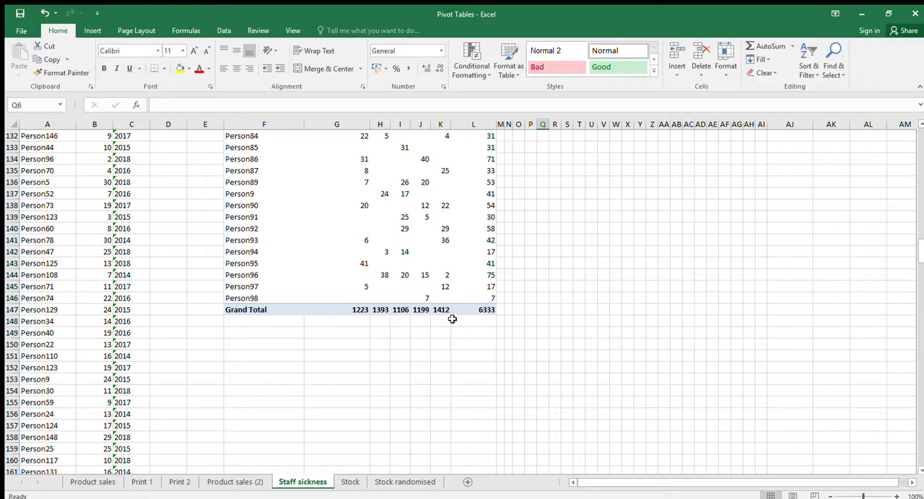
pyautogui.scroll(1, 621, 354)
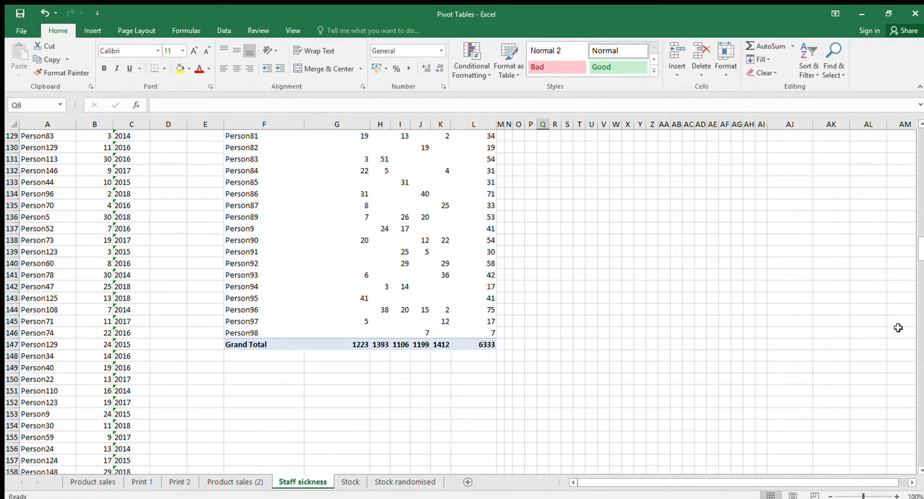
pyautogui.moveTo(918, 249); pyautogui.dragTo(921, 119)
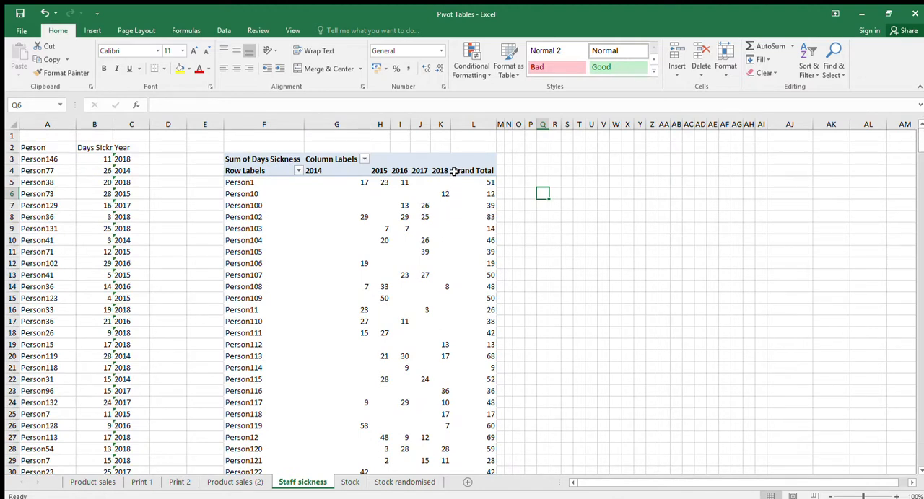
# Apply a filter to column K, which holds the sickness PivotTable's 2018 values
pyautogui.click(441, 130)
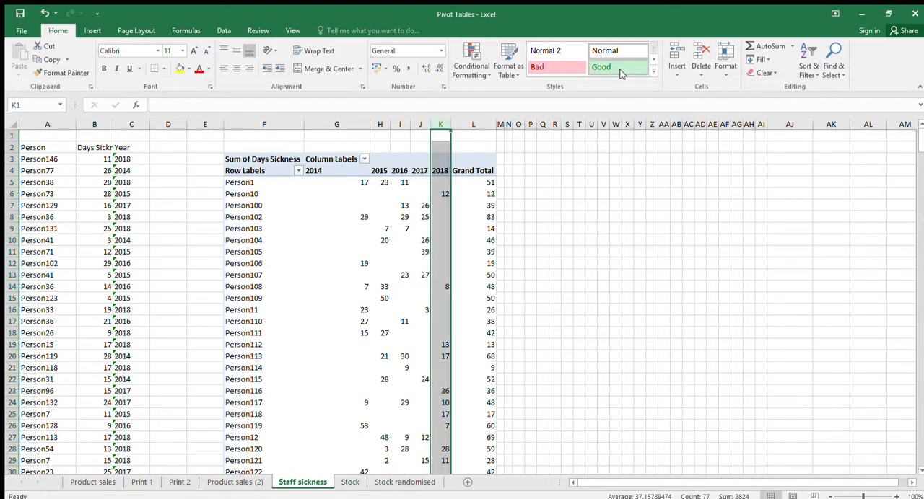
pyautogui.click(435, 143)
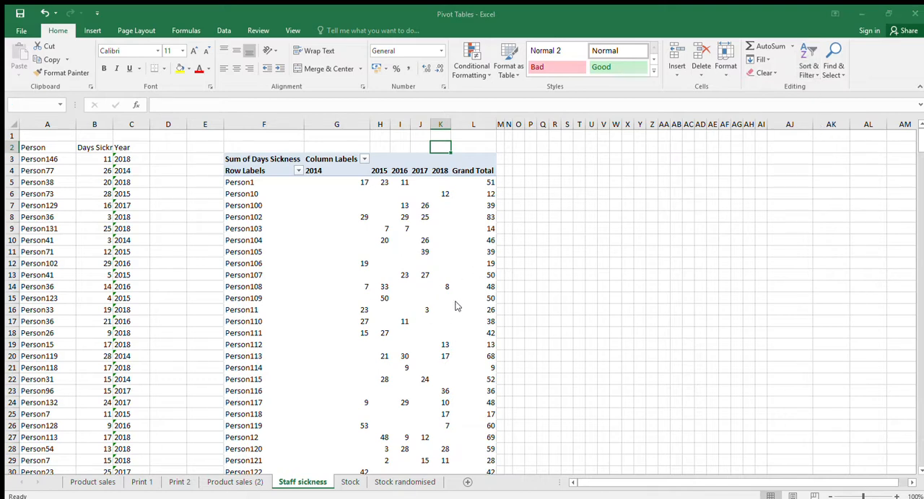
pyautogui.click(441, 124)
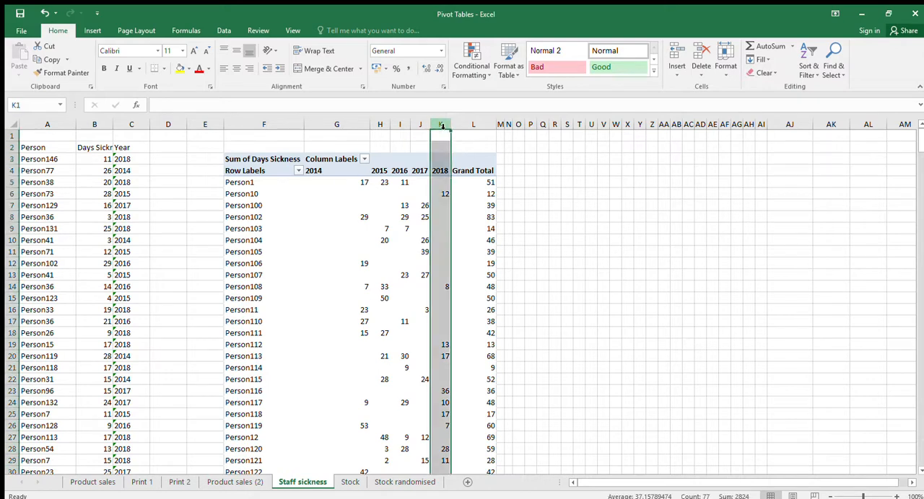
pyautogui.click(807, 47)
pyautogui.click(821, 133)
pyautogui.click(480, 145)
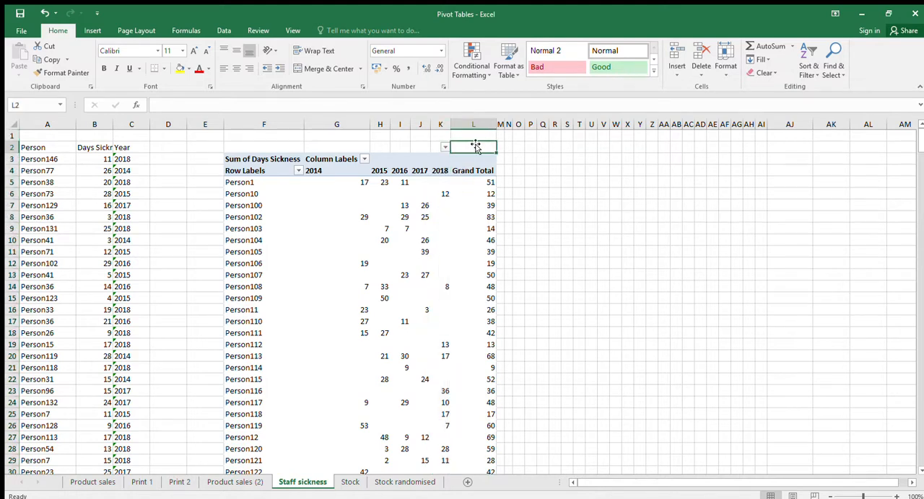
# Filter column K to the individual 2018 sickness values from 28 to 93, and include blank cells and the 2018 heading row
pyautogui.click(441, 126)
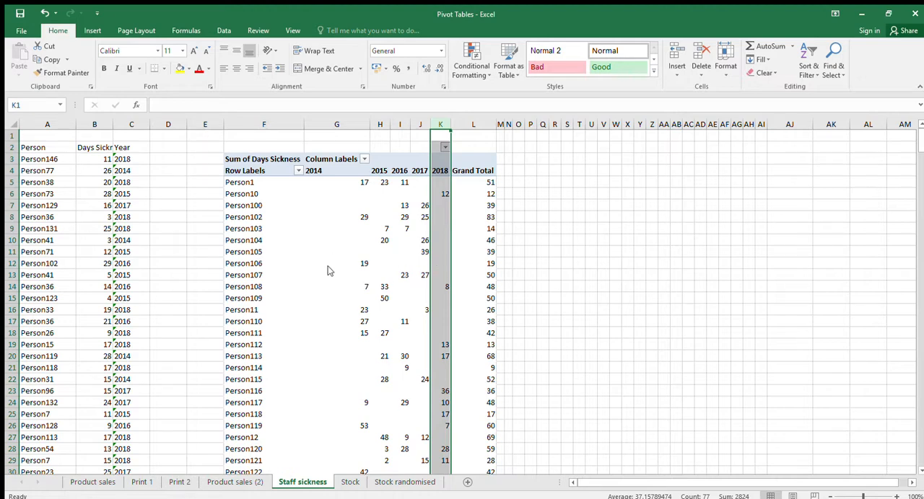
pyautogui.click(538, 239)
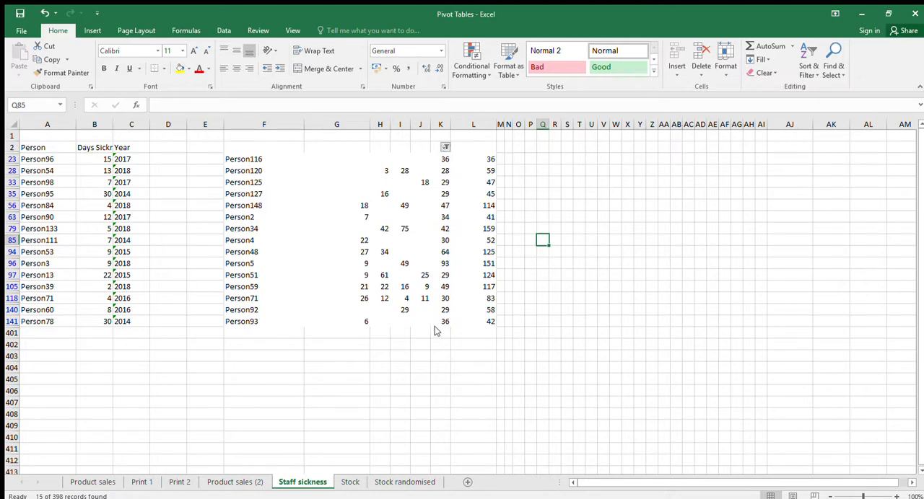
pyautogui.hotkey('ctrl', 'z')
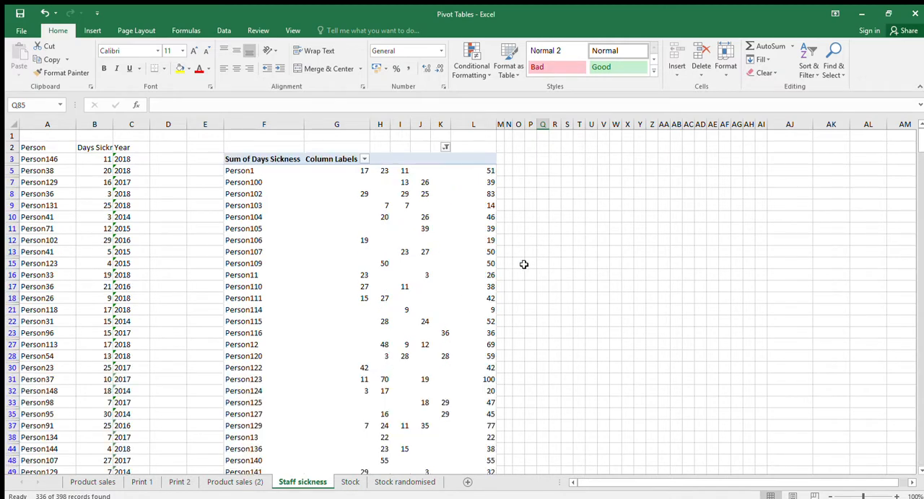
pyautogui.click(553, 241)
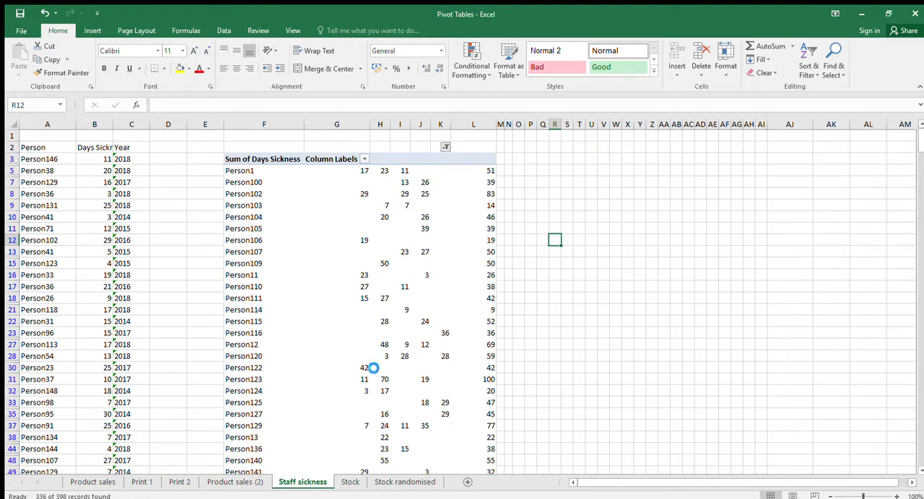
pyautogui.click(547, 237)
pyautogui.scroll(-20, 560, 206)
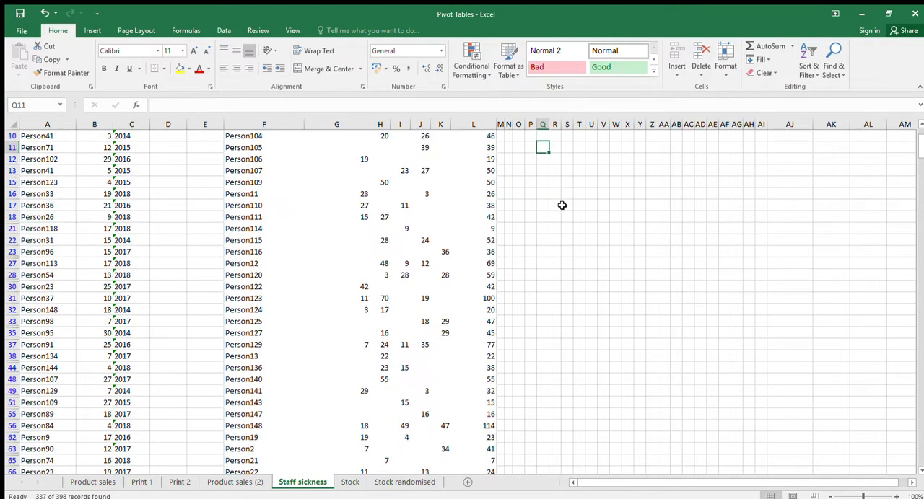
pyautogui.scroll(11, 562, 205)
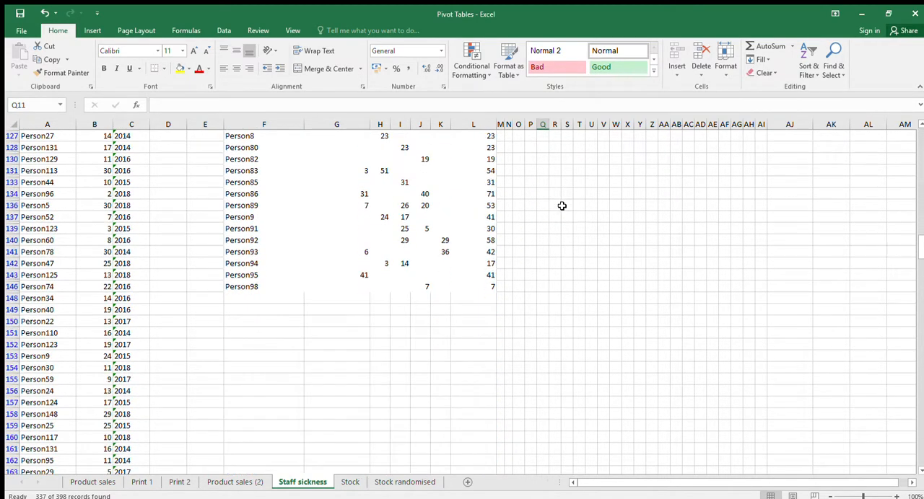
pyautogui.scroll(3, 562, 205)
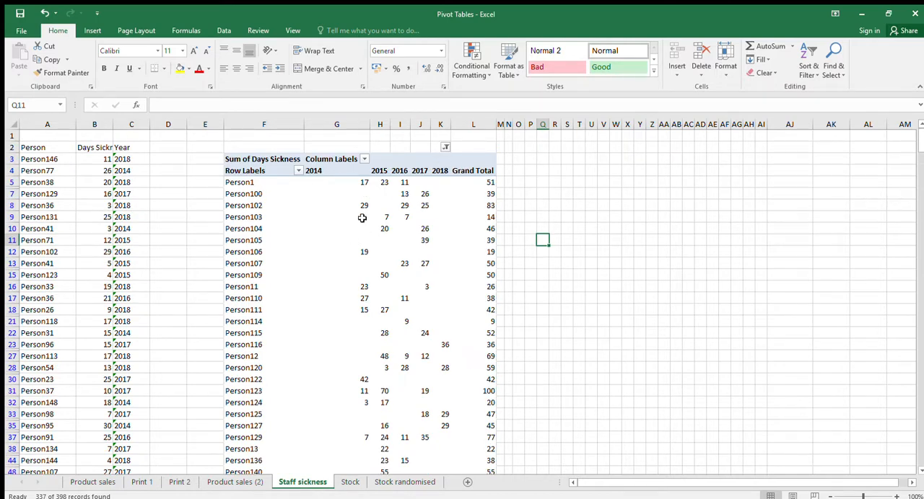
pyautogui.click(554, 193)
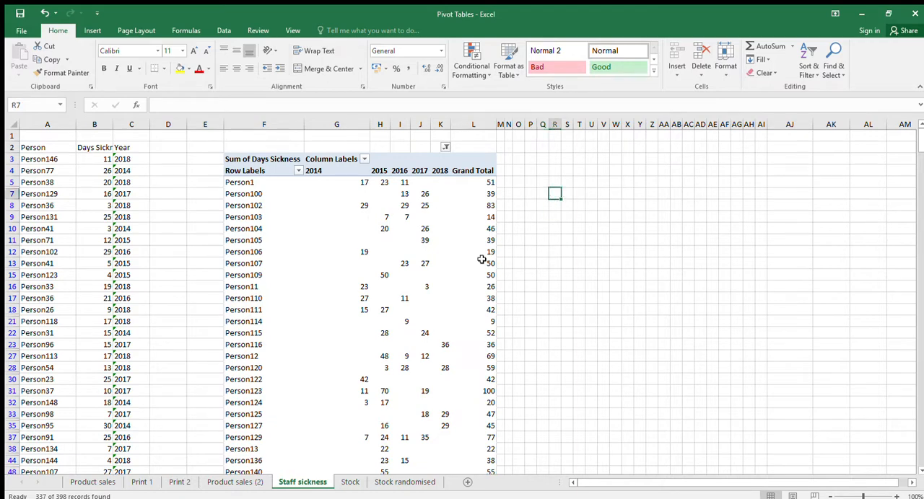
# Look through the Part type, Quantity, Site and value source data on the Stock sheet
pyautogui.click(351, 482)
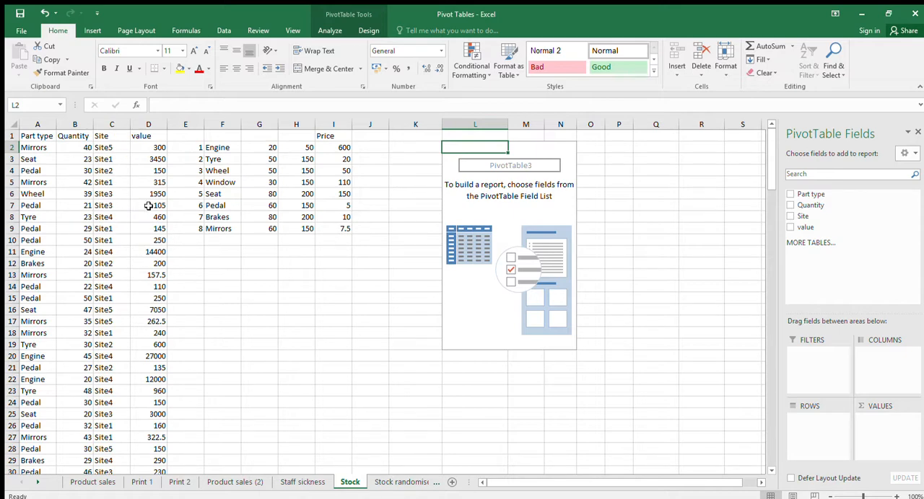
pyautogui.click(192, 263)
pyautogui.scroll(-7, 192, 262)
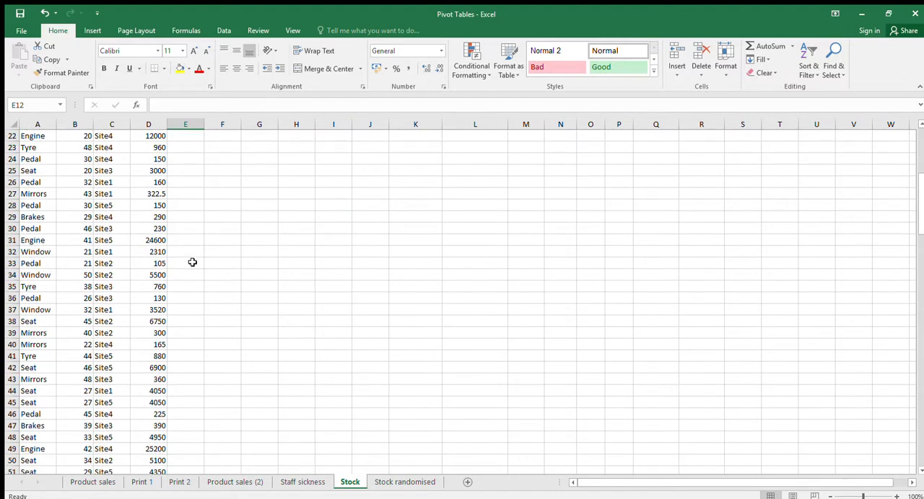
pyautogui.scroll(7, 192, 263)
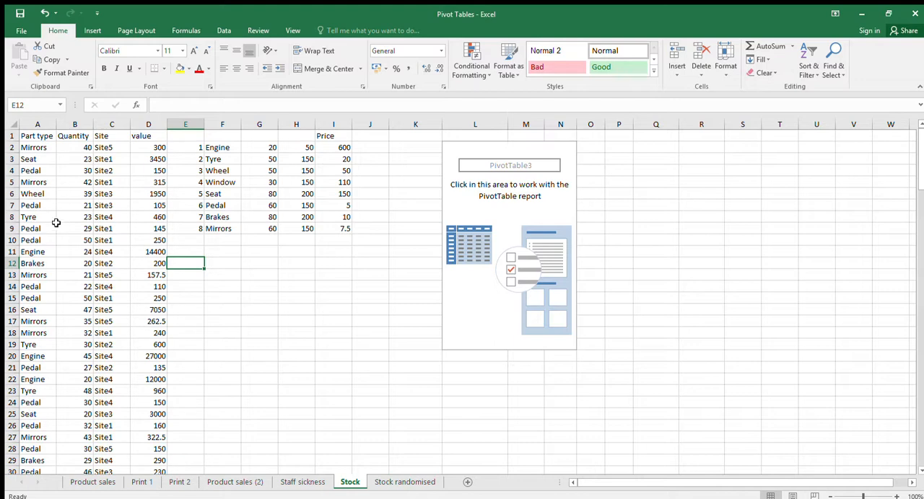
pyautogui.scroll(-9, 56, 403)
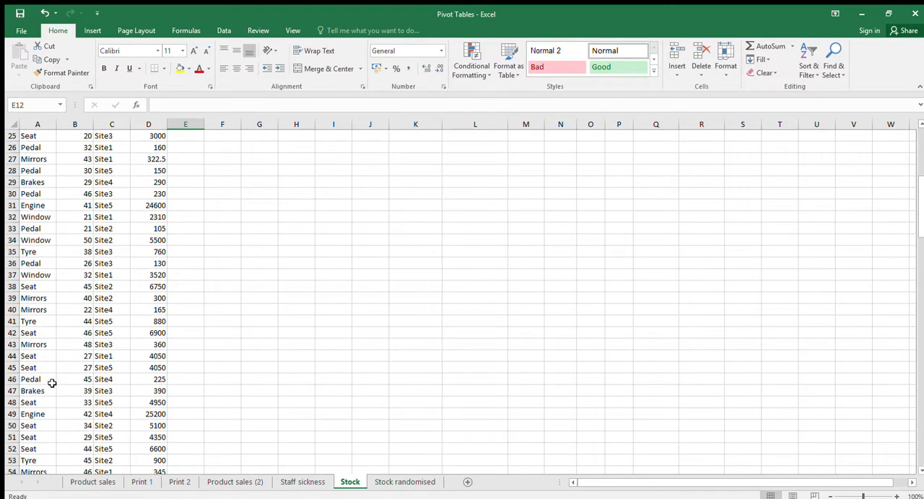
pyautogui.scroll(9, 51, 384)
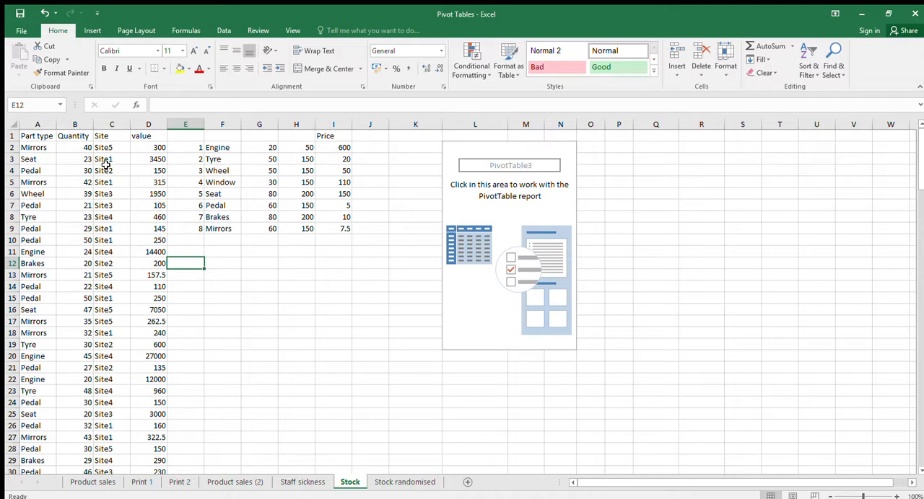
# Lay out the Stock sheet's empty PivotTable with Site as the rows and Part type as the columns
pyautogui.click(150, 253)
pyautogui.scroll(-11, 156, 260)
pyautogui.scroll(-20, 156, 262)
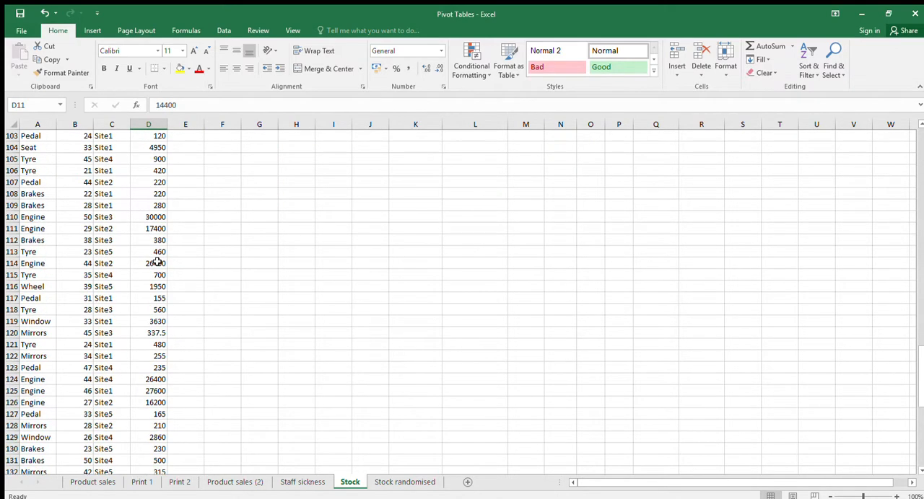
pyautogui.scroll(20, 156, 261)
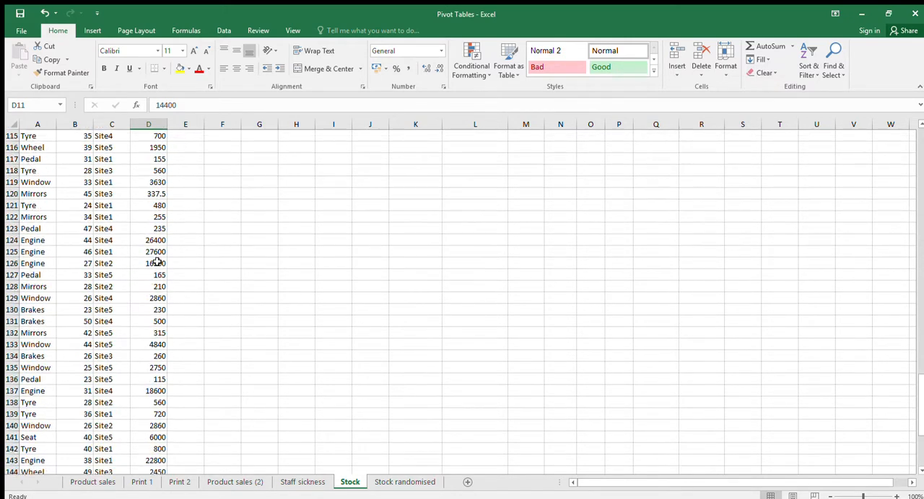
pyautogui.scroll(9, 156, 262)
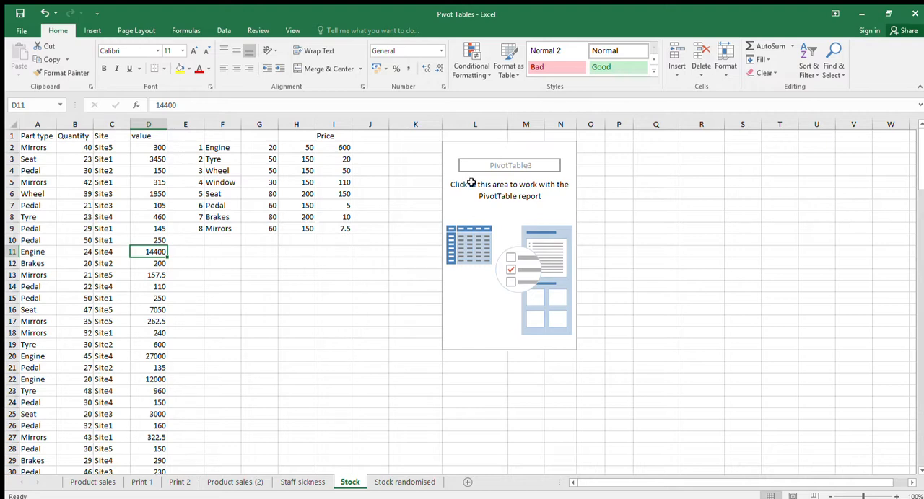
pyautogui.click(468, 157)
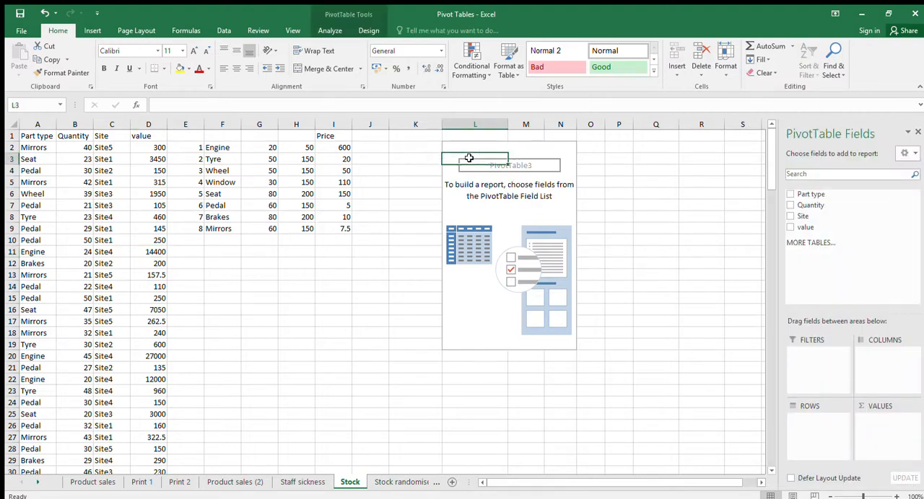
pyautogui.moveTo(801, 217); pyautogui.dragTo(817, 424)
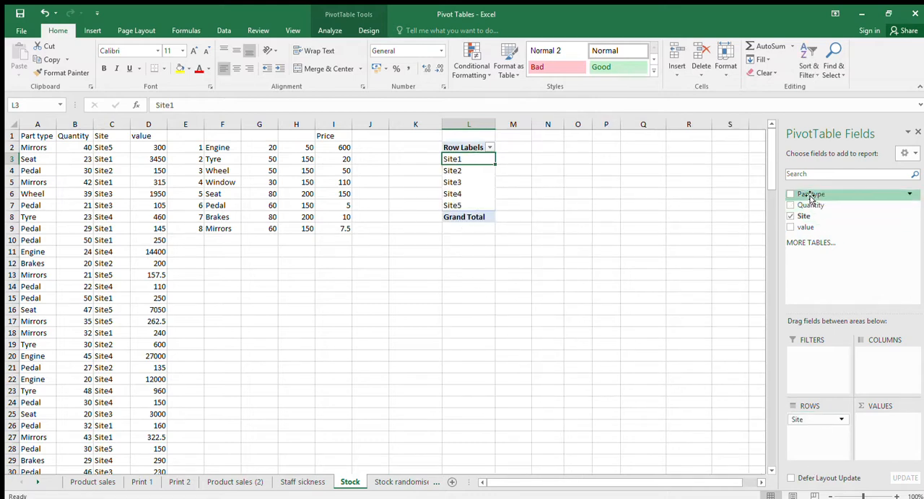
pyautogui.moveTo(807, 195); pyautogui.dragTo(877, 356)
pyautogui.moveTo(565, 480); pyautogui.dragTo(582, 480)
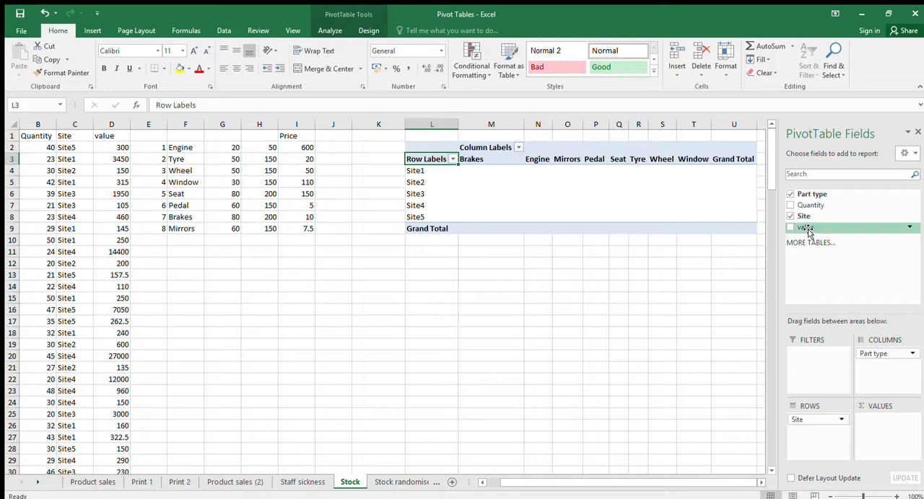
# Add the value field to the Stock PivotTable as a sum for each site and part type
pyautogui.moveTo(806, 228); pyautogui.dragTo(880, 428)
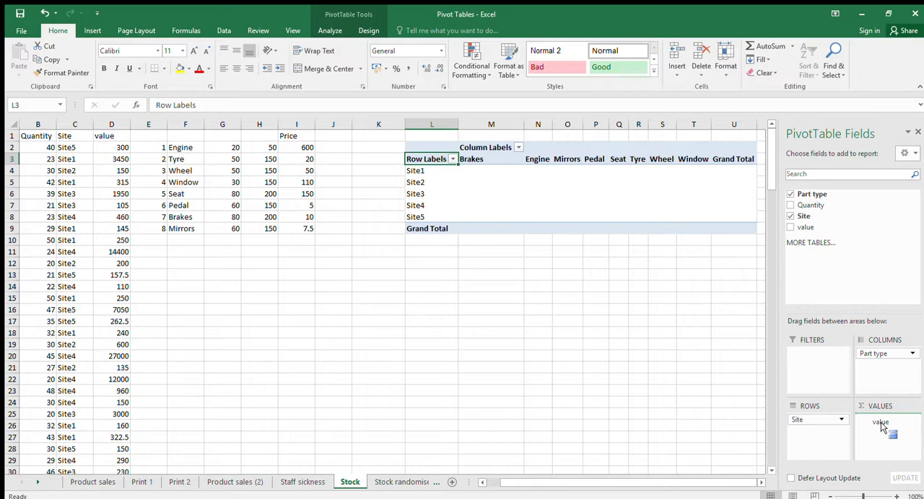
pyautogui.moveTo(880, 428); pyautogui.dragTo(882, 427)
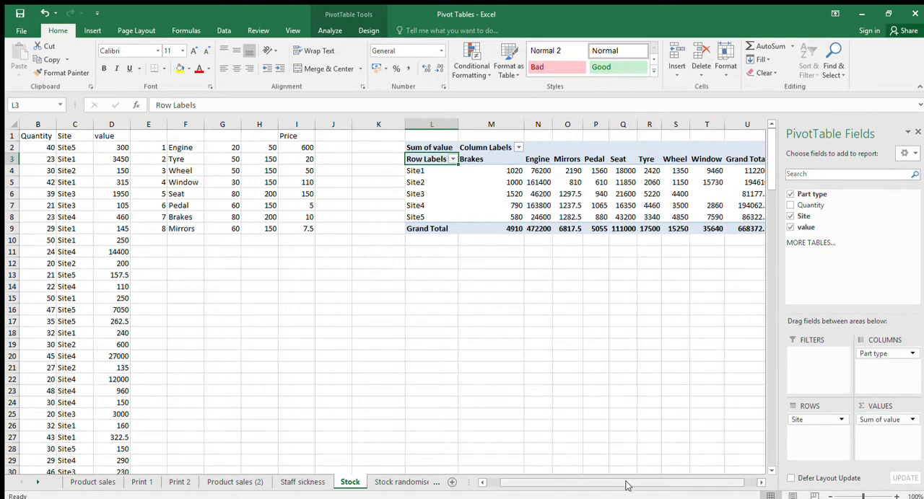
pyautogui.moveTo(625, 487); pyautogui.dragTo(642, 484)
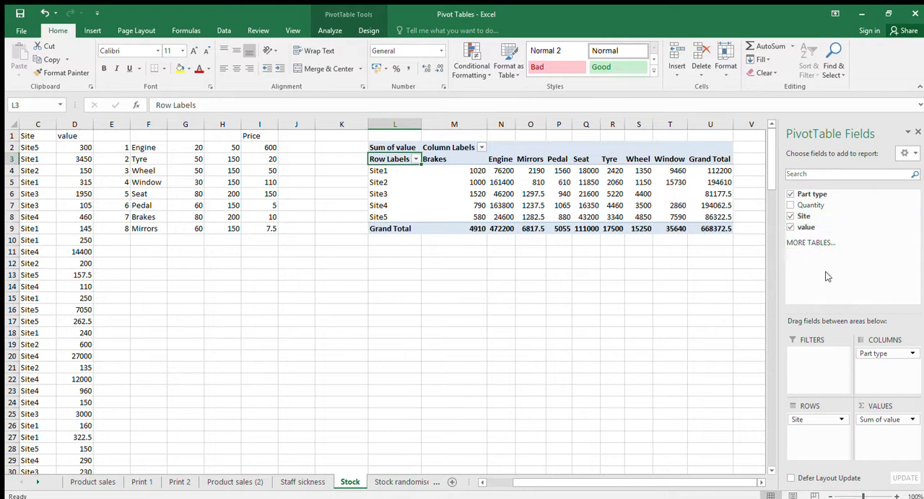
# Replace the value field in the Stock PivotTable with the sum of Quantity
pyautogui.click(789, 227)
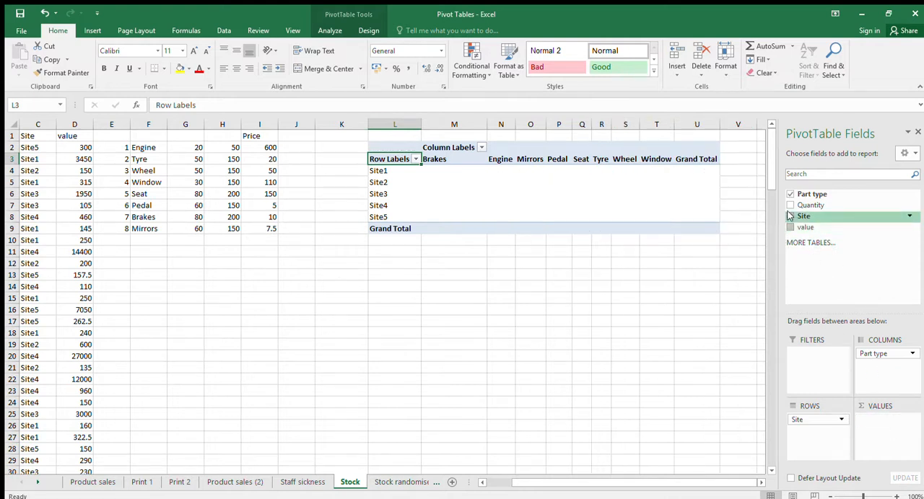
pyautogui.moveTo(801, 207); pyautogui.dragTo(882, 420)
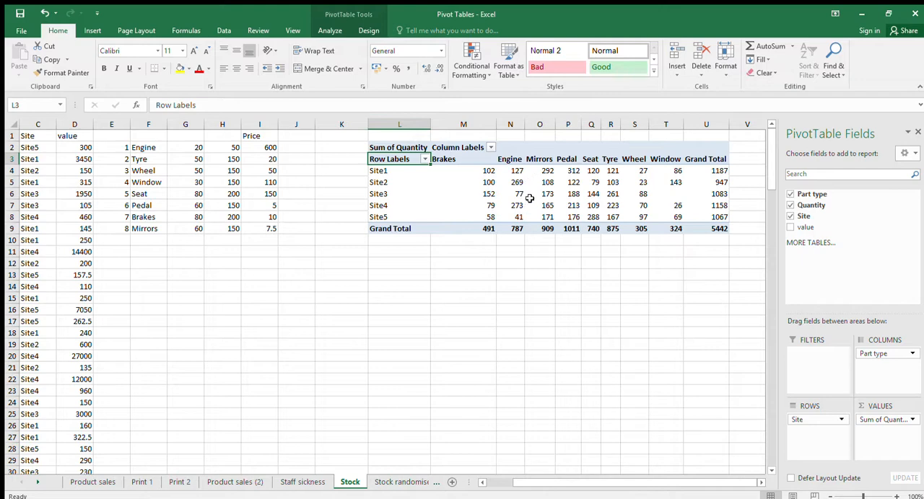
pyautogui.click(531, 266)
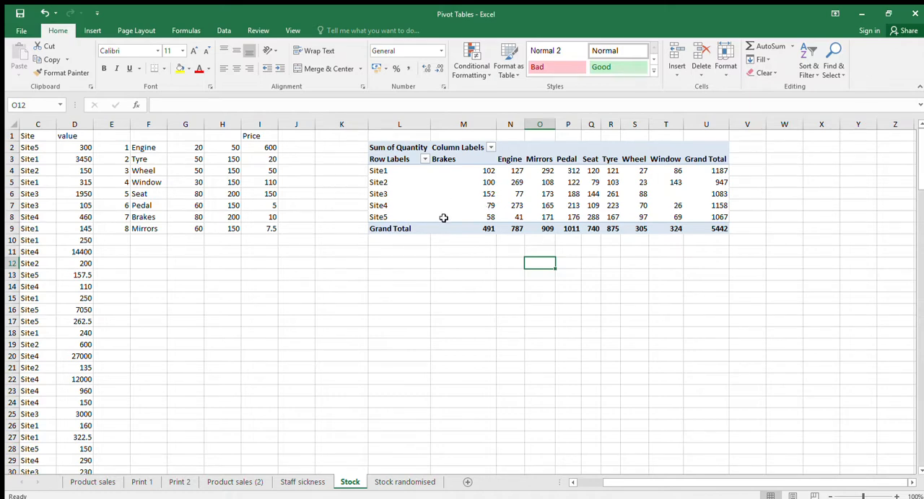
pyautogui.moveTo(628, 482); pyautogui.dragTo(595, 490)
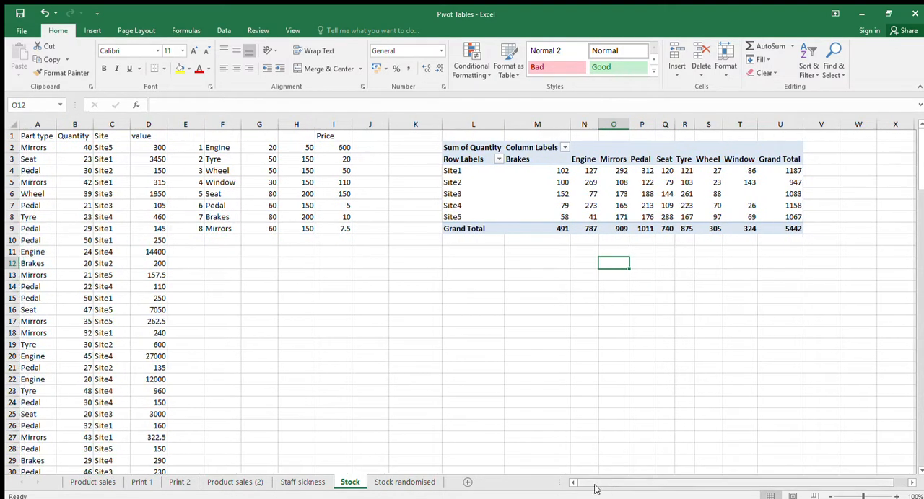
# Inspect the formulas in the Part type, Quantity and Site columns on the Stock randomised sheet
pyautogui.click(424, 482)
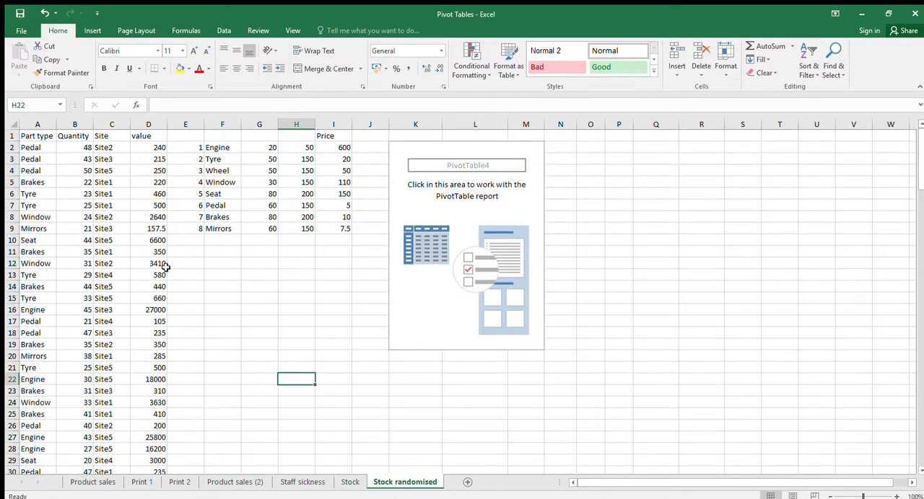
pyautogui.click(126, 332)
pyautogui.scroll(-19, 127, 330)
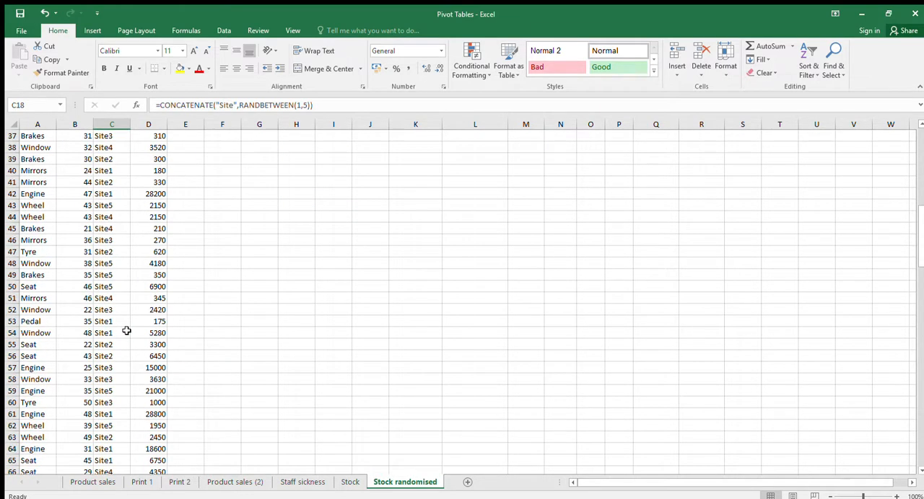
pyautogui.scroll(19, 126, 330)
pyautogui.click(86, 150)
pyautogui.click(42, 162)
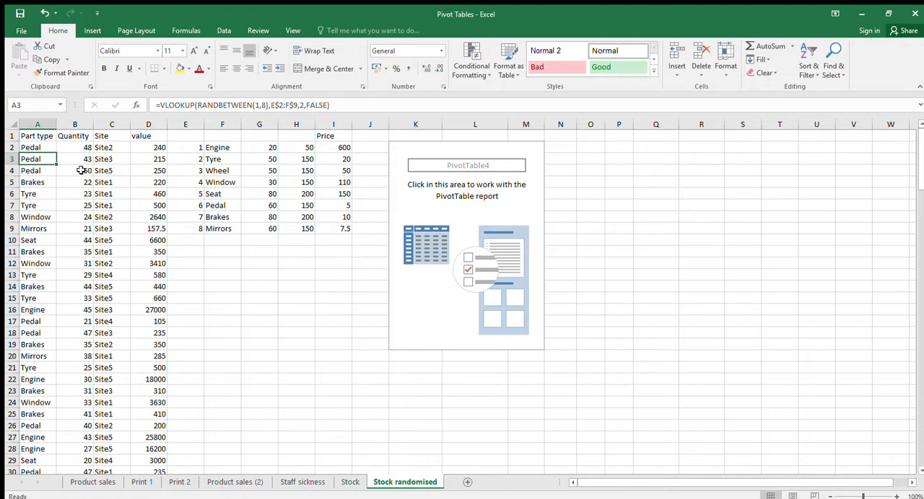
# Recalculate the Stock randomised sheet three times to generate new random stock data
pyautogui.press('F9')
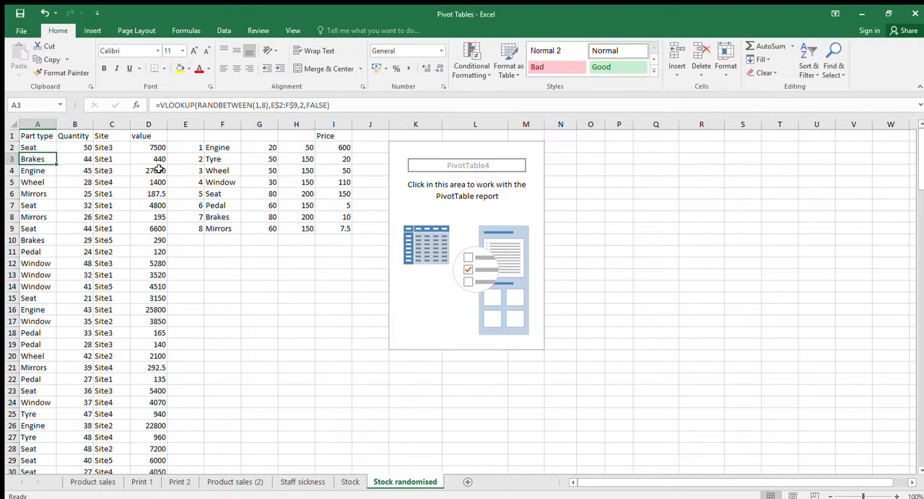
pyautogui.press('F9')
pyautogui.press('F9')
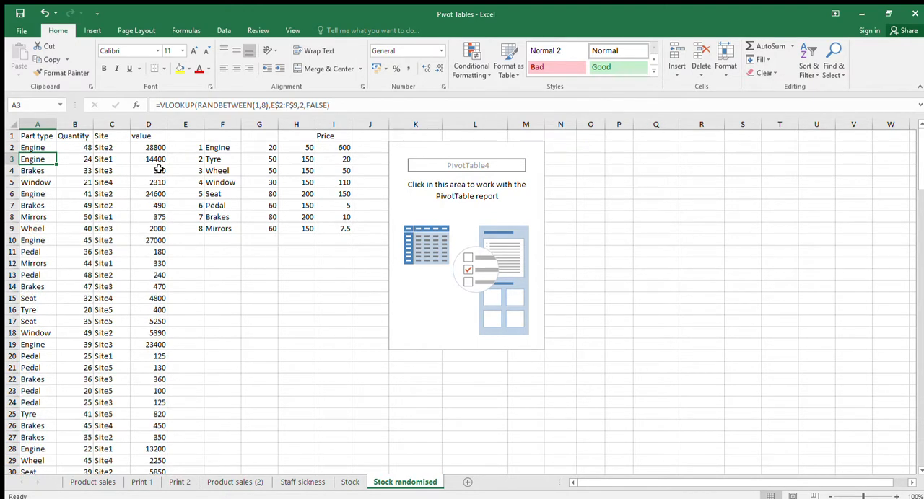
# Build the Stock randomised PivotTable with Site as rows, Part type as columns and the sum of value
pyautogui.click(403, 147)
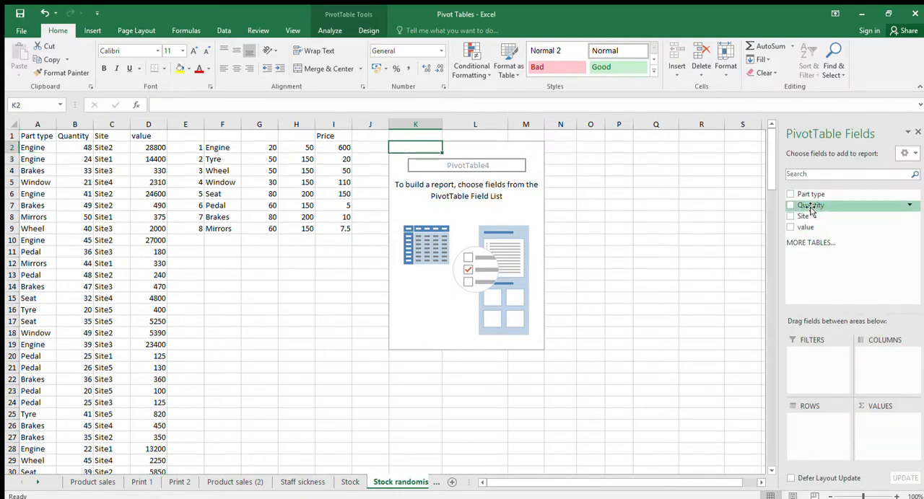
pyautogui.moveTo(814, 218); pyautogui.dragTo(823, 418)
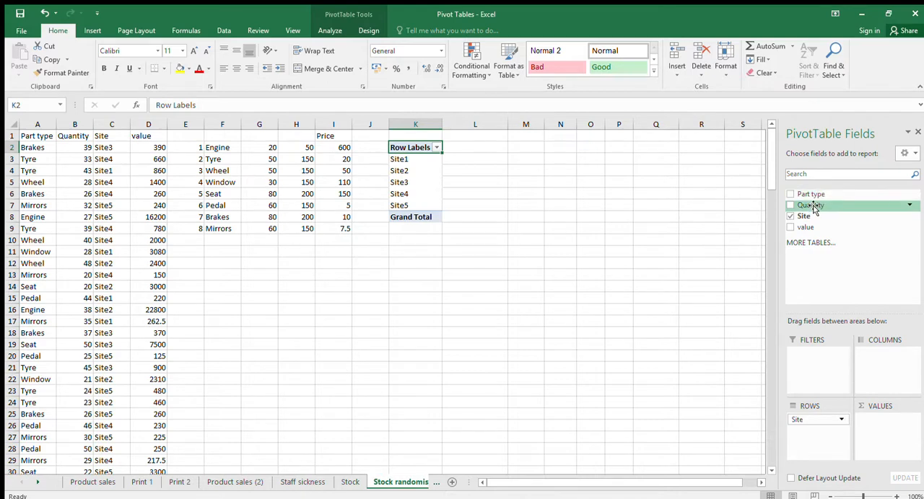
pyautogui.moveTo(810, 195); pyautogui.dragTo(890, 363)
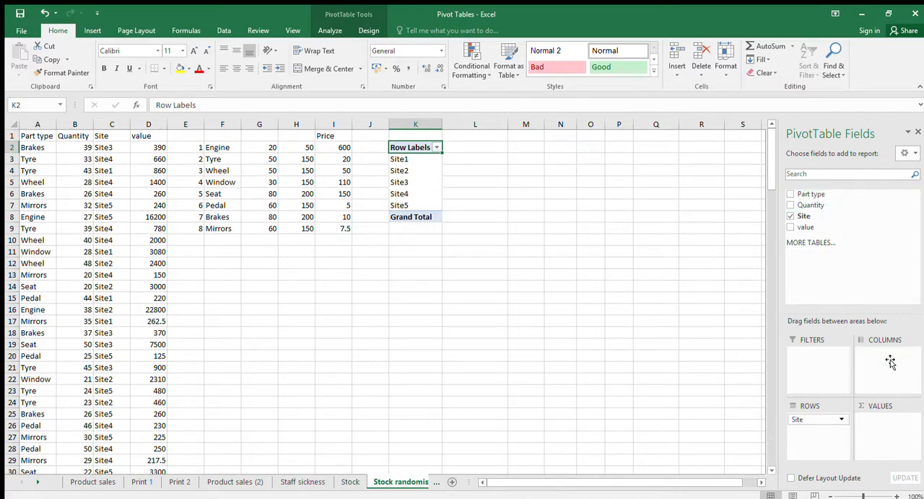
pyautogui.moveTo(807, 228); pyautogui.dragTo(872, 424)
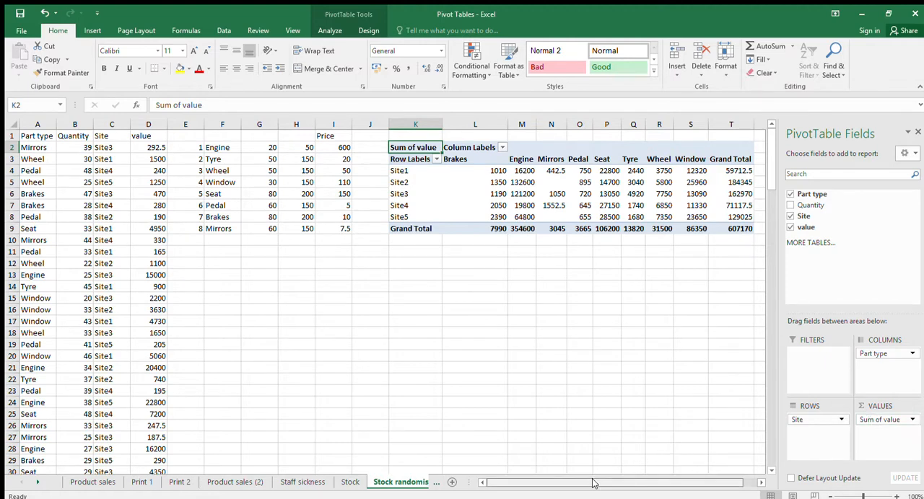
pyautogui.moveTo(596, 483); pyautogui.dragTo(618, 485)
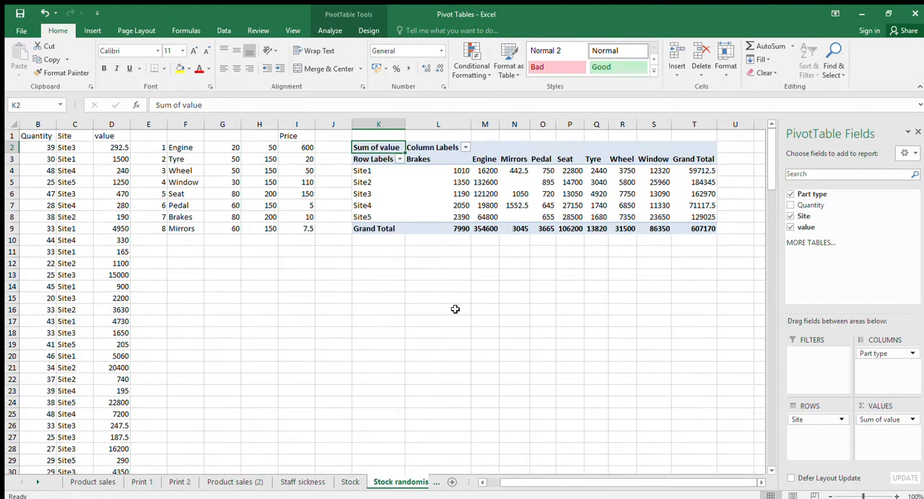
pyautogui.click(268, 287)
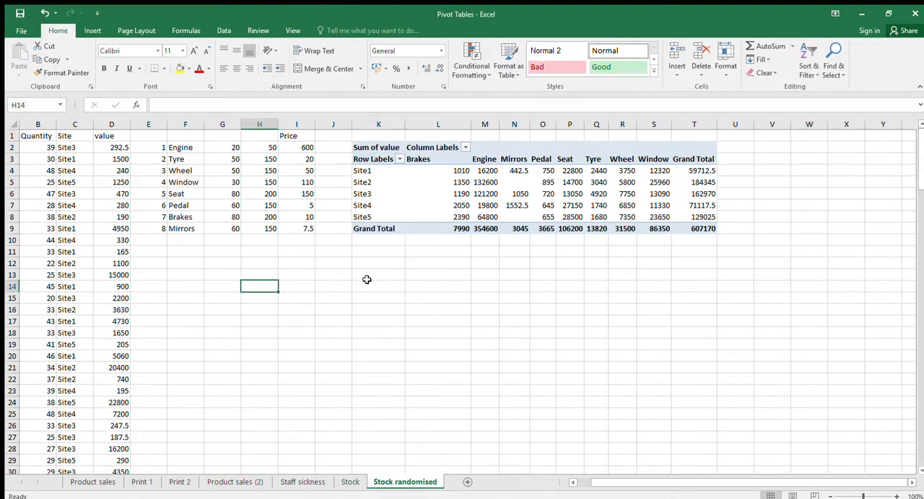
# Recalculate the random source data repeatedly and compare it with the finished PivotTable on the Stock randomised sheet
pyautogui.click(87, 192)
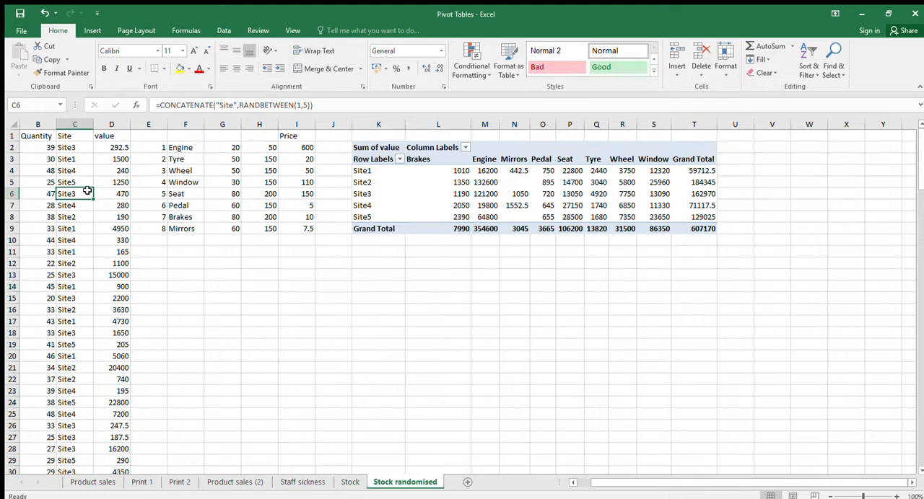
pyautogui.press('Left')
pyautogui.click(64, 171)
pyautogui.press('Left')
pyautogui.press('Left')
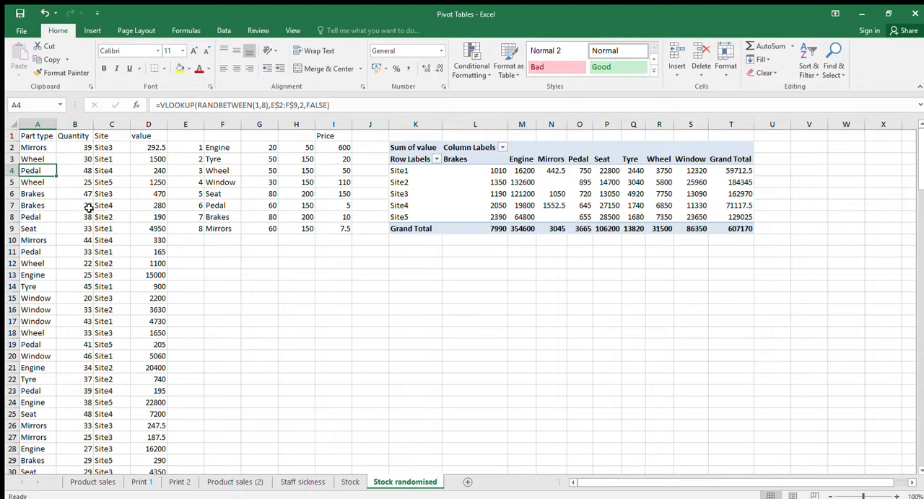
pyautogui.press('F9')
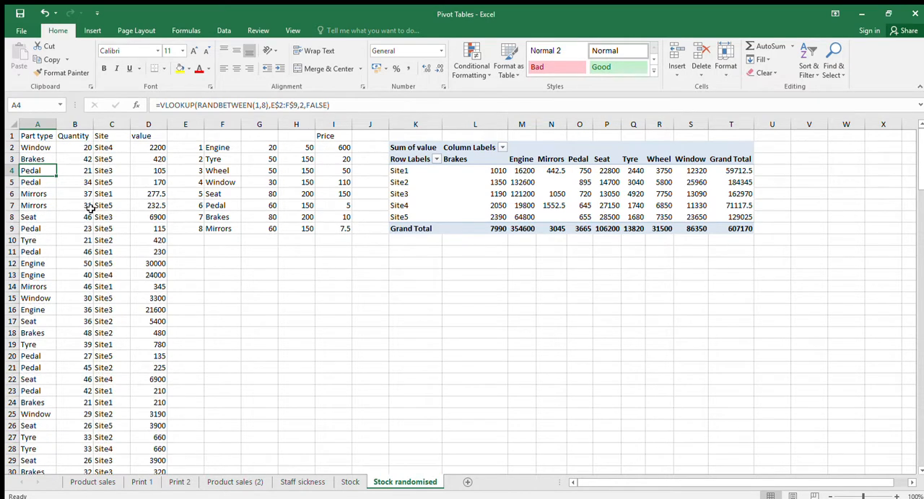
pyautogui.press('F9')
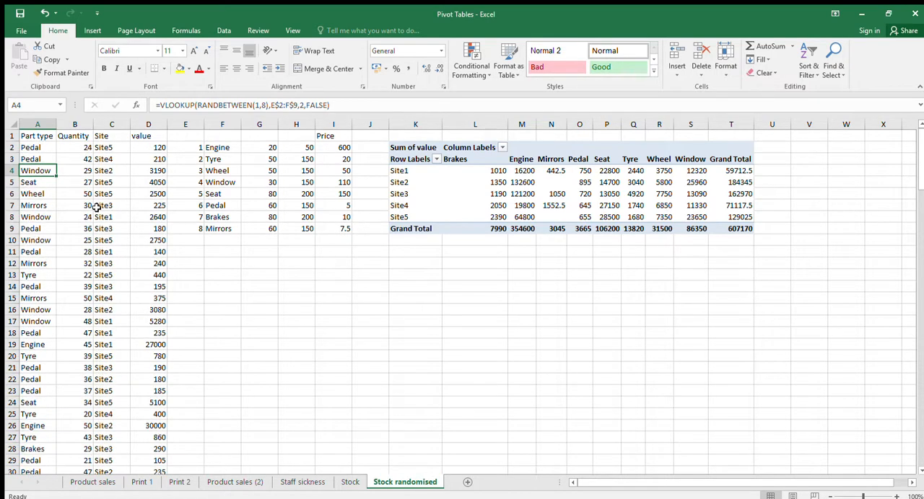
pyautogui.press('F9')
pyautogui.press('F9')
pyautogui.press('F9')
pyautogui.press('F9')
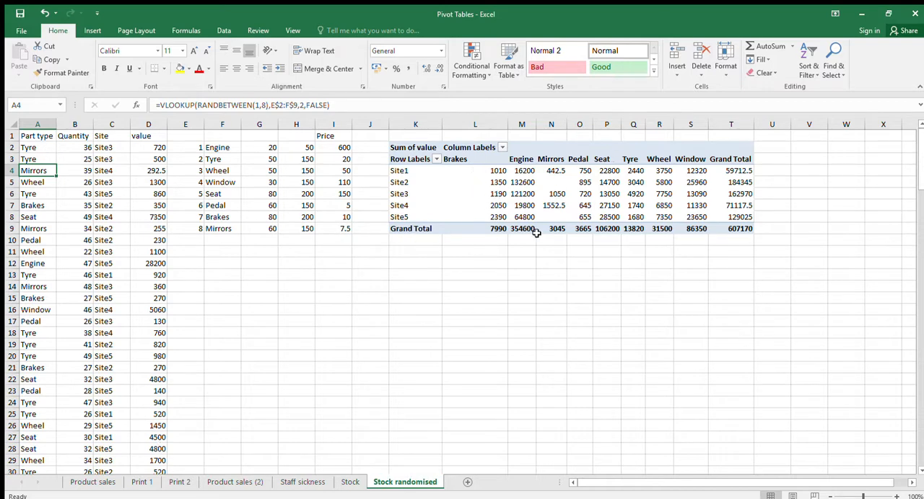
pyautogui.click(419, 265)
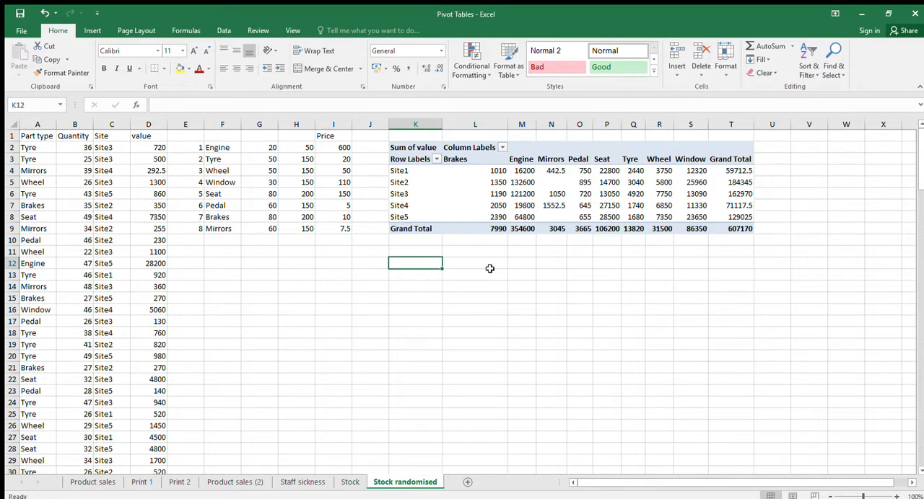
pyautogui.click(491, 266)
pyautogui.write('Site')
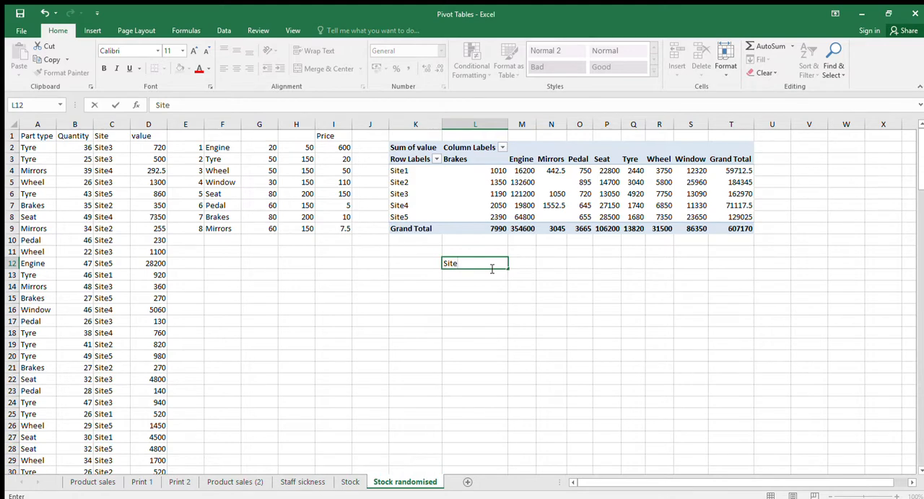
pyautogui.press('Escape')
# Enter Site1 in K12 below the PivotTable and fill the series down to Site5 in K16
pyautogui.press('Left')
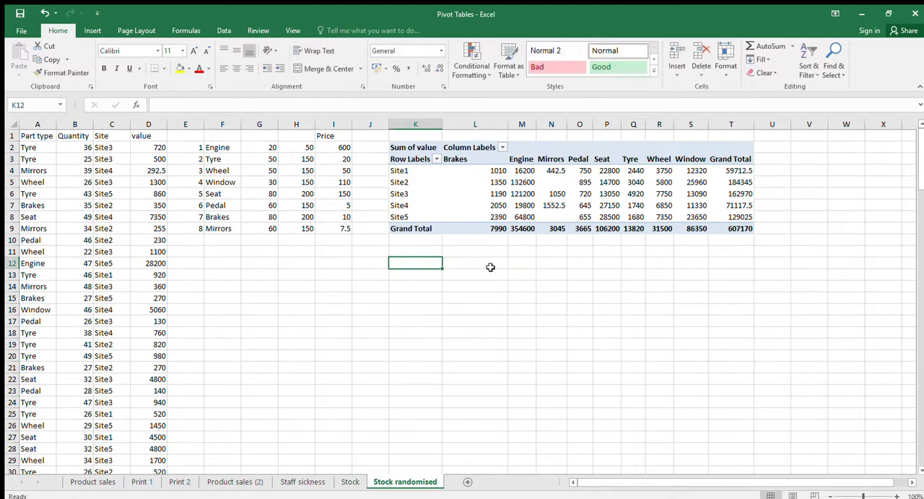
pyautogui.write('Site1')
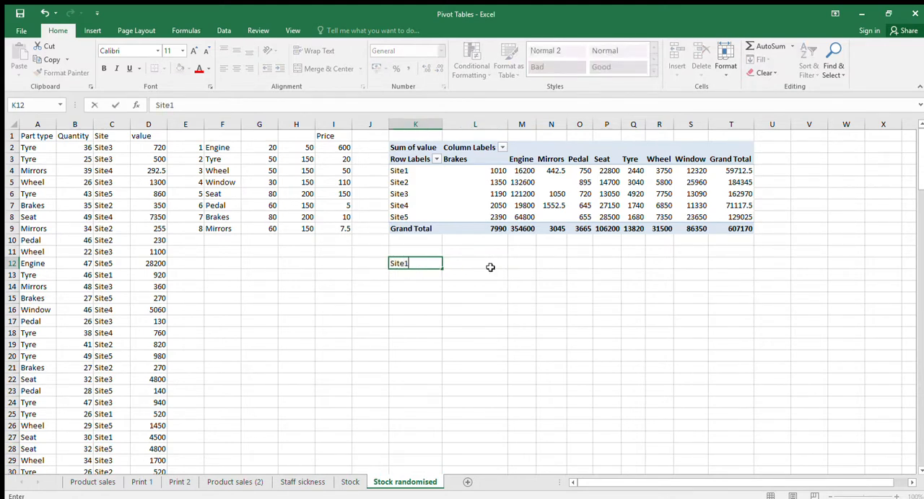
pyautogui.press('Return')
pyautogui.click(436, 265)
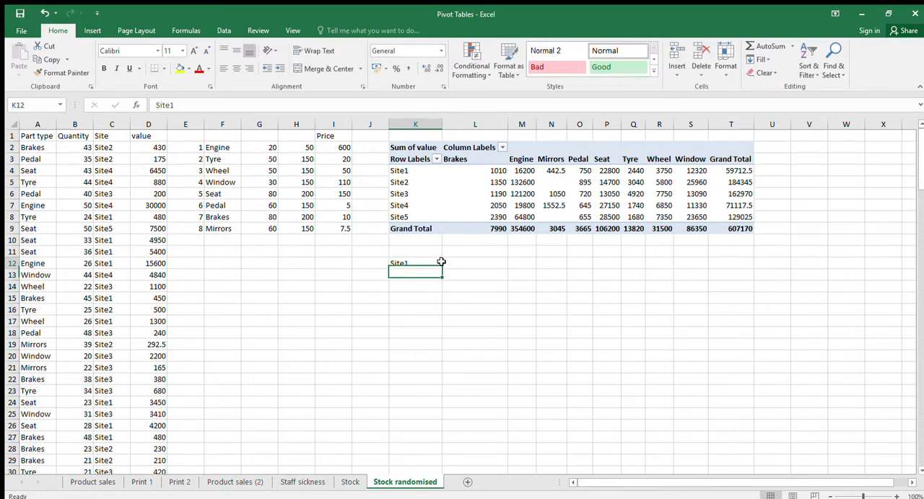
pyautogui.moveTo(442, 269); pyautogui.dragTo(443, 315)
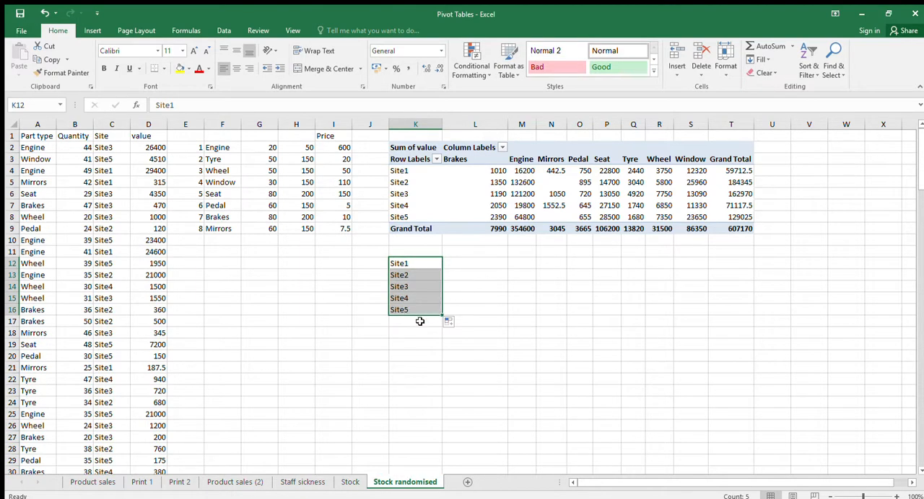
# Add a Total row label in K17 below the Site5 label
pyautogui.click(419, 321)
pyautogui.write('To')
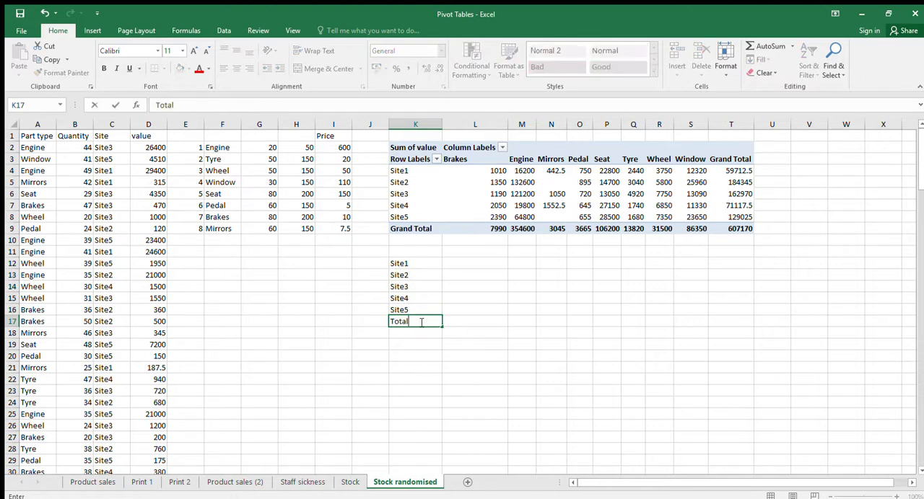
pyautogui.write('tal')
pyautogui.press('Return')
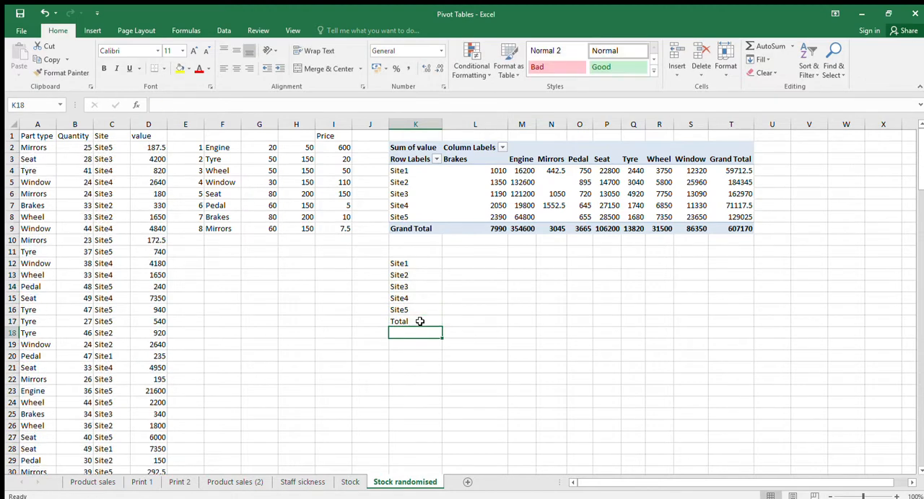
# Link L11 to the PivotTable's Brakes heading with =L3 and fill the formula across to the Window column in S11
pyautogui.click(468, 253)
pyautogui.write('=')
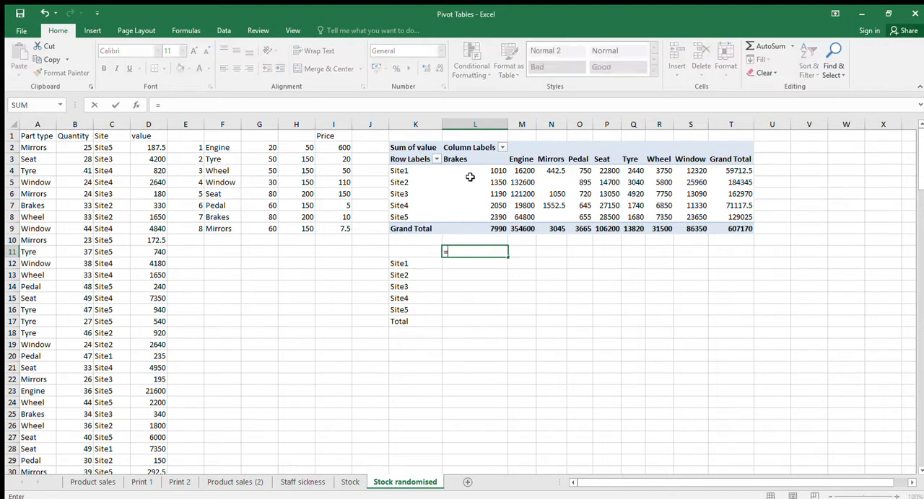
pyautogui.click(465, 163)
pyautogui.press('Return')
pyautogui.click(479, 251)
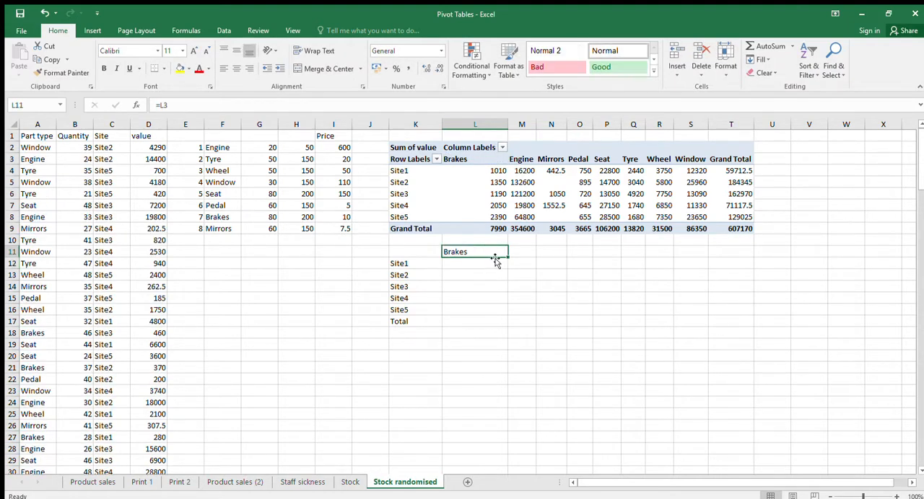
pyautogui.moveTo(508, 257); pyautogui.dragTo(705, 257)
# Enter Total as the last column heading in T11 of the separate summary
pyautogui.click(719, 252)
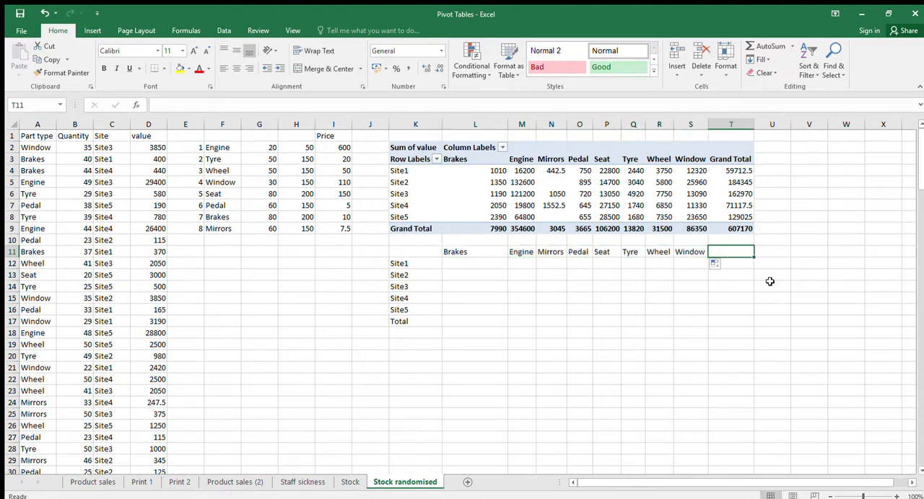
pyautogui.write('Total')
pyautogui.press('Return')
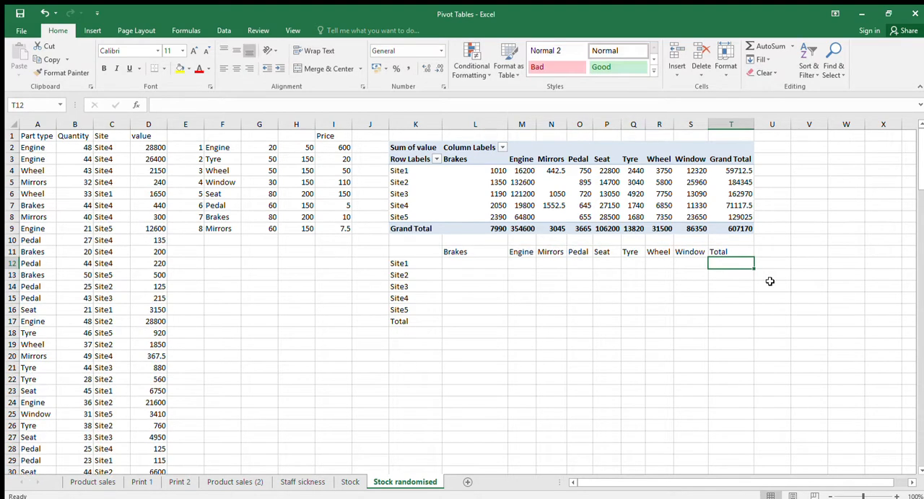
pyautogui.click(465, 266)
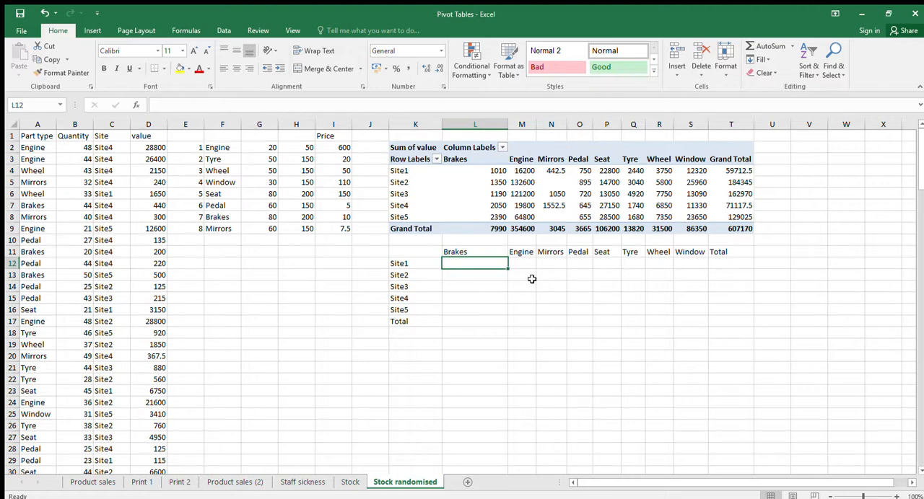
pyautogui.write('=sumif(')
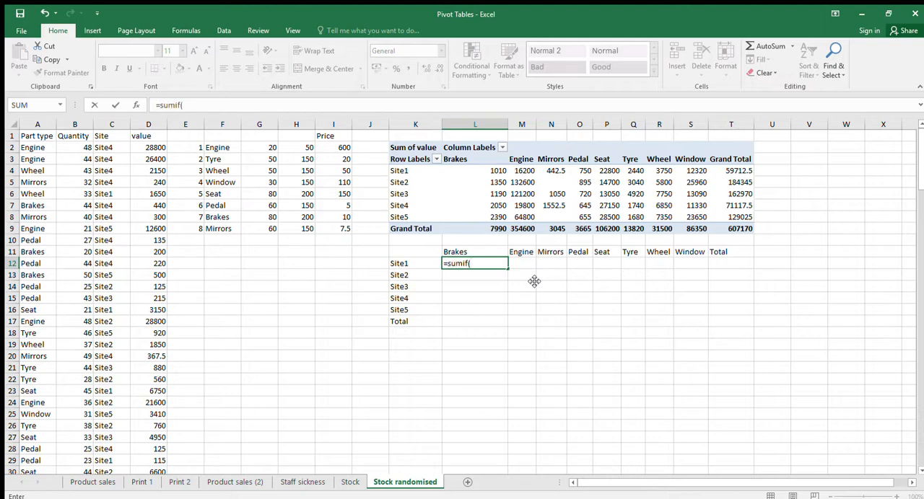
pyautogui.press('Escape')
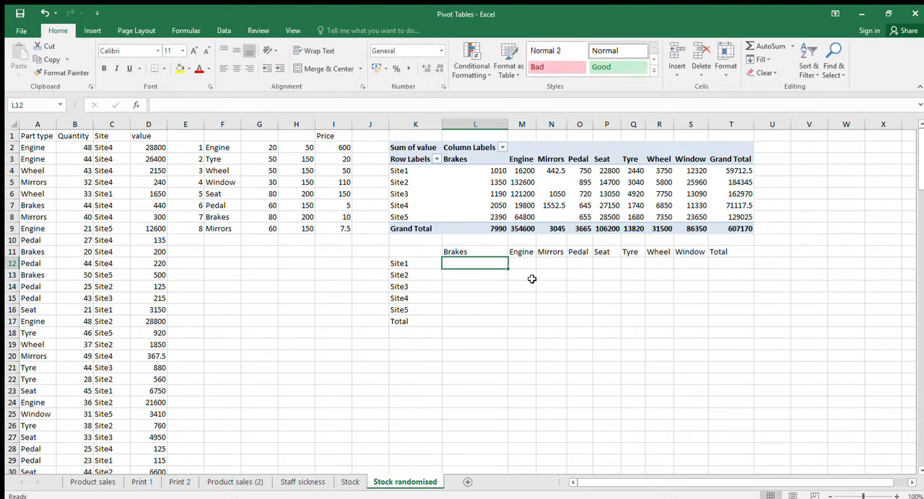
# Insert a blank column at J, between the price list and the PivotTable
pyautogui.click(374, 151)
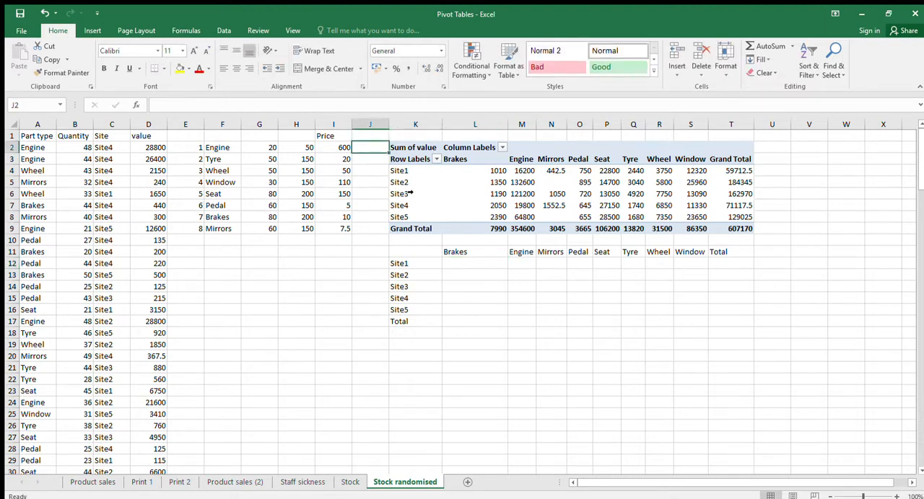
pyautogui.click(368, 124)
pyautogui.click(394, 208)
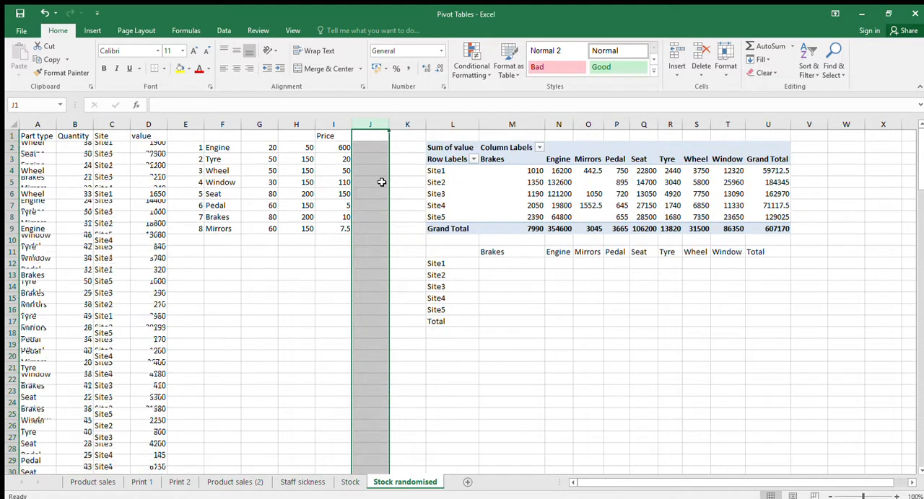
# Enter =concatenate(A2,C2) in J2 to join the first record's part type and site
pyautogui.click(380, 172)
pyautogui.click(379, 152)
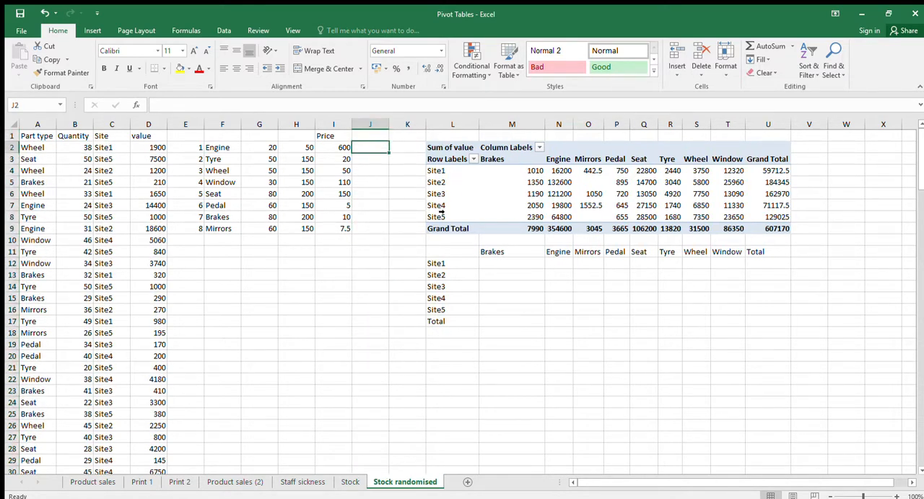
pyautogui.write('=')
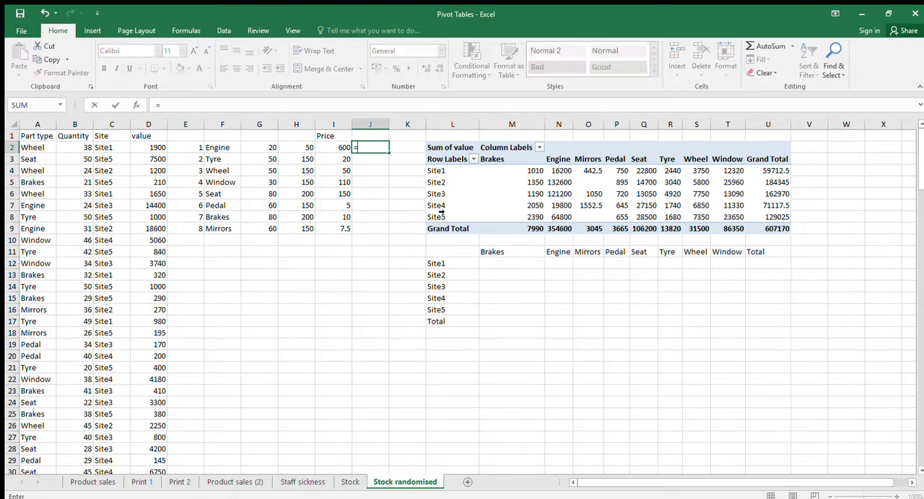
pyautogui.write('concatenate')
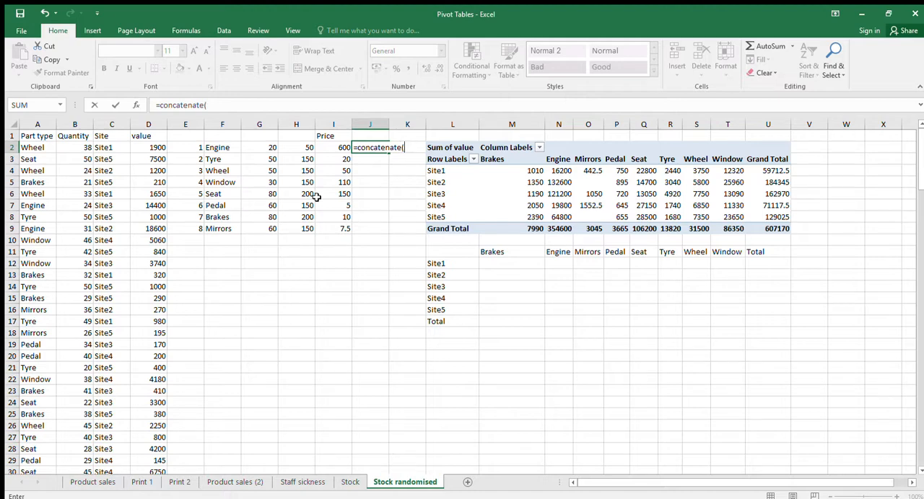
pyautogui.write('(')
pyautogui.click(41, 147)
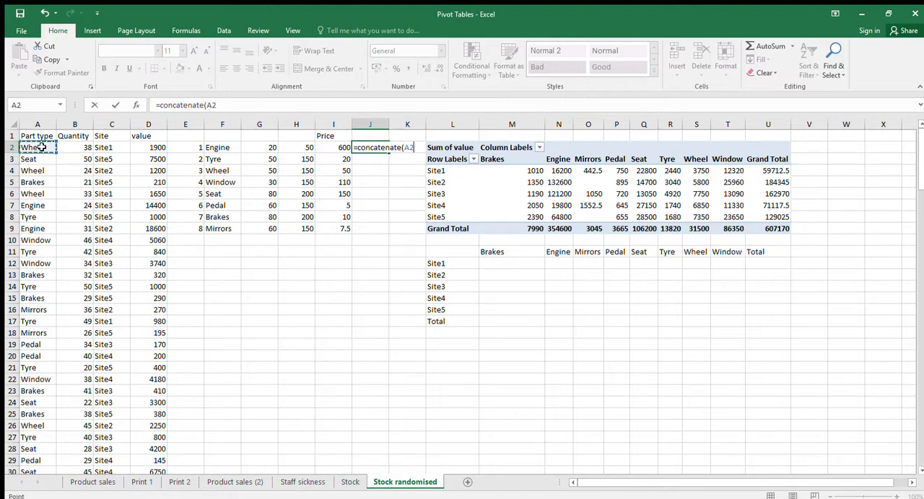
pyautogui.write(',')
pyautogui.click(106, 151)
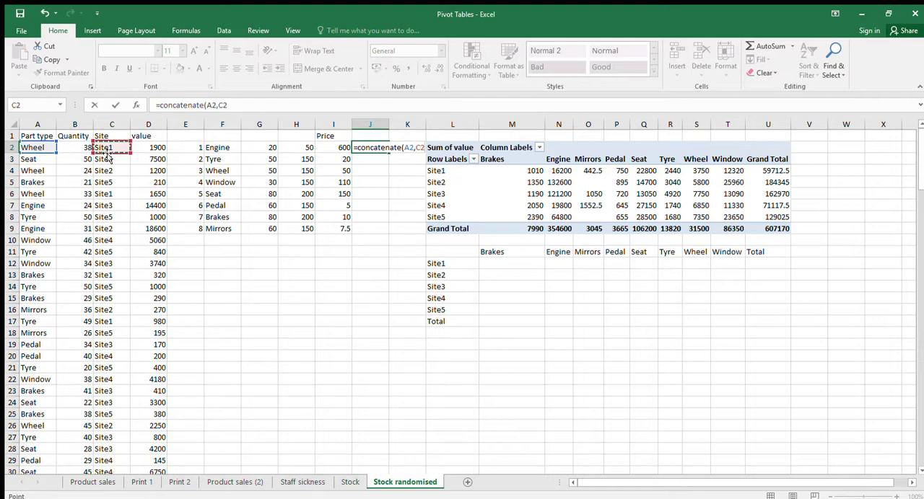
pyautogui.write(')')
pyautogui.press('Return')
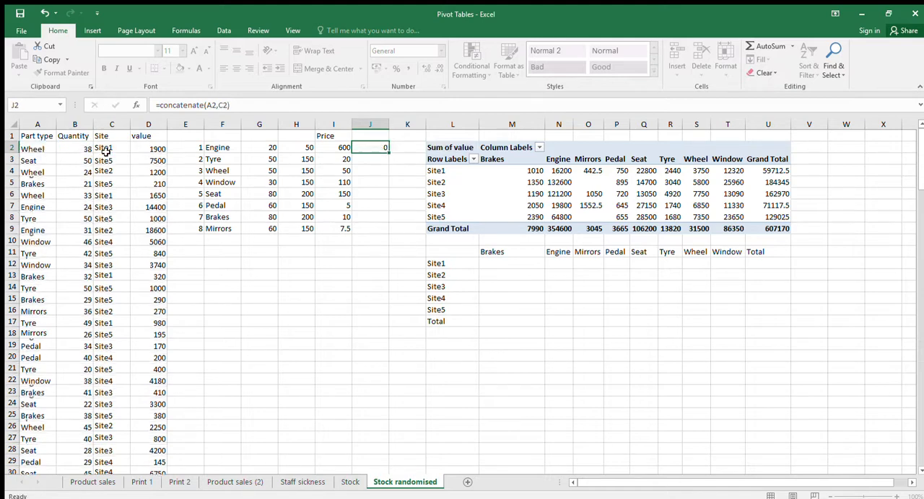
# Insert a new column E after the value column and move the CONCATENATE formula into E2
pyautogui.click(186, 124)
pyautogui.hotkey('ctrl', '+')
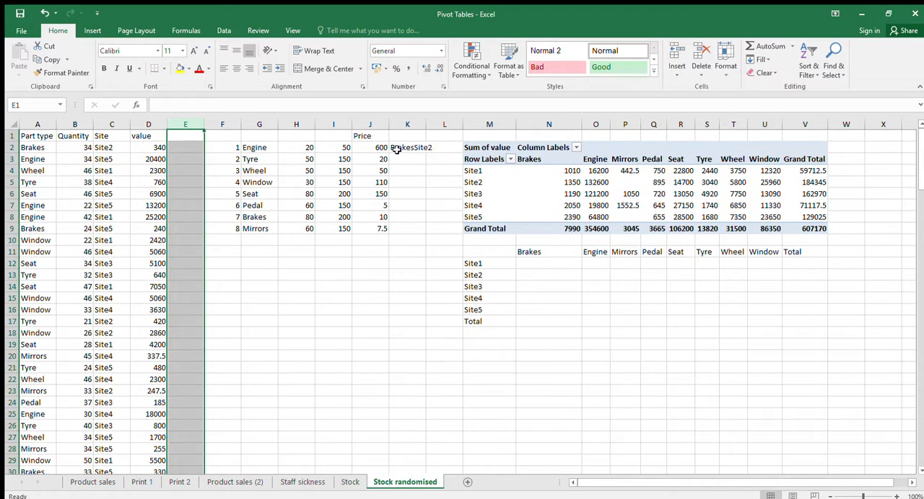
pyautogui.click(404, 148)
pyautogui.moveTo(390, 142); pyautogui.dragTo(241, 129)
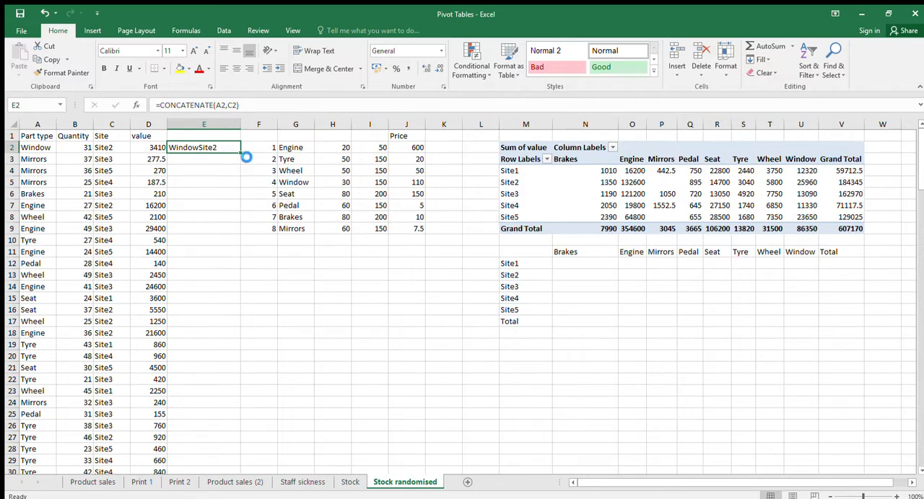
pyautogui.hotkey('ctrl', 'c')
pyautogui.click(772, 144)
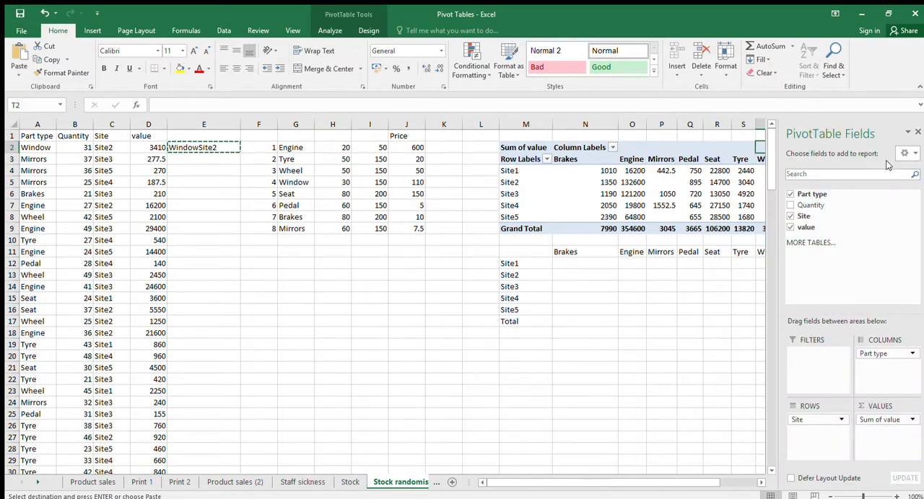
pyautogui.click(199, 160)
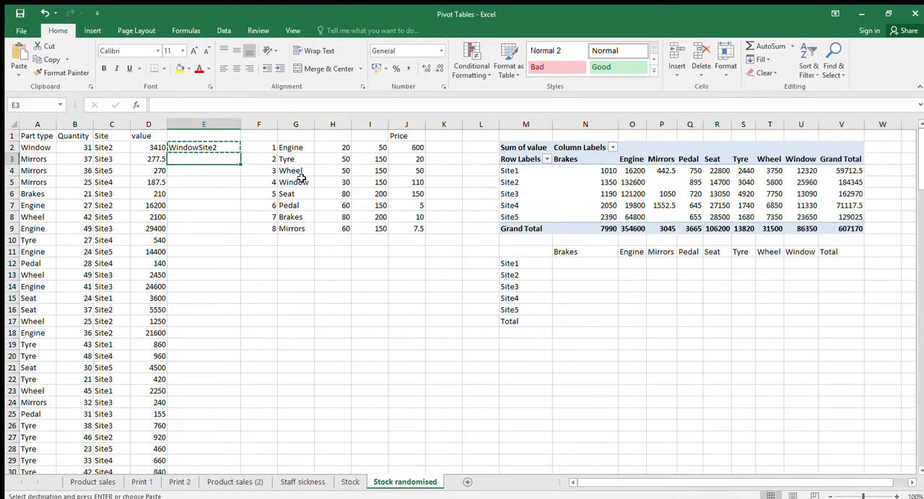
pyautogui.moveTo(921, 159)
pyautogui.mouseDown()
pyautogui.moveTo(920, 356)
pyautogui.moveTo(919, 173)
pyautogui.mouseUp()
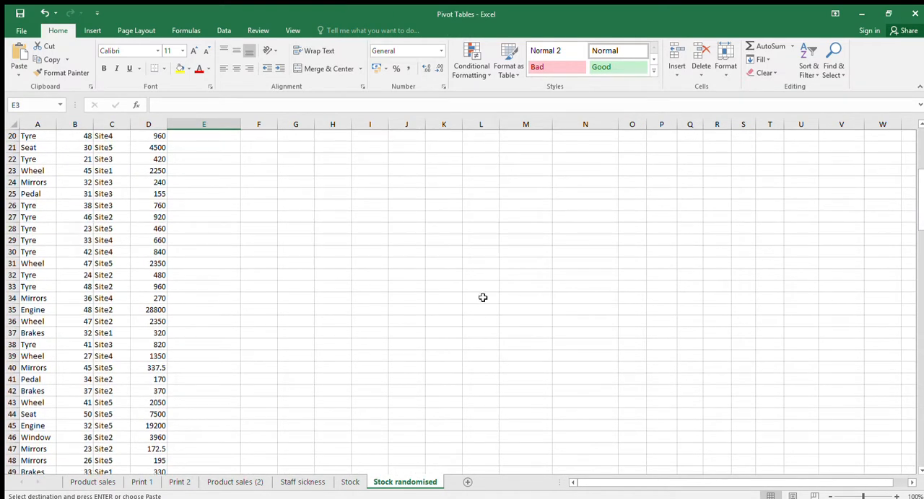
pyautogui.scroll(6, 482, 297)
pyautogui.press('Up')
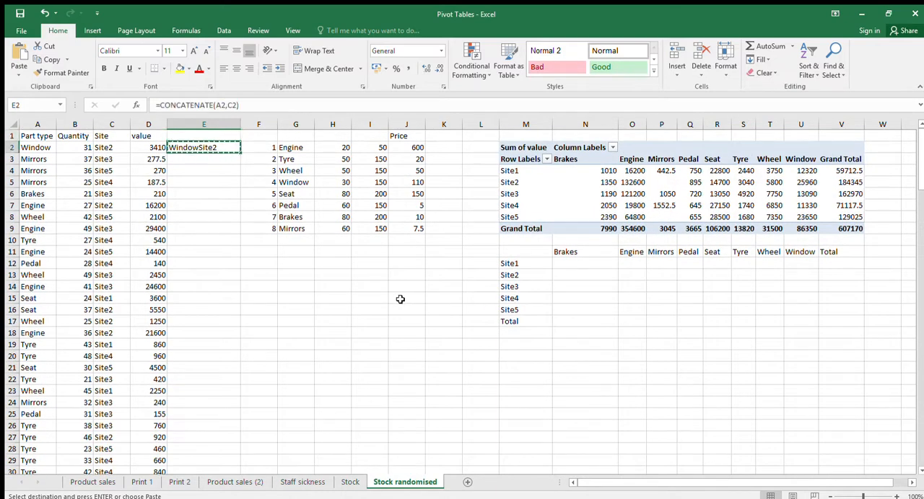
# Copy the value and CONCATENATE formulas in D2:E2 down through all the stock data rows
pyautogui.moveTo(158, 148); pyautogui.dragTo(174, 147)
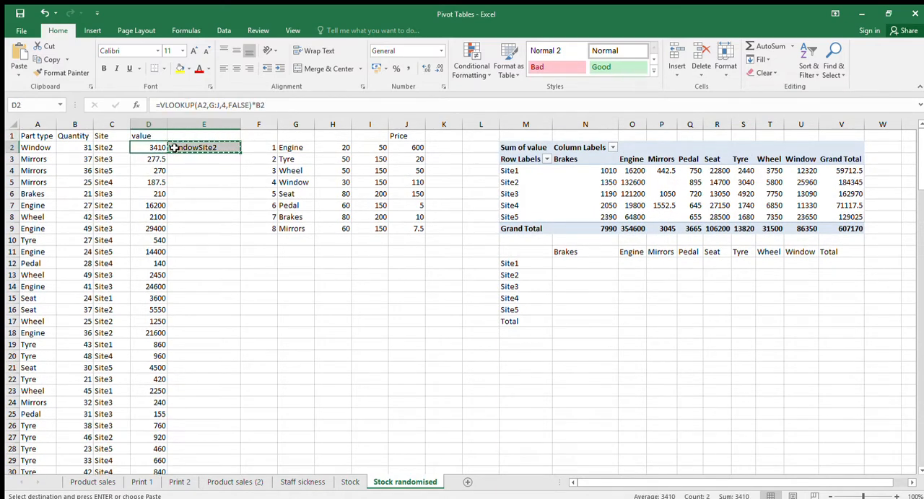
pyautogui.press('Down')
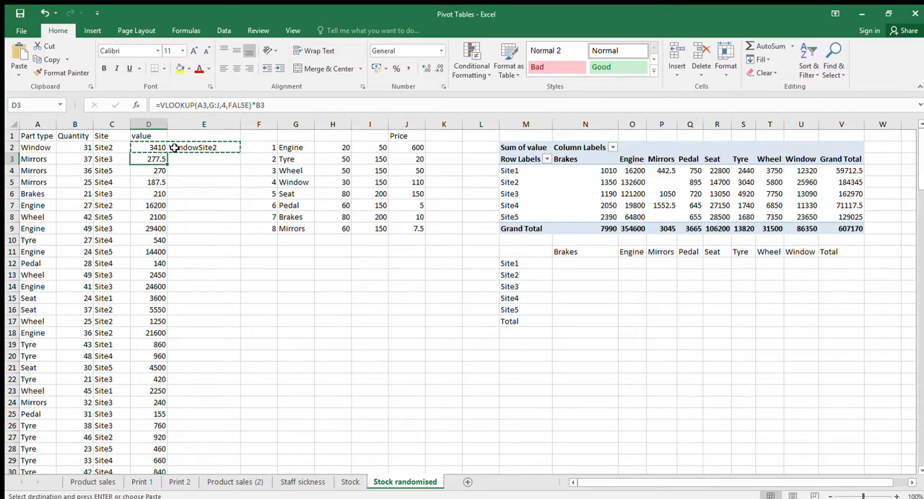
pyautogui.hotkey('ctrl', 'shift', 'Down')
pyautogui.hotkey('ctrl', 'v')
pyautogui.press('Up')
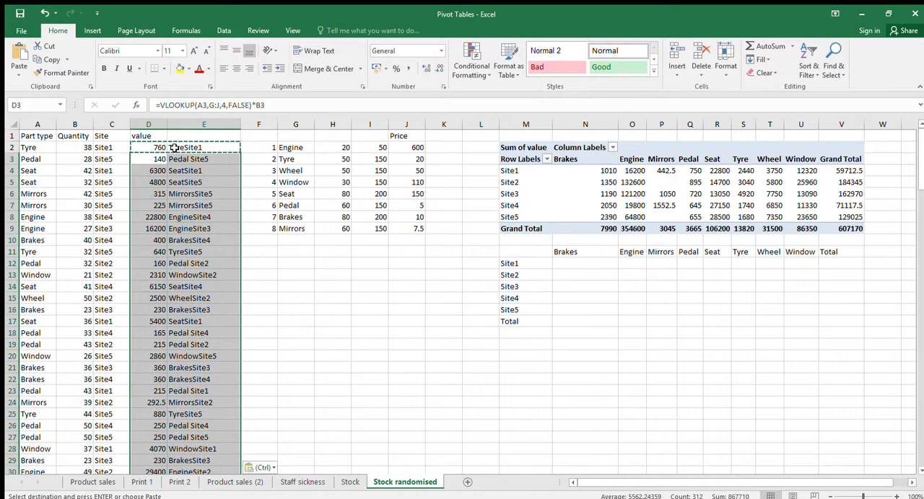
pyautogui.press('Right')
pyautogui.click(218, 180)
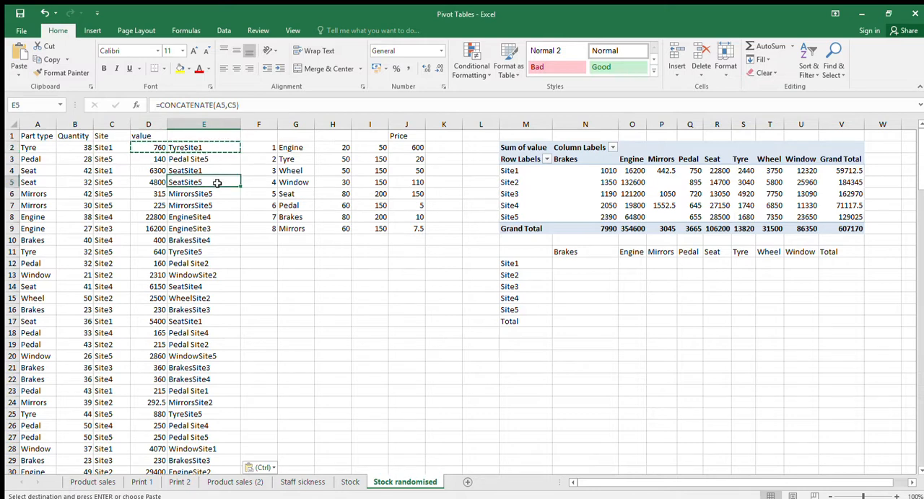
pyautogui.press('Escape')
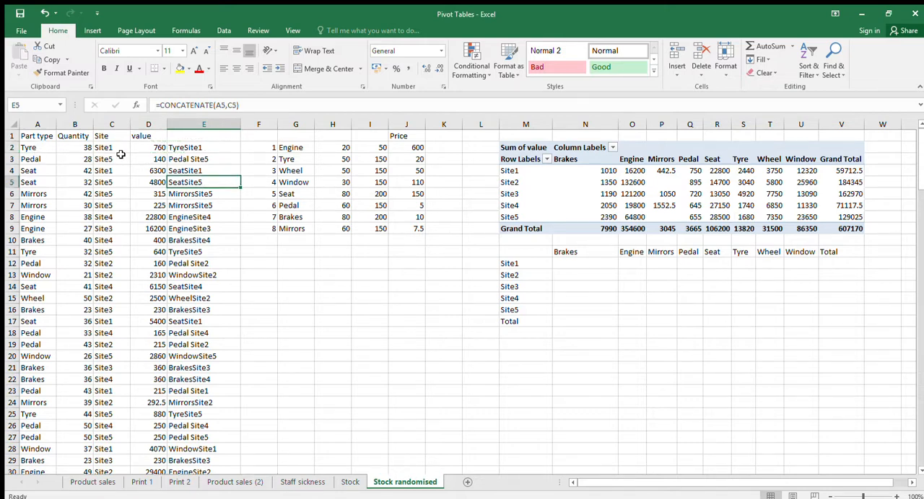
# Start a CONCATENATE formula in X12 that joins the Brakes heading in N11 with the Site1 label in M12
pyautogui.click(575, 269)
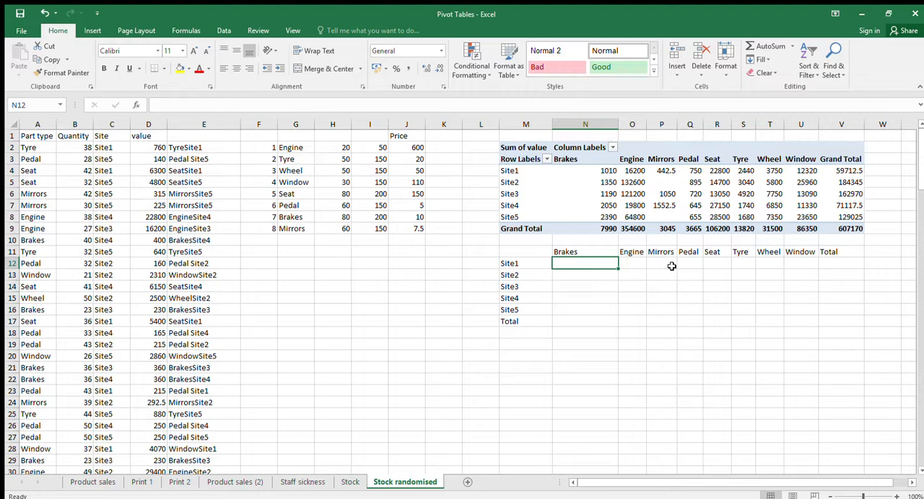
pyautogui.press('Right')
pyautogui.press('Right')
pyautogui.press('Right')
pyautogui.press('Right')
pyautogui.press('Right')
pyautogui.press('Right')
pyautogui.press('Right')
pyautogui.press('Right')
pyautogui.press('Right')
pyautogui.press('Right')
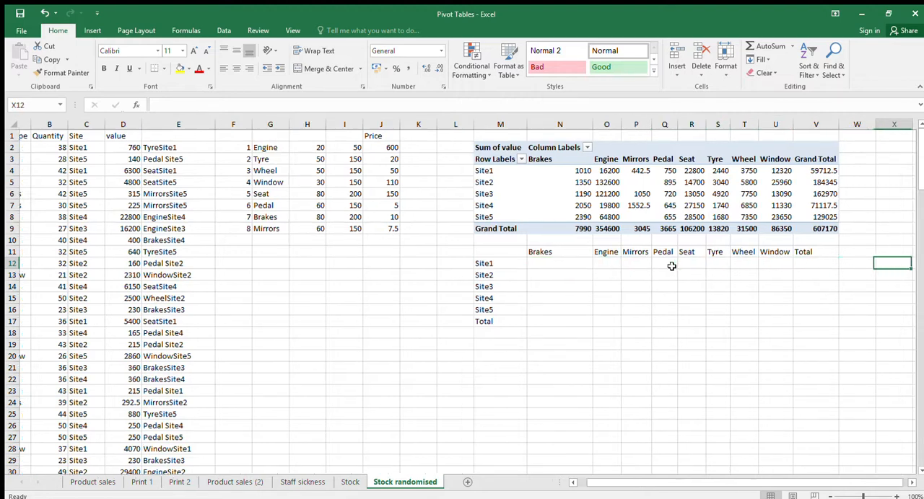
pyautogui.hscroll(3, 672, 266)
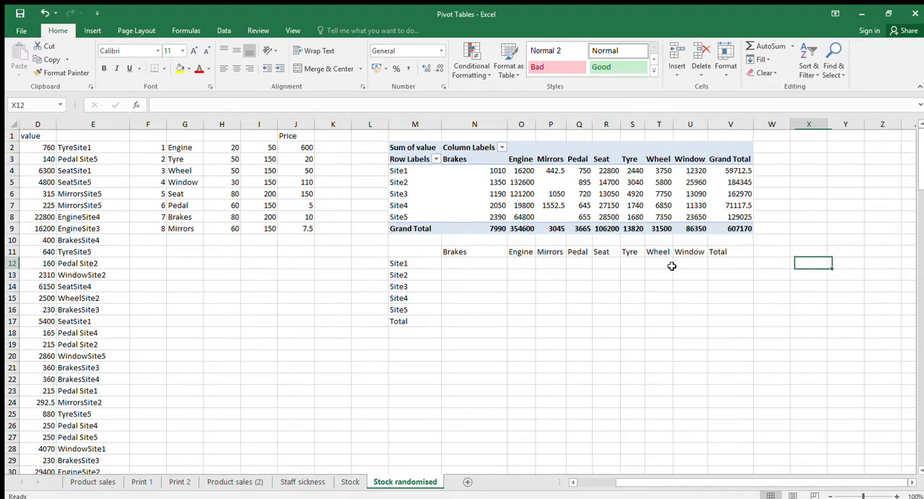
pyautogui.write('=concatenate(')
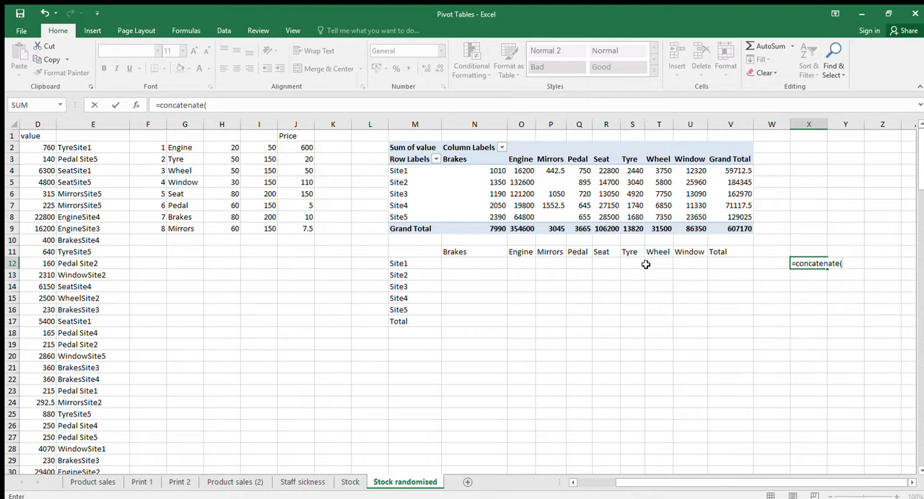
pyautogui.click(462, 252)
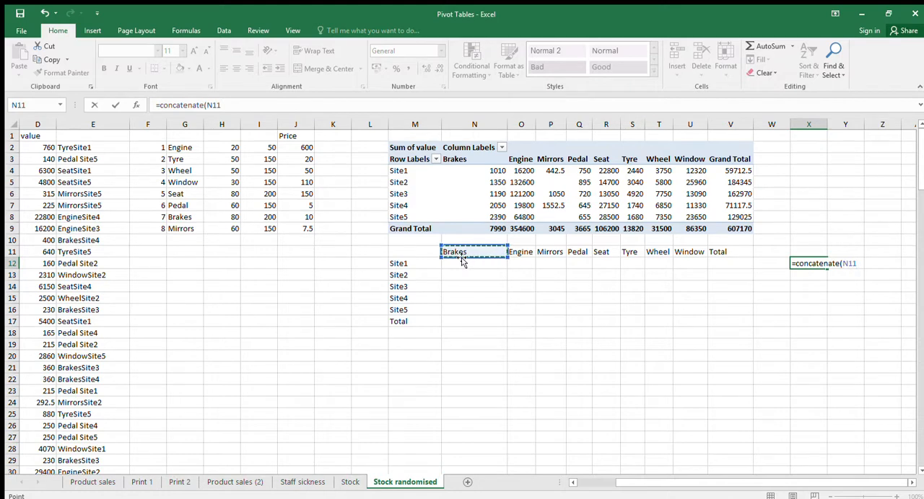
pyautogui.write(',')
pyautogui.click(408, 264)
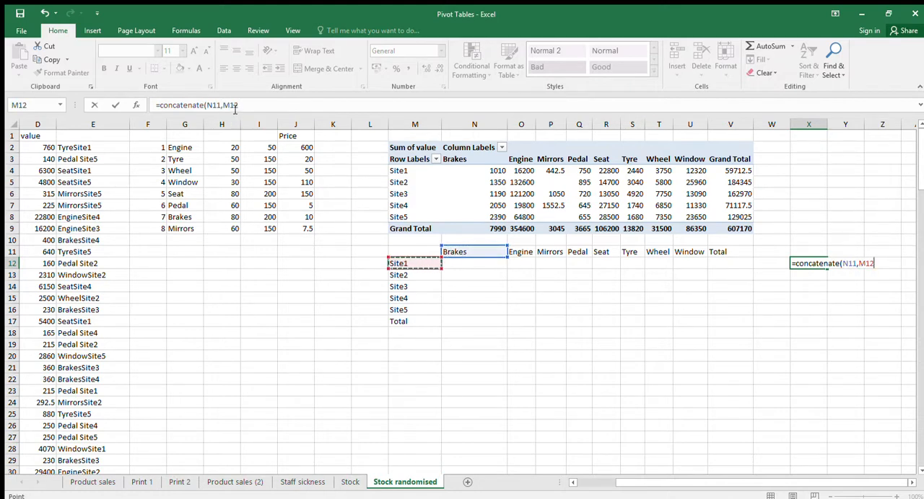
# Anchor the references in X12 as $N11 and M$12, and copy the formula down to X16
pyautogui.click(236, 106)
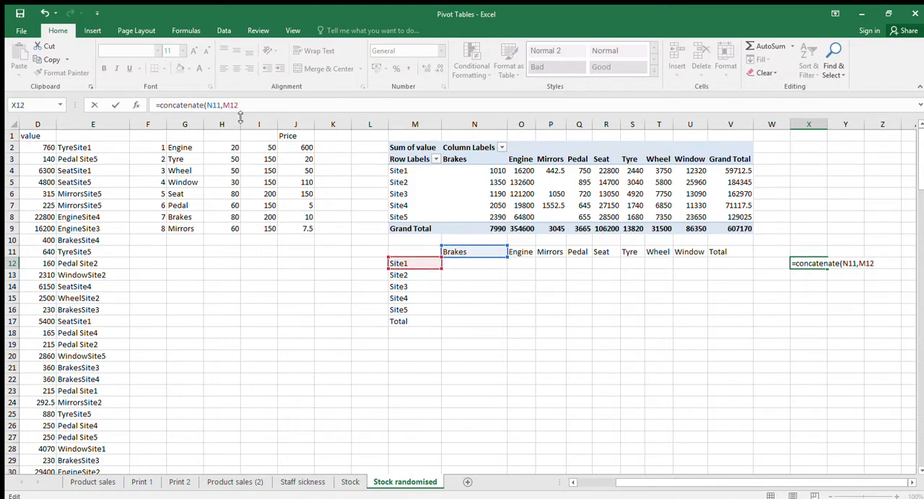
pyautogui.write('$')
pyautogui.click(208, 106)
pyautogui.write('$')
pyautogui.press('Return')
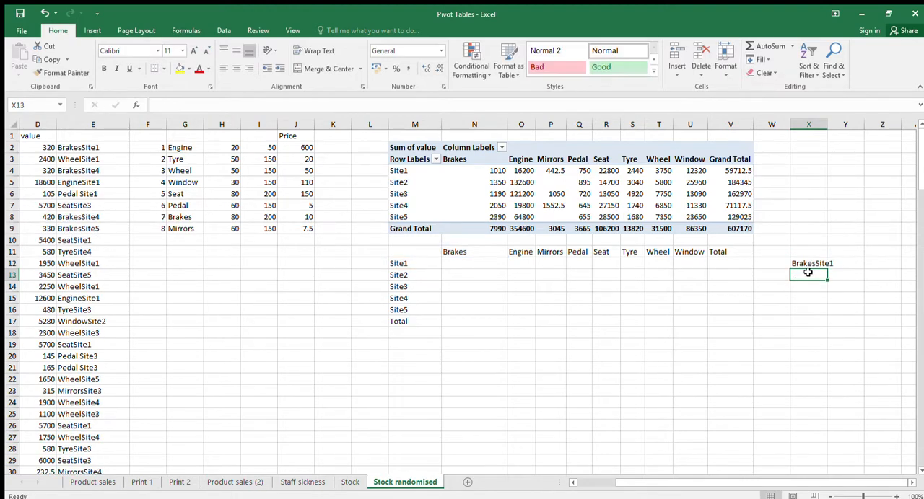
pyautogui.click(810, 266)
pyautogui.moveTo(827, 269); pyautogui.dragTo(825, 318)
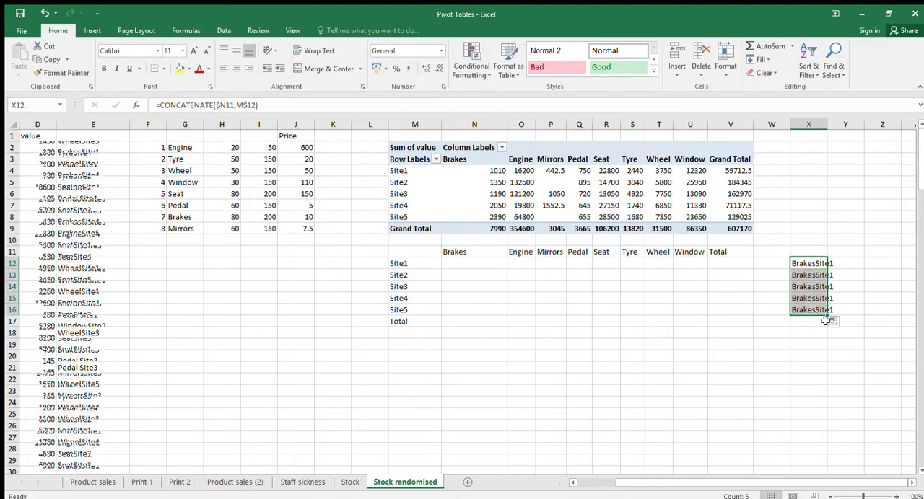
# Correct the X12 formula to =CONCATENATE(N$11,$M12) and copy it down to X16
pyautogui.click(811, 265)
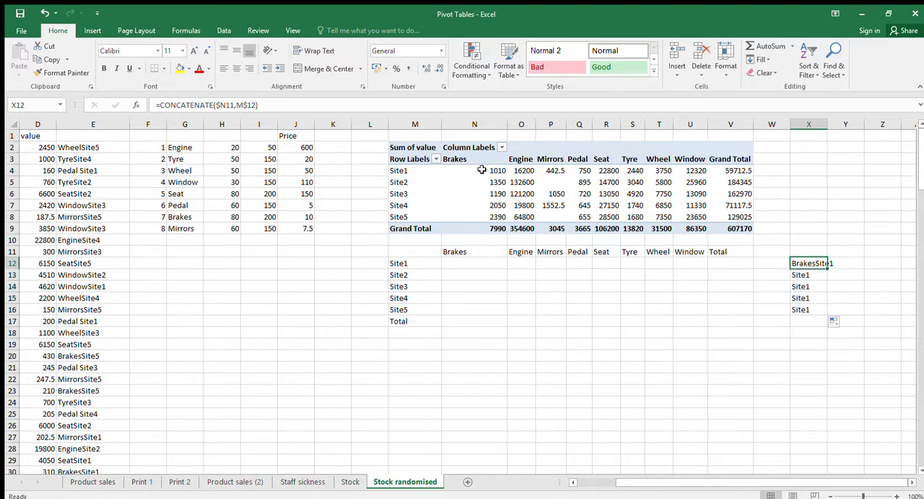
pyautogui.click(236, 105)
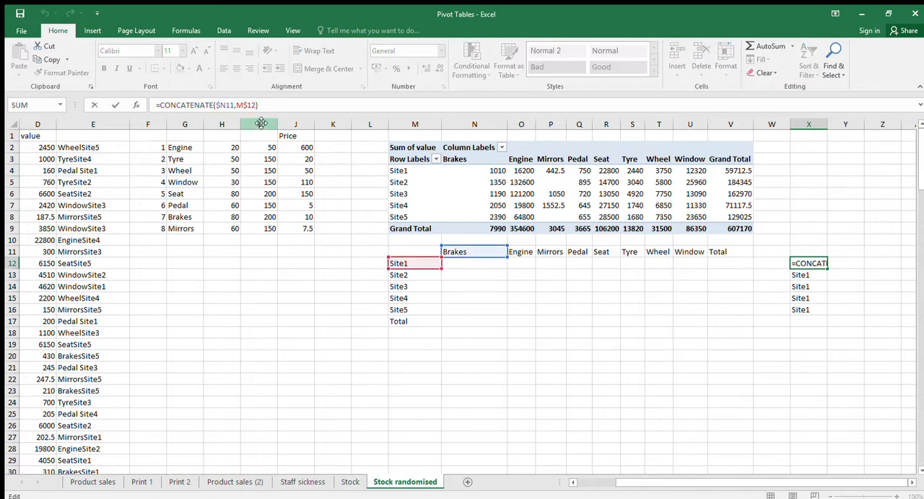
pyautogui.write('$')
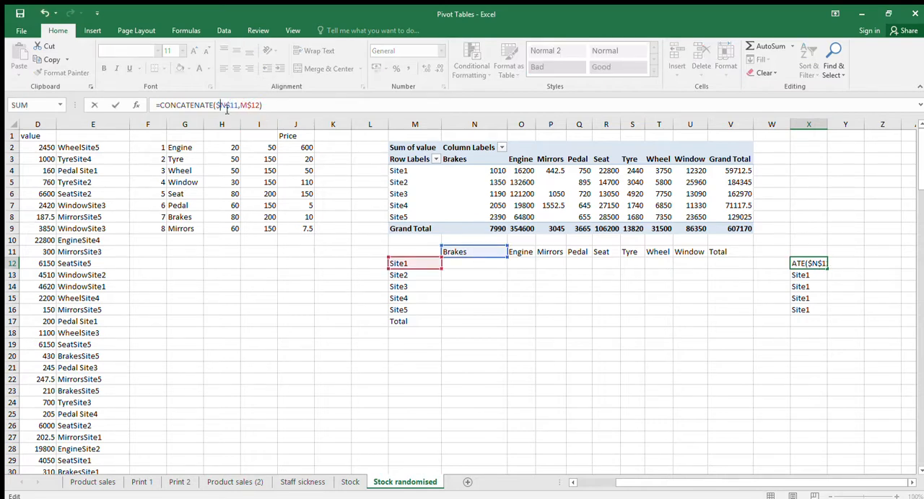
pyautogui.press('BackSpace')
pyautogui.click(246, 106)
pyautogui.press('BackSpace')
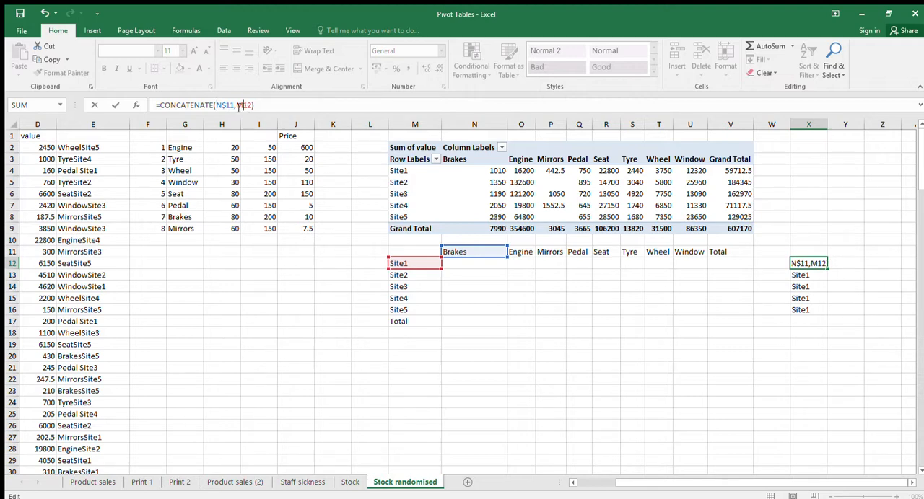
pyautogui.press('Return')
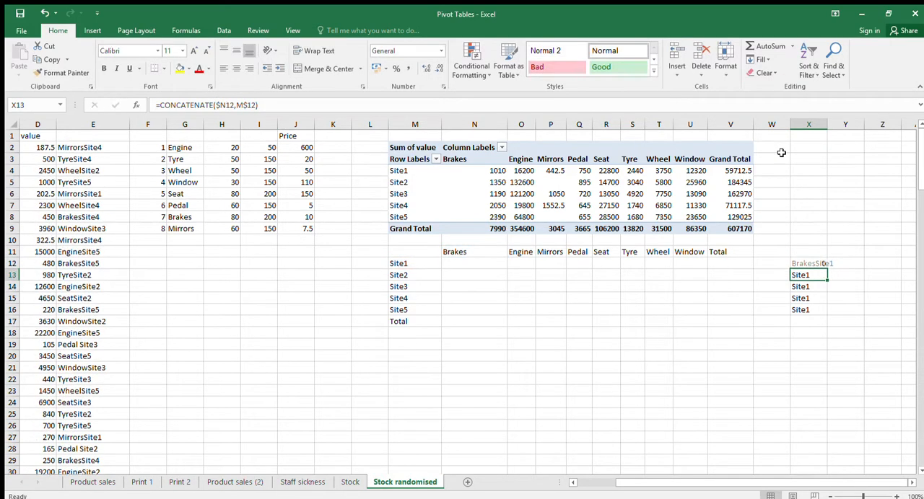
pyautogui.click(811, 264)
pyautogui.moveTo(827, 269); pyautogui.dragTo(825, 316)
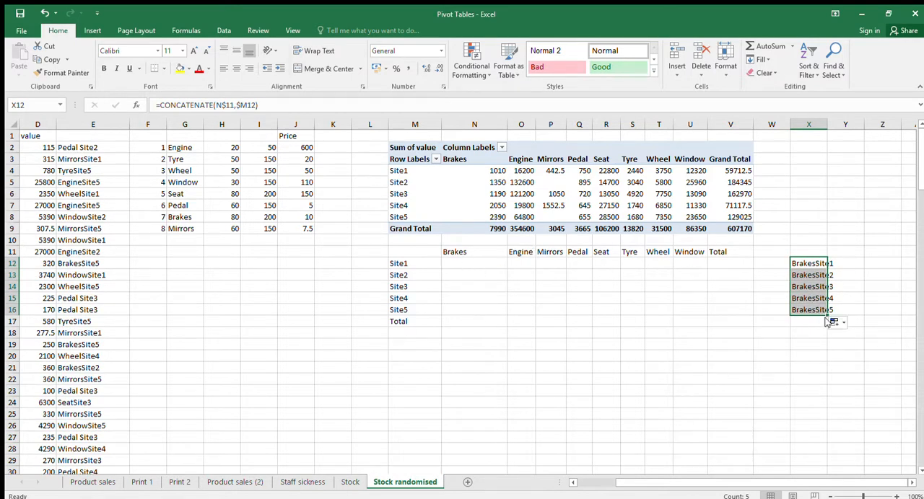
# Copy the concatenated keys in X12:X16 across through column AF
pyautogui.moveTo(827, 313)
pyautogui.mouseDown()
pyautogui.moveTo(917, 309)
pyautogui.moveTo(831, 310)
pyautogui.mouseUp()
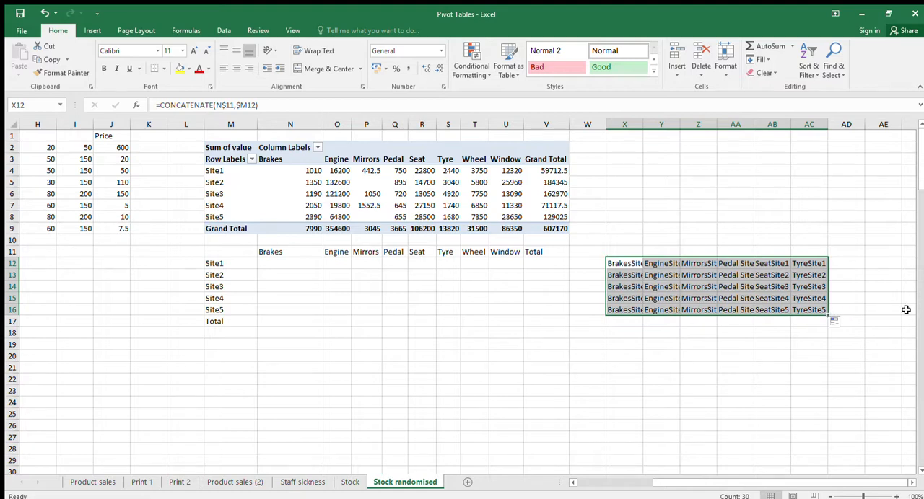
pyautogui.click(846, 310)
pyautogui.moveTo(809, 264); pyautogui.dragTo(617, 295)
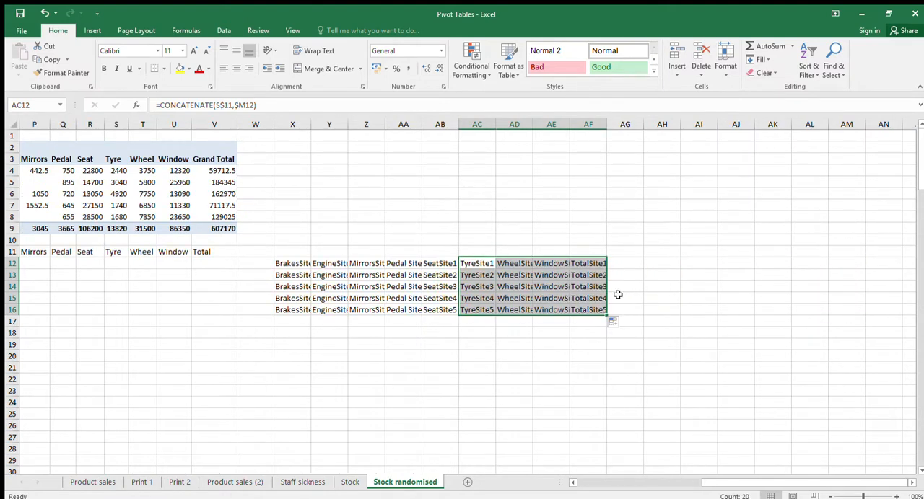
# Clear the unneeded Total keys from AF12:AF16
pyautogui.moveTo(588, 264); pyautogui.dragTo(592, 310)
pyautogui.press('Delete')
pyautogui.click(572, 274)
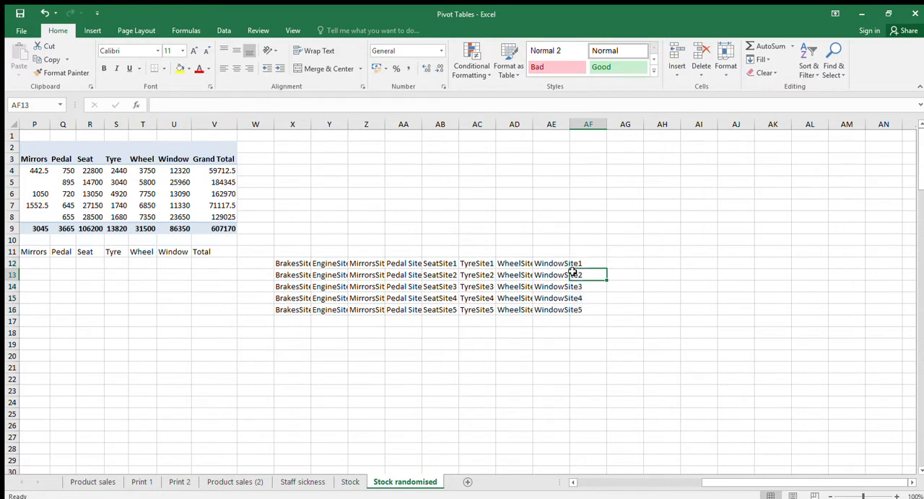
# Compare the key grid in X12:AE16 with the concatenated part-and-site keys in column E of the stock data
pyautogui.press('Left')
pyautogui.press('Left')
pyautogui.press('Left')
pyautogui.press('Left')
pyautogui.press('Left')
pyautogui.press('Left')
pyautogui.press('Left')
pyautogui.press('Left')
pyautogui.press('Left')
pyautogui.press('Left')
pyautogui.press('Left')
pyautogui.press('Left')
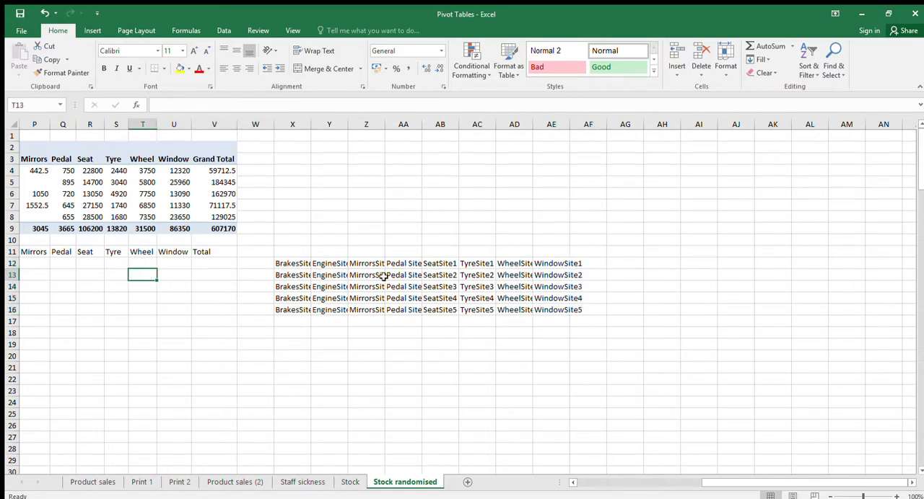
pyautogui.click(312, 265)
pyautogui.press('Left')
pyautogui.press('Left')
pyautogui.press('Left')
pyautogui.press('Left')
pyautogui.press('Left')
pyautogui.press('Left')
pyautogui.press('Left')
pyautogui.press('Left')
pyautogui.press('Left')
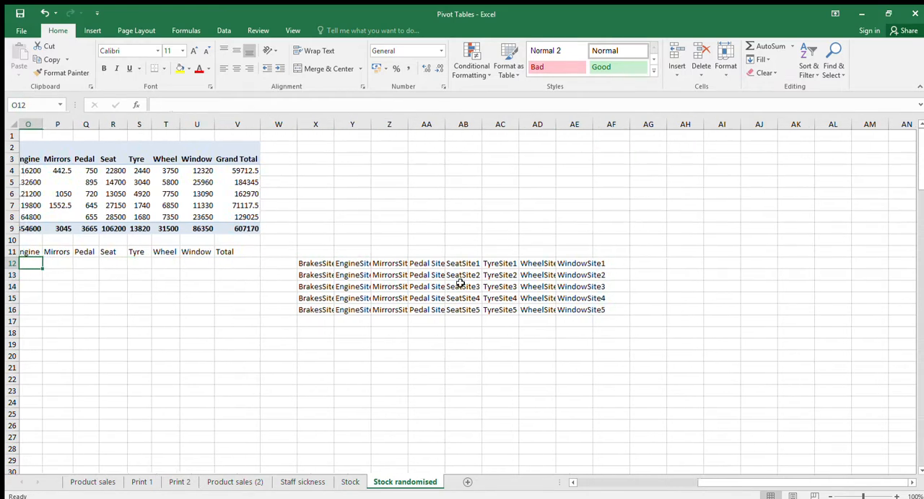
pyautogui.press('Left')
pyautogui.moveTo(428, 274); pyautogui.dragTo(642, 291)
pyautogui.press('Left')
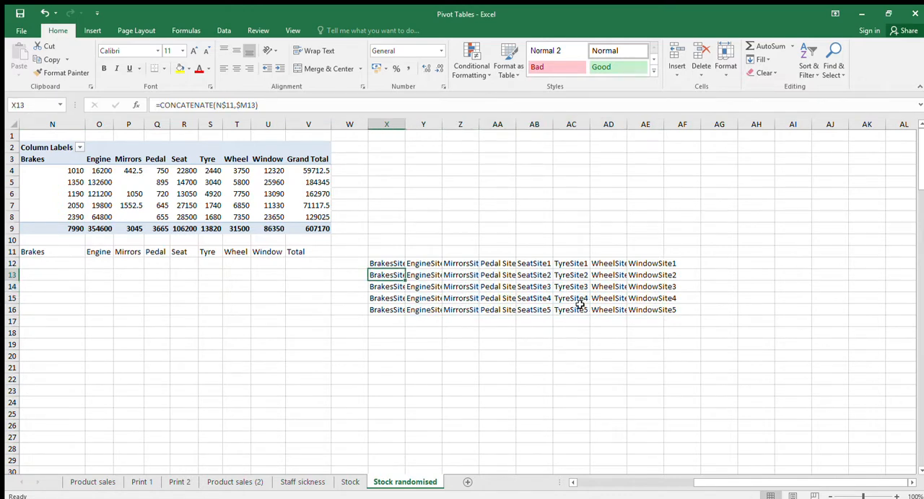
pyautogui.press('Home')
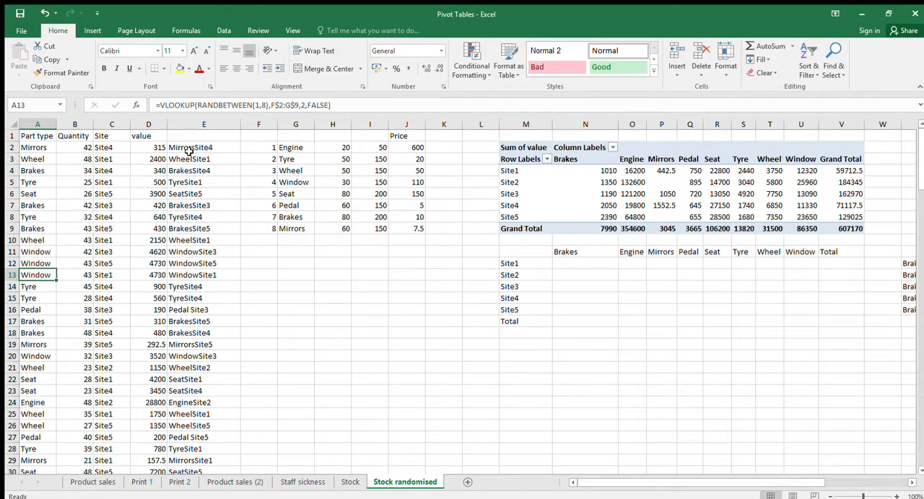
pyautogui.click(189, 149)
pyautogui.click(183, 183)
pyautogui.click(187, 158)
pyautogui.click(187, 181)
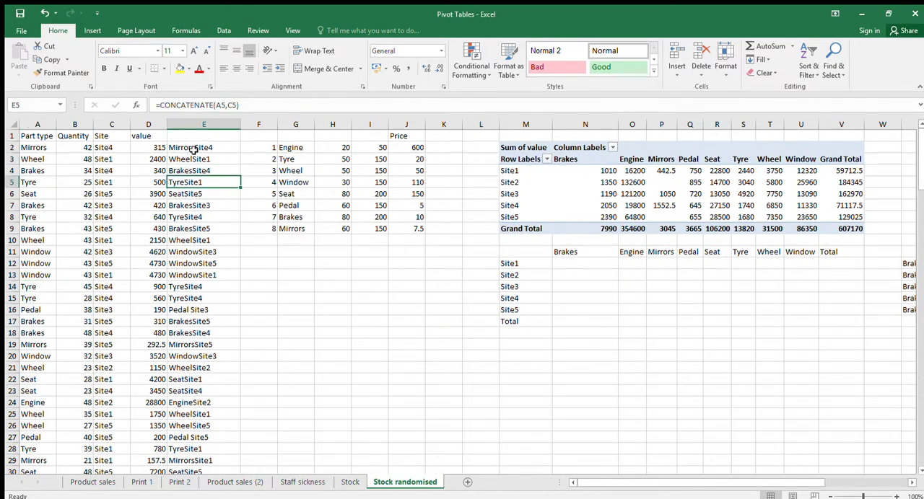
# Widen columns X to AE together so the concatenated keys fit in their cells
pyautogui.click(563, 287)
pyautogui.press('Right')
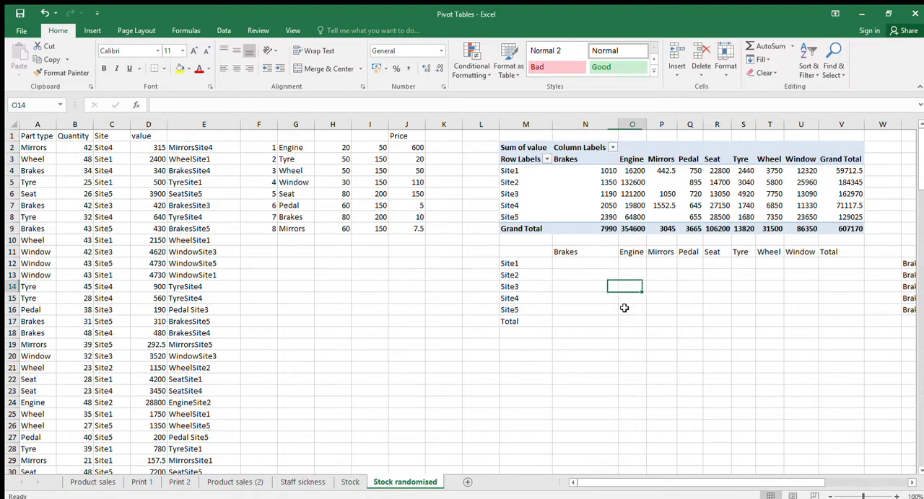
pyautogui.press('Right')
pyautogui.press('Right')
pyautogui.press('Right')
pyautogui.press('Right')
pyautogui.press('Right')
pyautogui.press('Right')
pyautogui.press('Right')
pyautogui.press('Right')
pyautogui.press('Right')
pyautogui.press('Right')
pyautogui.press('Right')
pyautogui.press('Right')
pyautogui.press('Right')
pyautogui.press('Right')
pyautogui.press('Right')
pyautogui.press('Right')
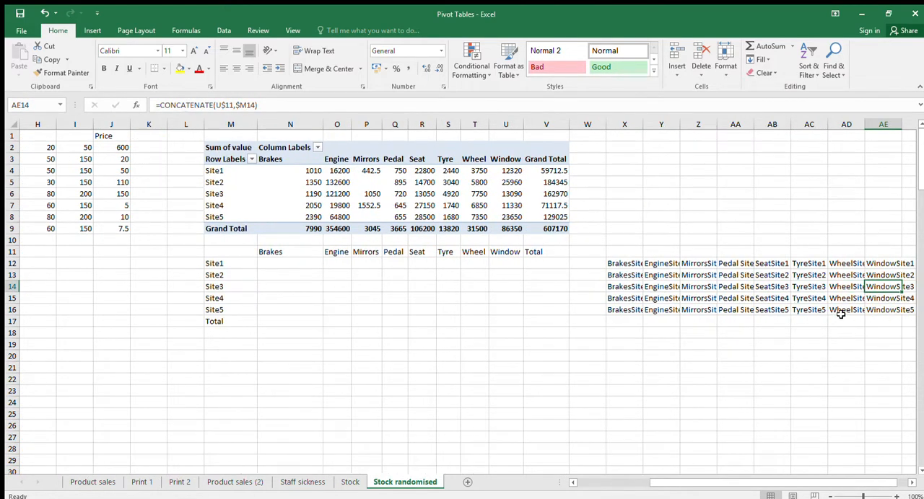
pyautogui.press('Right')
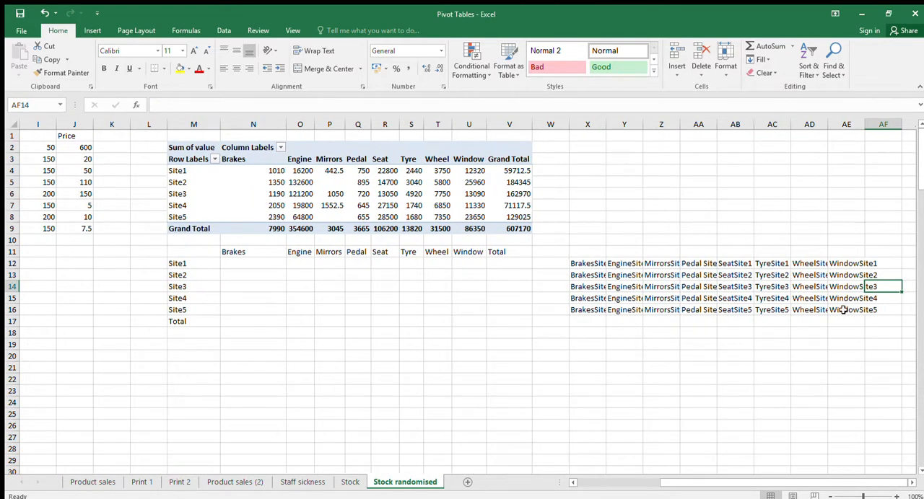
pyautogui.click(659, 299)
pyautogui.moveTo(588, 124); pyautogui.dragTo(846, 125)
pyautogui.moveTo(609, 127); pyautogui.dragTo(640, 128)
# Start a SUMIF formula in N12 with column E as the range and the Brakes Site1 key in X12 as the criterion
pyautogui.click(262, 270)
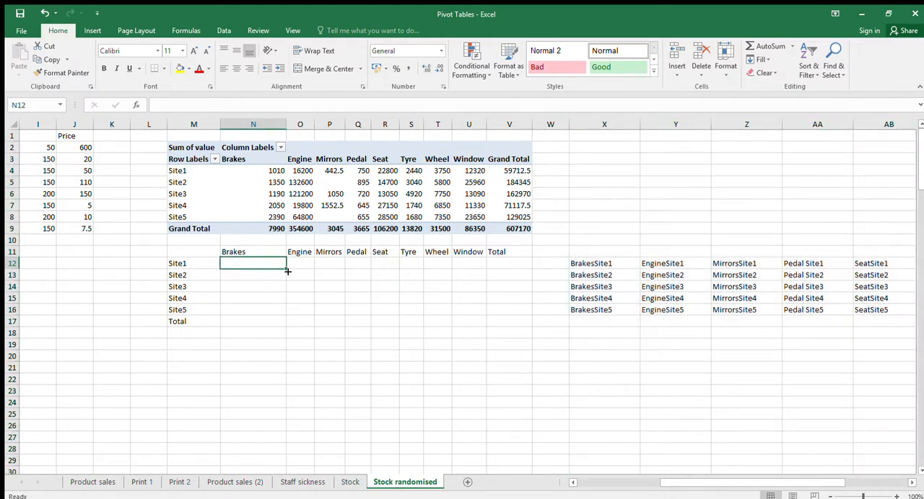
pyautogui.hscroll(-3, 320, 270)
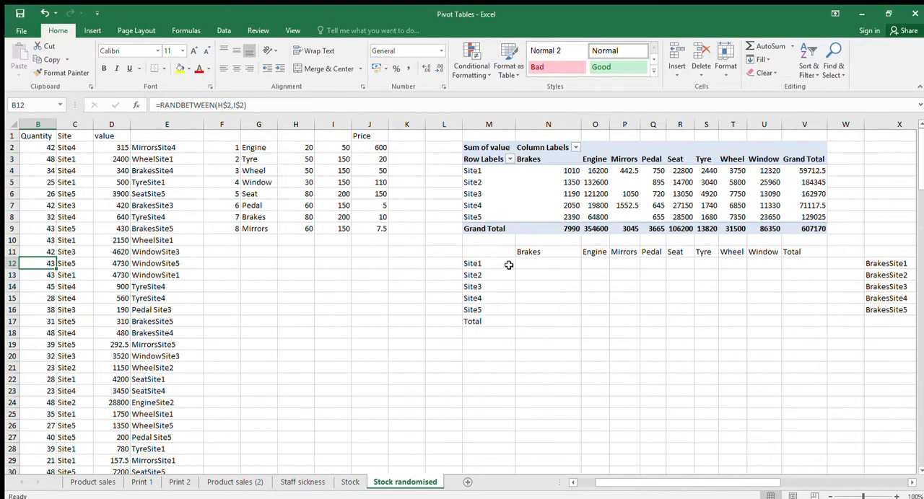
pyautogui.write('=s')
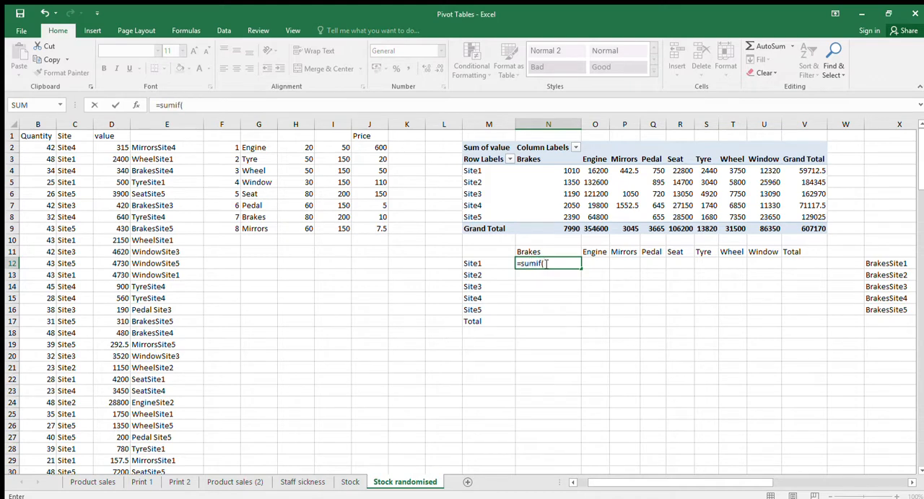
pyautogui.write('umif(')
pyautogui.click(177, 129)
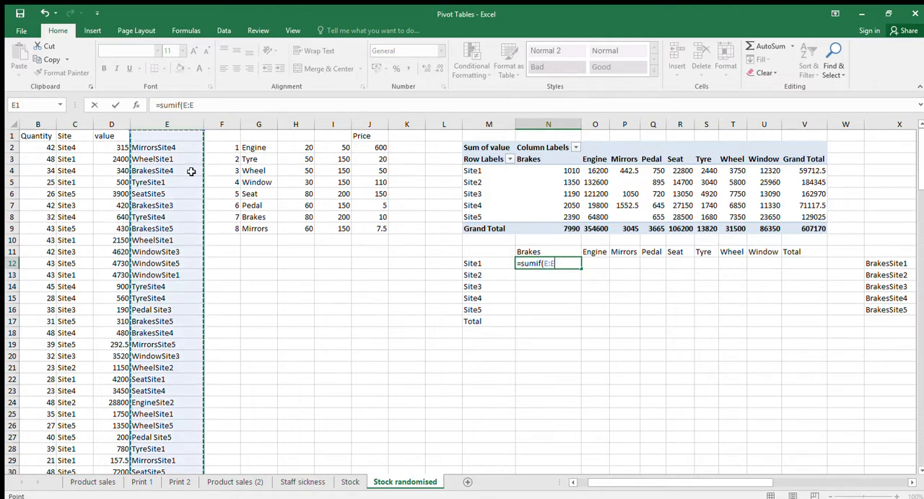
pyautogui.write(',')
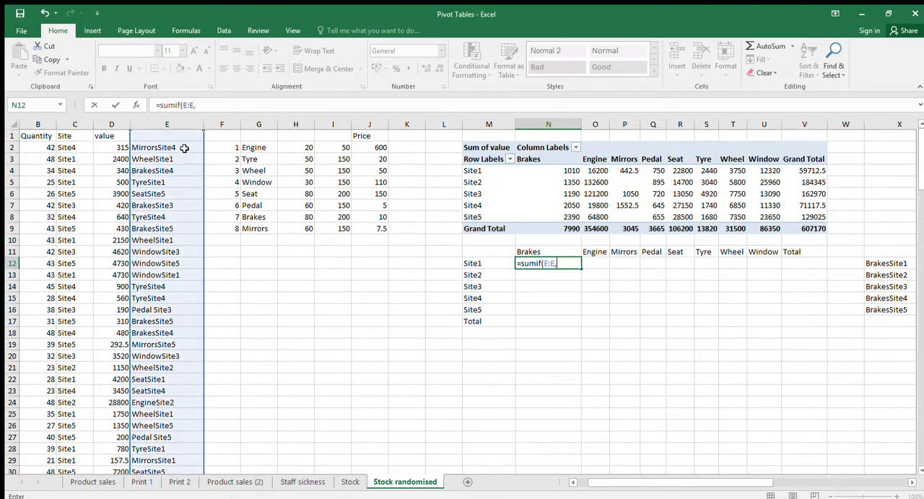
pyautogui.click(694, 260)
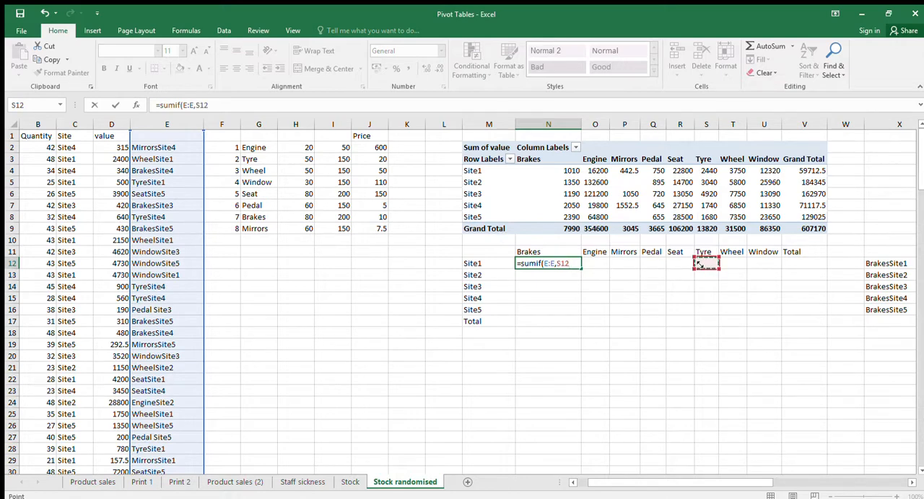
pyautogui.press('Right')
pyautogui.press('Right')
pyautogui.press('Right')
pyautogui.press('Right')
pyautogui.press('Right')
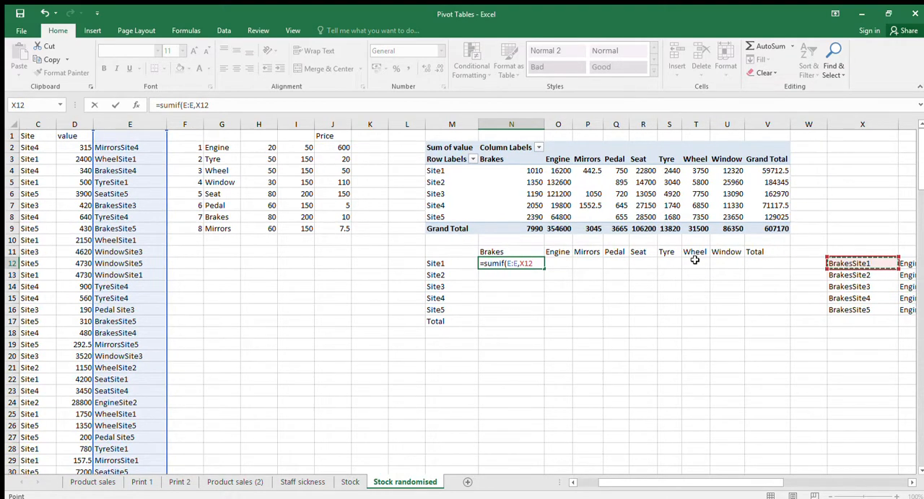
# Complete the SUMIF formula in N12 with Quantity column B as the sum range and fill it across N12:U16
pyautogui.write(',')
pyautogui.click(259, 234)
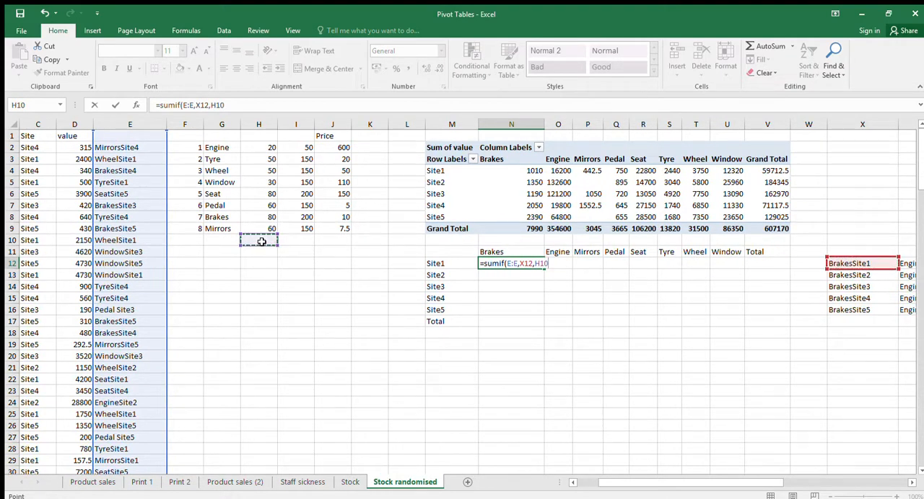
pyautogui.press('Down')
pyautogui.press('Down')
pyautogui.press('Left')
pyautogui.press('Left')
pyautogui.press('Left')
pyautogui.press('Left')
pyautogui.press('Left')
pyautogui.press('Left')
pyautogui.press('Left')
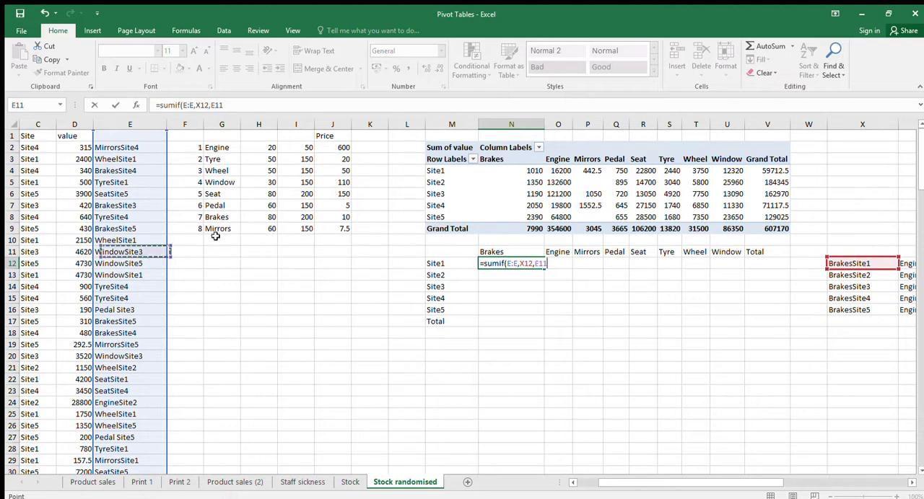
pyautogui.click(78, 124)
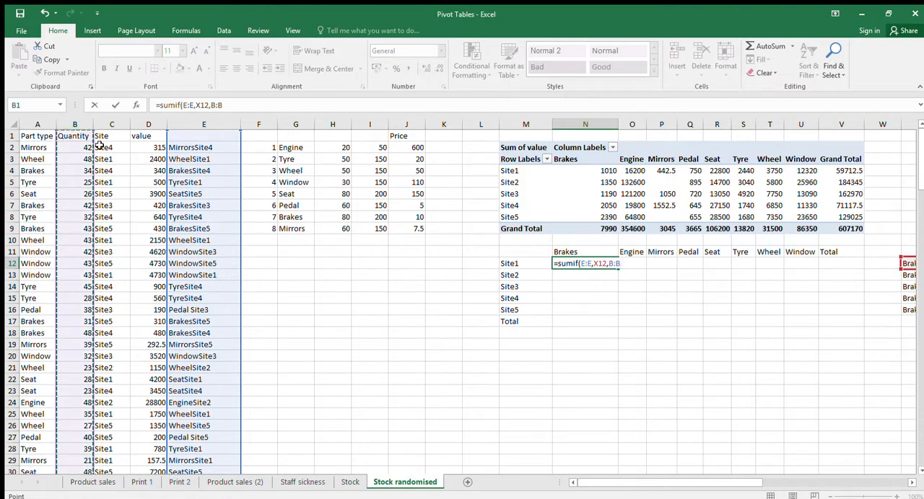
pyautogui.click(203, 107)
pyautogui.press('Return')
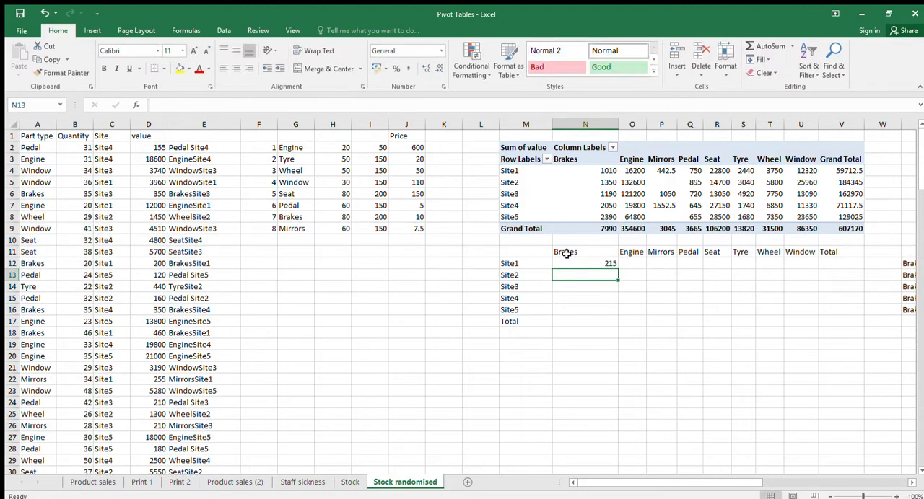
pyautogui.click(605, 263)
pyautogui.moveTo(619, 269); pyautogui.dragTo(815, 317)
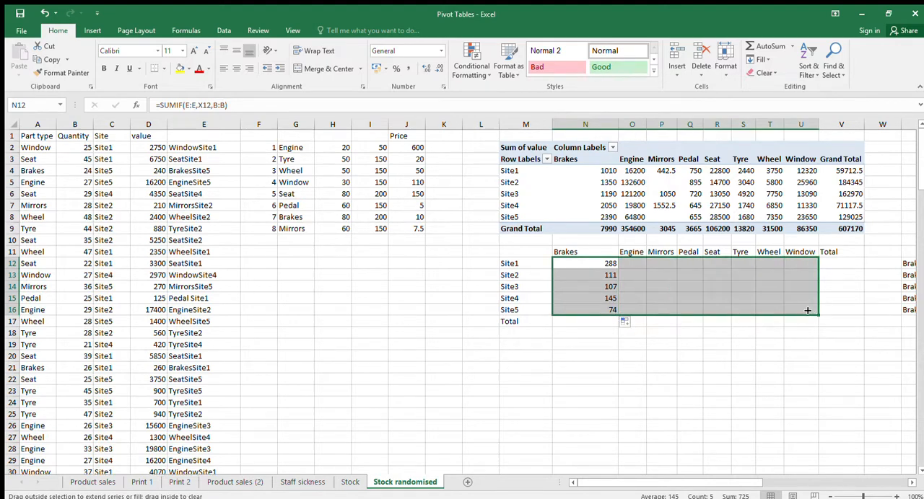
# Make the SUMIF column references absolute as $E:$E and $B:$B in N12, and refill the formula across N12:U16
pyautogui.click(605, 265)
pyautogui.click(192, 105)
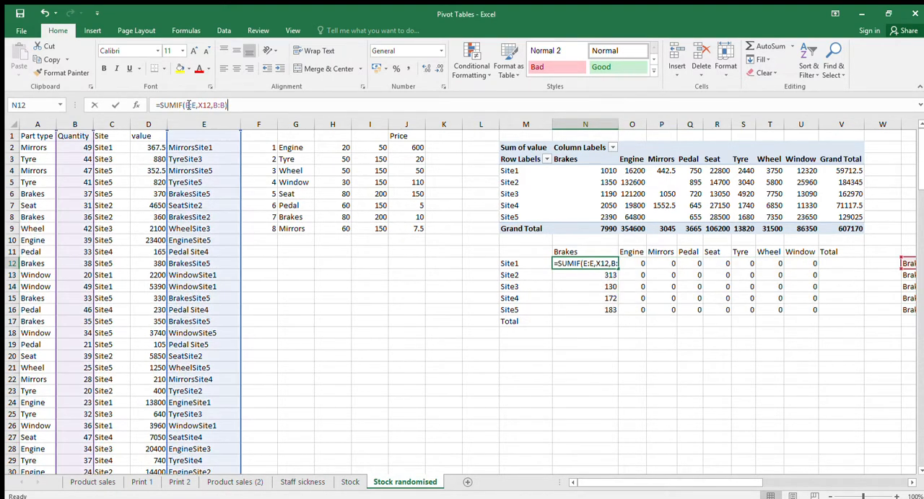
pyautogui.click(186, 105)
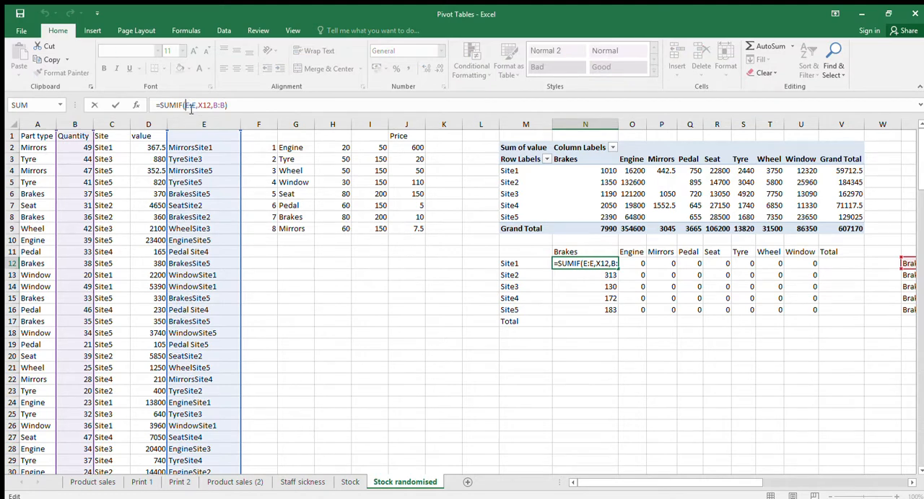
pyautogui.write('$')
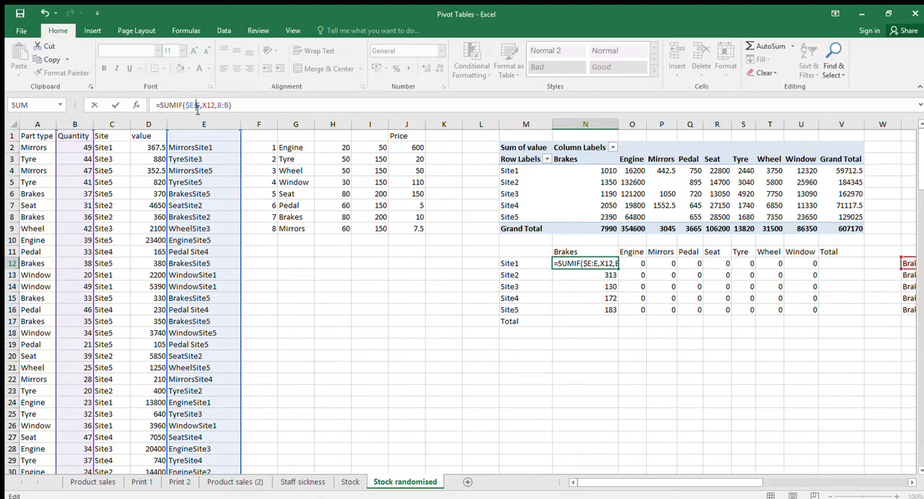
pyautogui.click(196, 106)
pyautogui.write('$')
pyautogui.write('$')
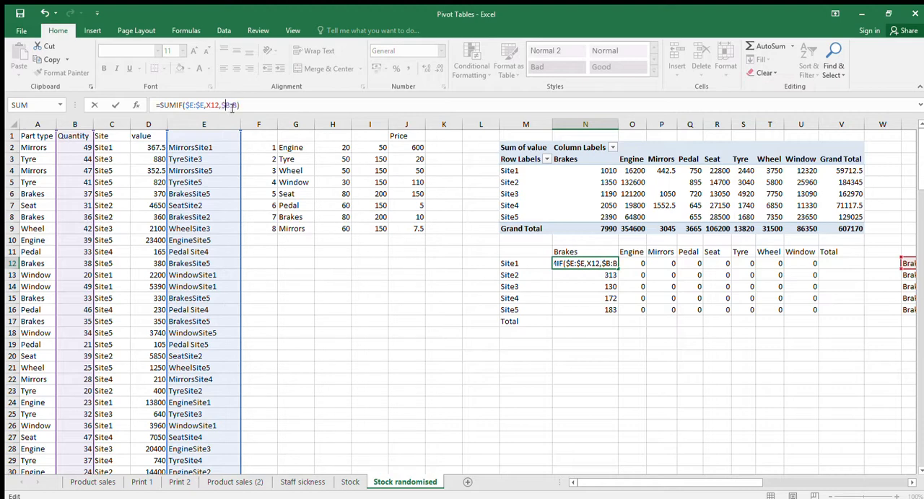
pyautogui.write('$')
pyautogui.press('Return')
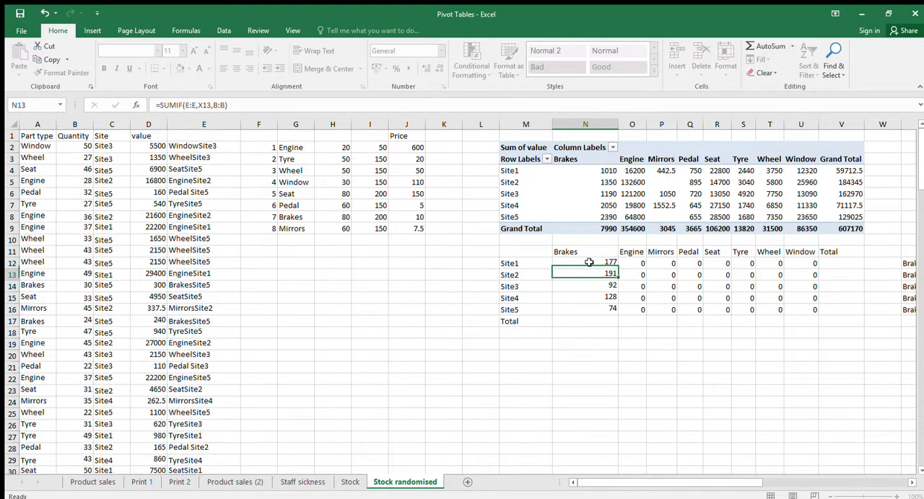
pyautogui.click(605, 264)
pyautogui.moveTo(615, 270); pyautogui.dragTo(819, 312)
# Sum N12:U12 in the Total cell V12 and fill the formula down to V17
pyautogui.click(833, 262)
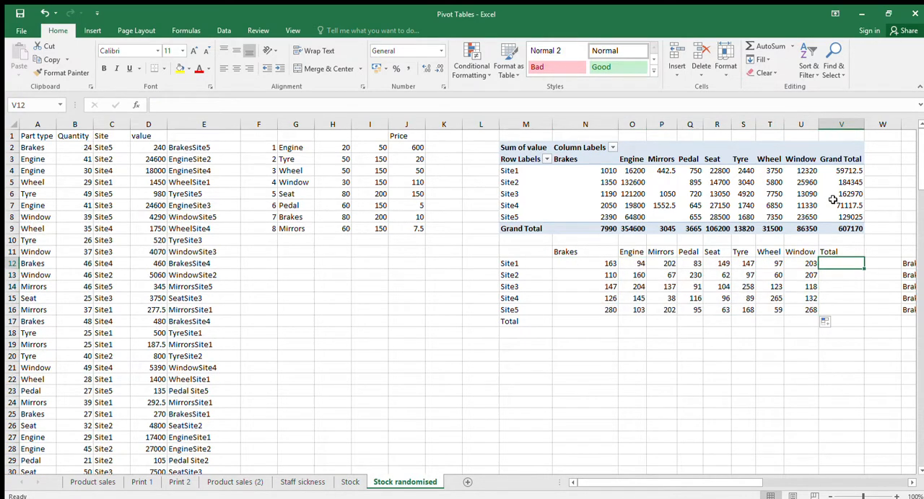
pyautogui.click(751, 47)
pyautogui.press('Return')
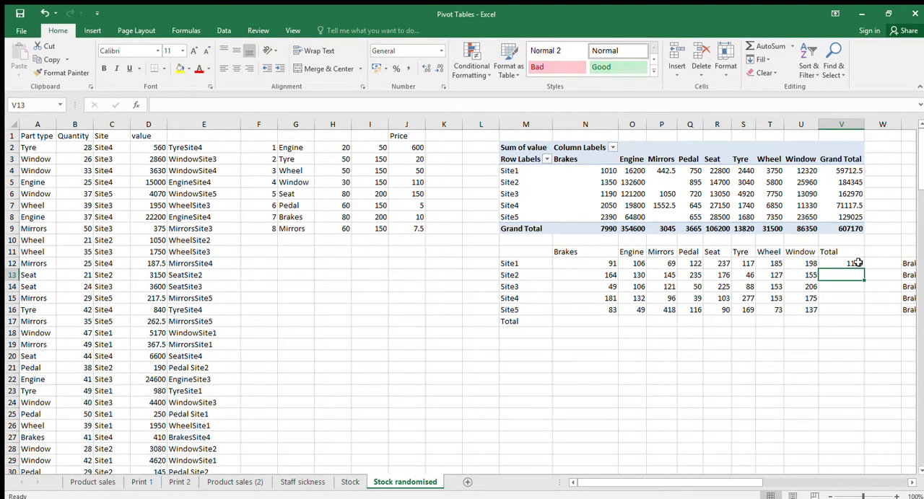
pyautogui.click(852, 264)
pyautogui.moveTo(864, 269); pyautogui.dragTo(829, 329)
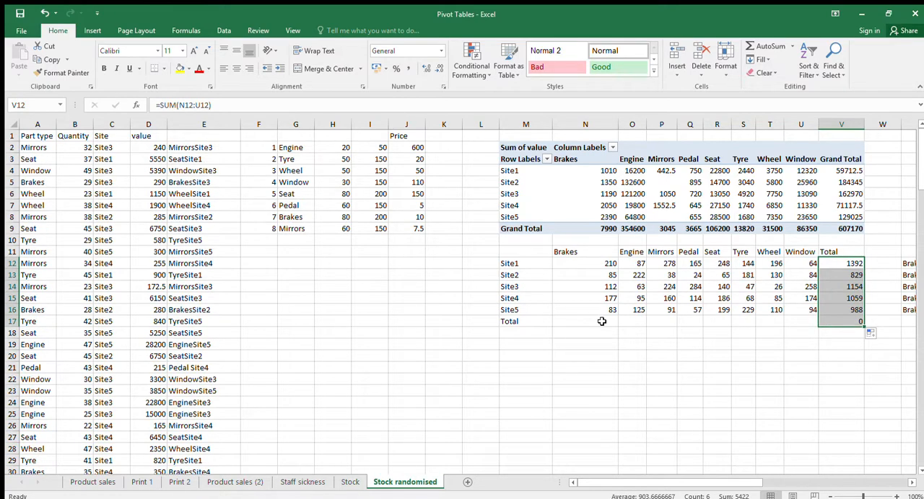
# Sum N12:N16 in the Total row cell N17 and fill the formula across to U17
pyautogui.click(602, 320)
pyautogui.click(750, 47)
pyautogui.press('Return')
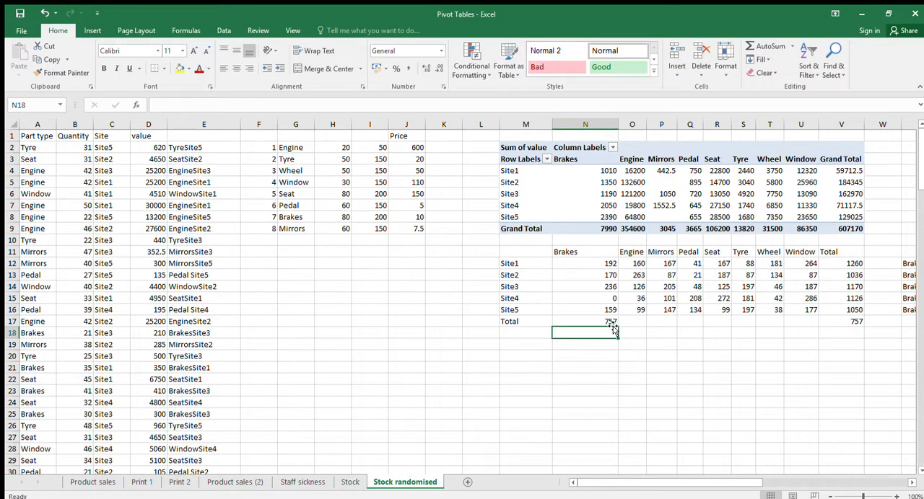
pyautogui.click(611, 322)
pyautogui.moveTo(619, 327); pyautogui.dragTo(815, 327)
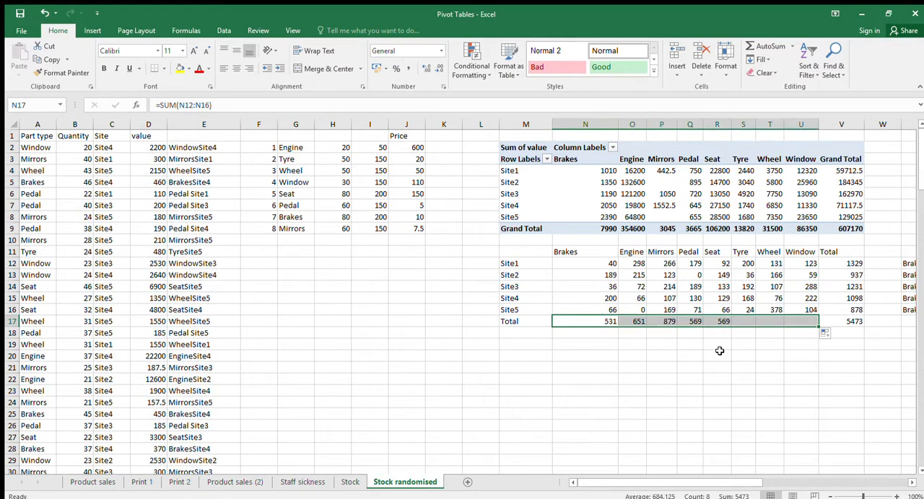
pyautogui.click(716, 354)
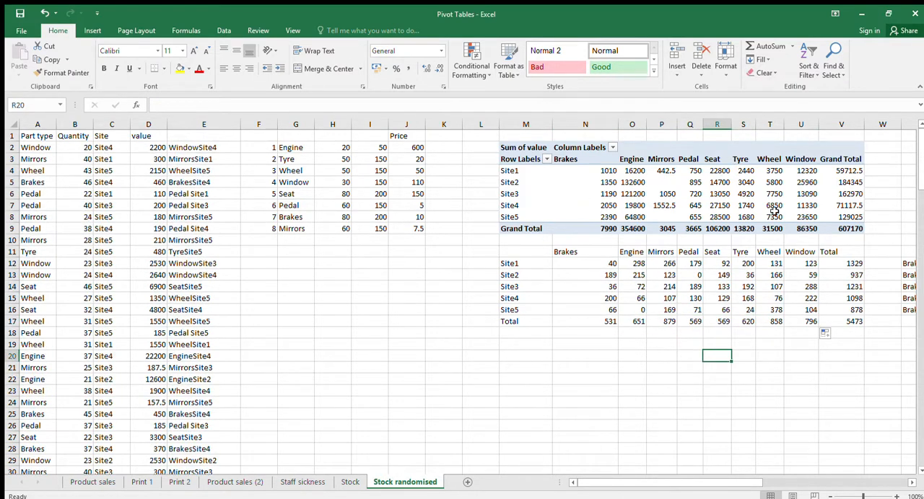
# Check the copied SUMIF formulas along the Site2 row of the summary table
pyautogui.click(618, 275)
pyautogui.click(658, 274)
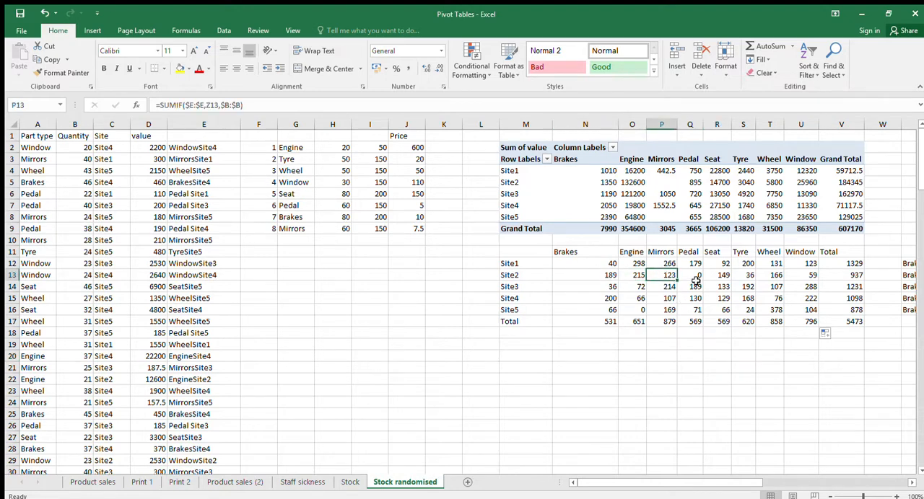
pyautogui.press('Right')
pyautogui.press('Right')
pyautogui.press('Right')
pyautogui.press('Right')
pyautogui.press('Right')
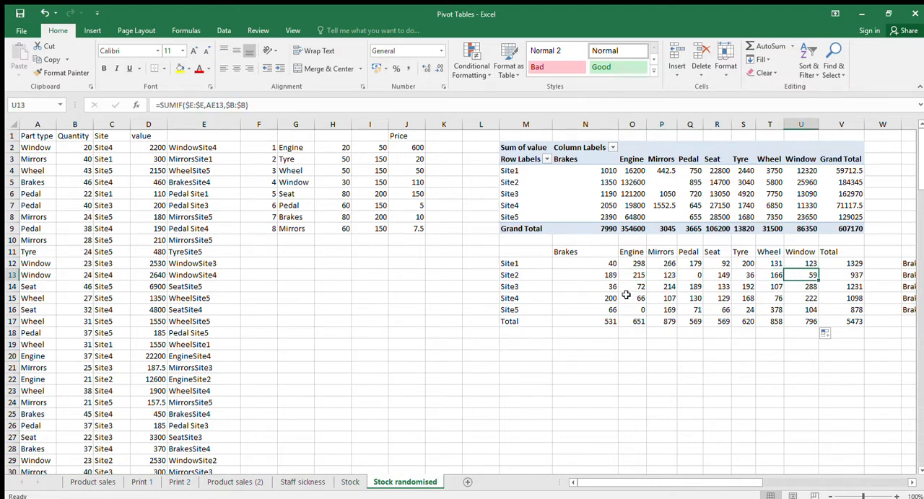
# Recalculate the sheet repeatedly to compare how the SUMIF summary and the PivotTable respond to new random data
pyautogui.press('F9')
pyautogui.press('F9')
pyautogui.press('F9')
pyautogui.press('F9')
pyautogui.press('F9')
pyautogui.press('F9')
pyautogui.press('F9')
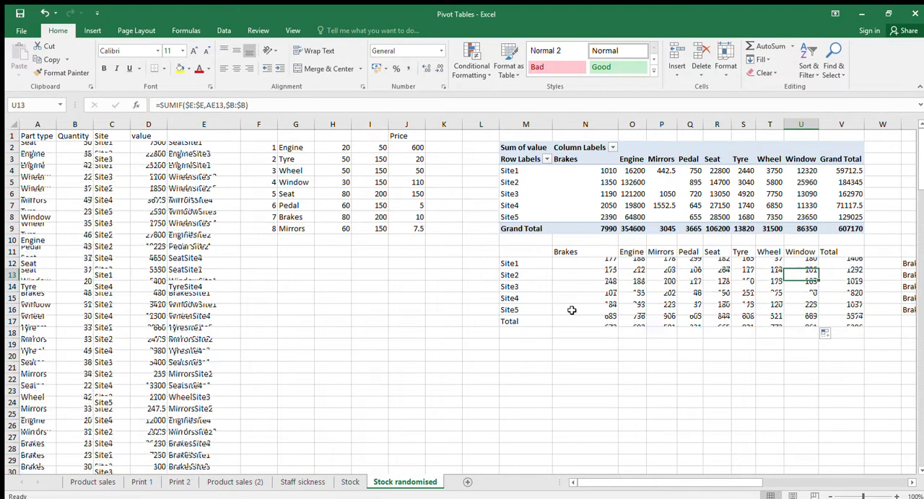
pyautogui.press('F9')
pyautogui.press('F9')
pyautogui.press('F9')
pyautogui.press('F9')
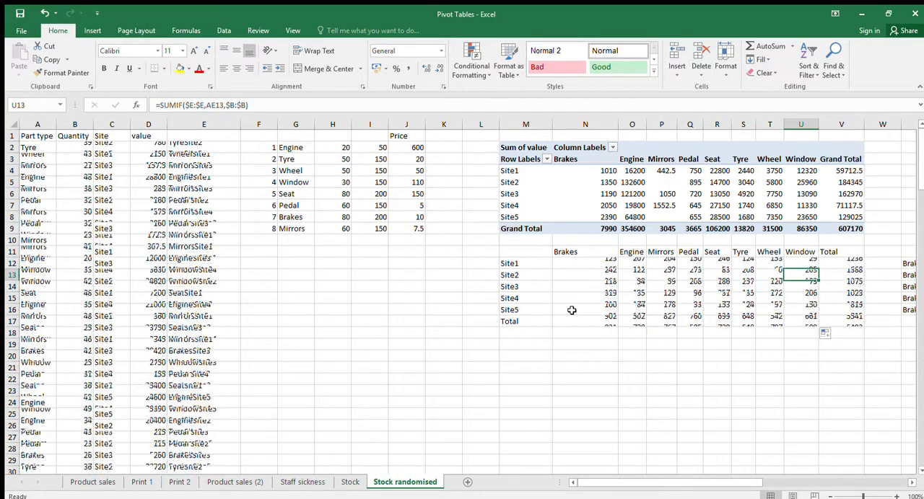
pyautogui.press('F9')
pyautogui.press('F9')
pyautogui.press('F9')
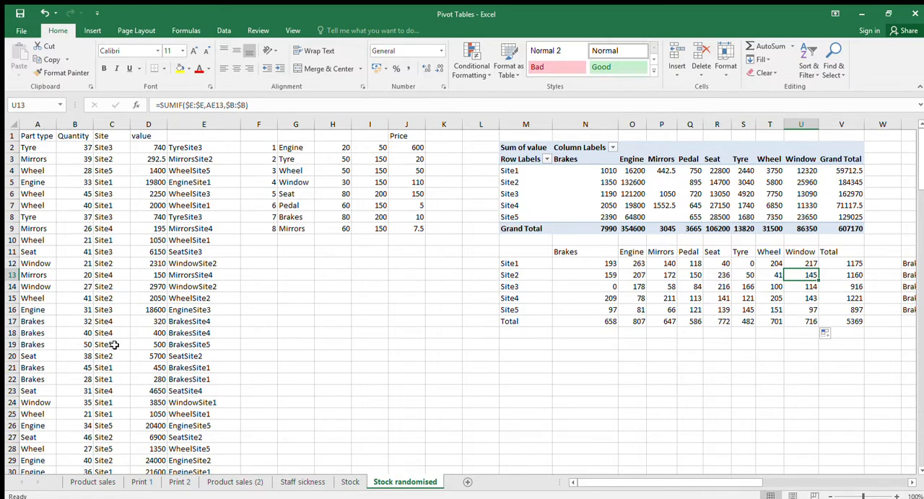
pyautogui.press('F9')
pyautogui.press('F9')
pyautogui.press('F9')
pyautogui.press('F9')
pyautogui.press('F9')
pyautogui.press('F9')
pyautogui.press('F9')
pyautogui.press('F9')
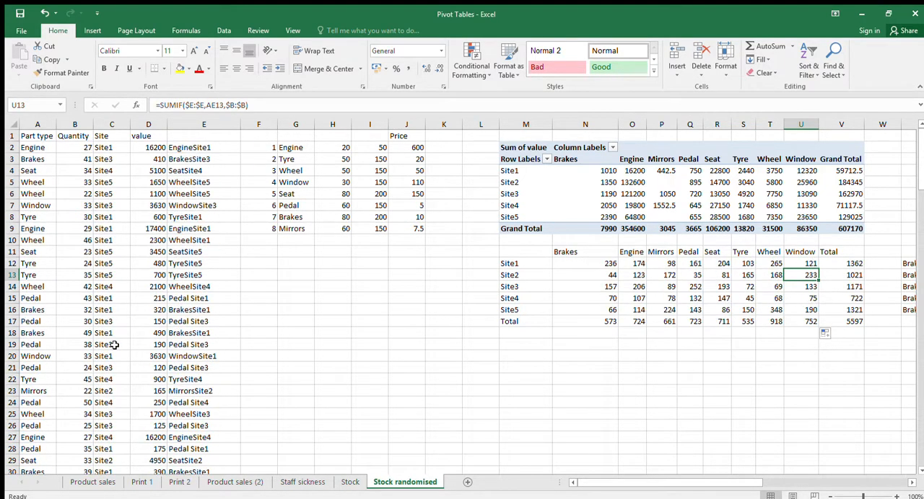
pyautogui.press('F9')
pyautogui.press('F9')
pyautogui.press('F9')
pyautogui.press('F9')
pyautogui.press('F9')
pyautogui.press('F9')
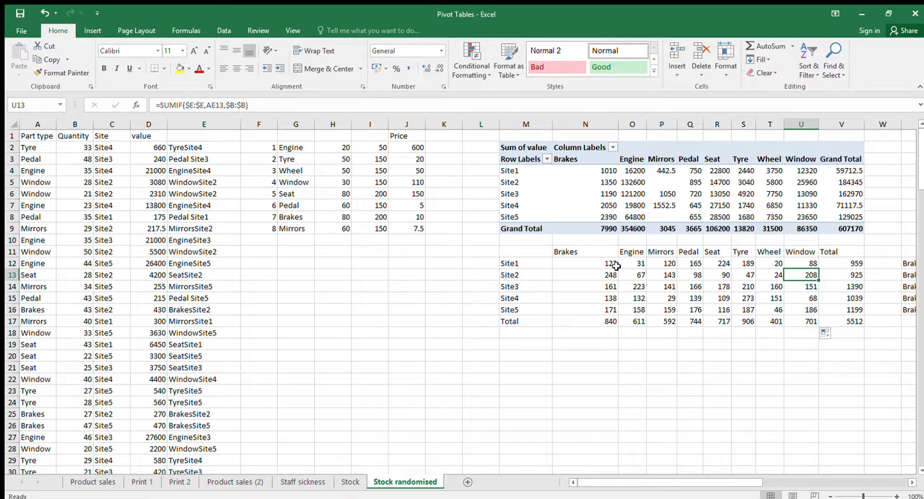
pyautogui.press('F9')
pyautogui.press('F9')
pyautogui.press('F9')
pyautogui.press('F9')
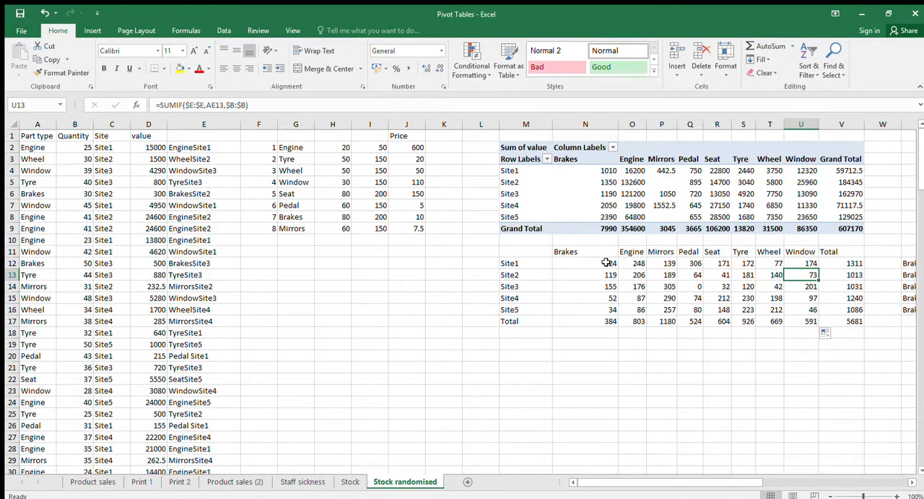
# Right-align the summary cells N11:V17 and set columns N to V to one equal, wider width
pyautogui.moveTo(592, 253); pyautogui.dragTo(855, 322)
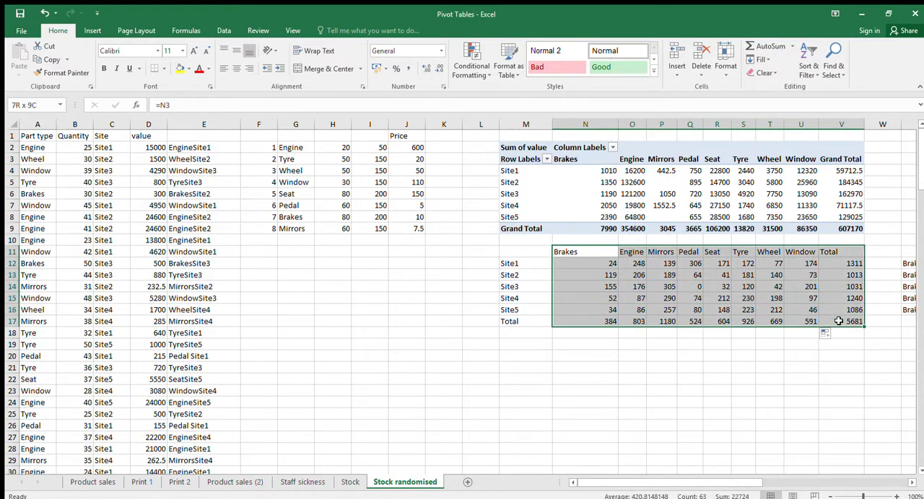
pyautogui.click(249, 68)
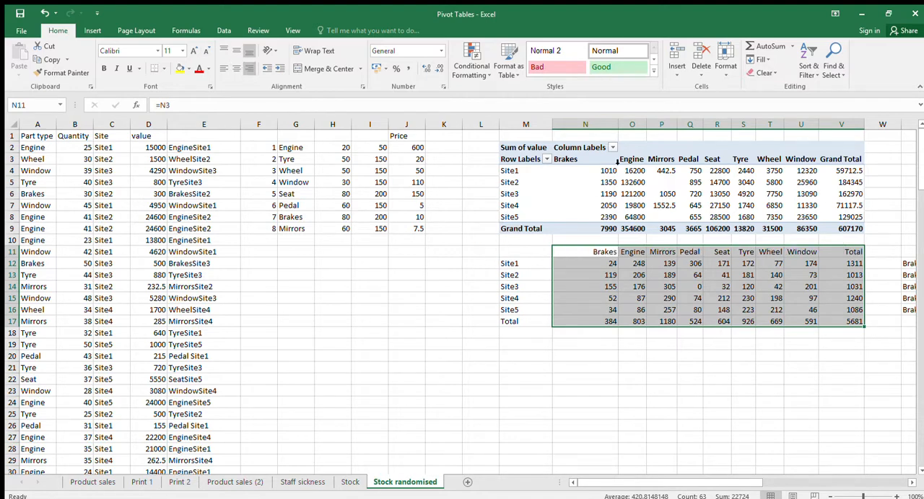
pyautogui.moveTo(617, 126); pyautogui.dragTo(805, 124)
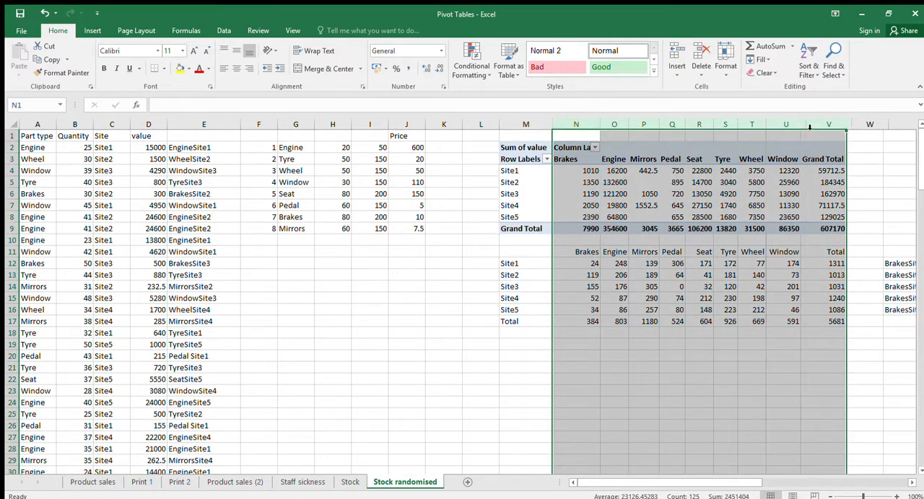
pyautogui.click(743, 378)
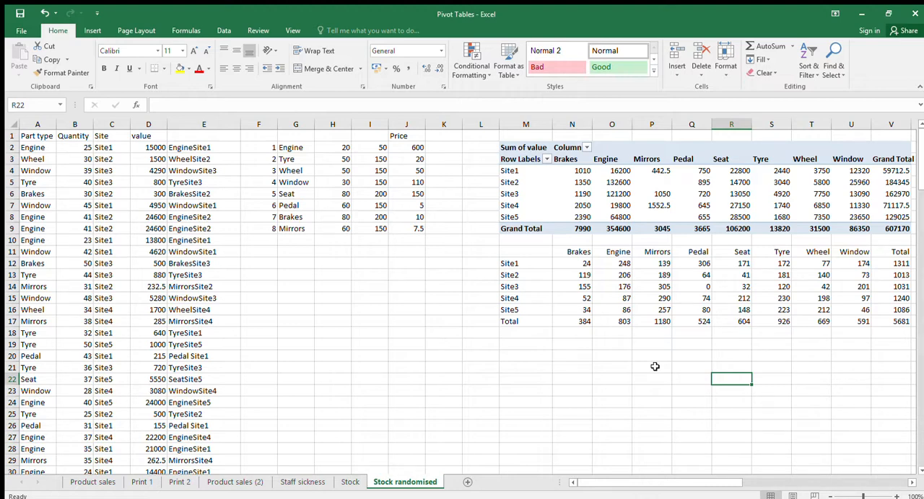
# Compare cells of the SUMIF summary with the corresponding site and part values in the PivotTable above
pyautogui.click(628, 287)
pyautogui.click(571, 264)
pyautogui.click(684, 254)
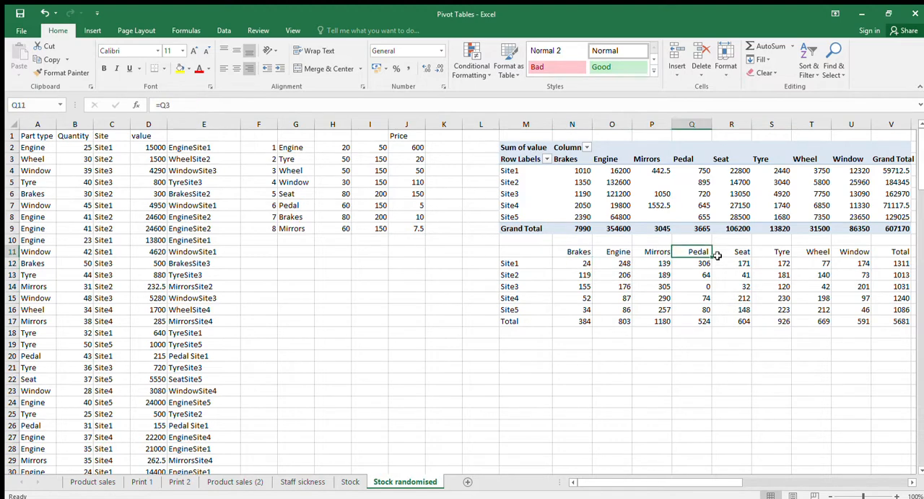
pyautogui.click(736, 264)
pyautogui.click(693, 299)
pyautogui.click(624, 298)
pyautogui.click(574, 183)
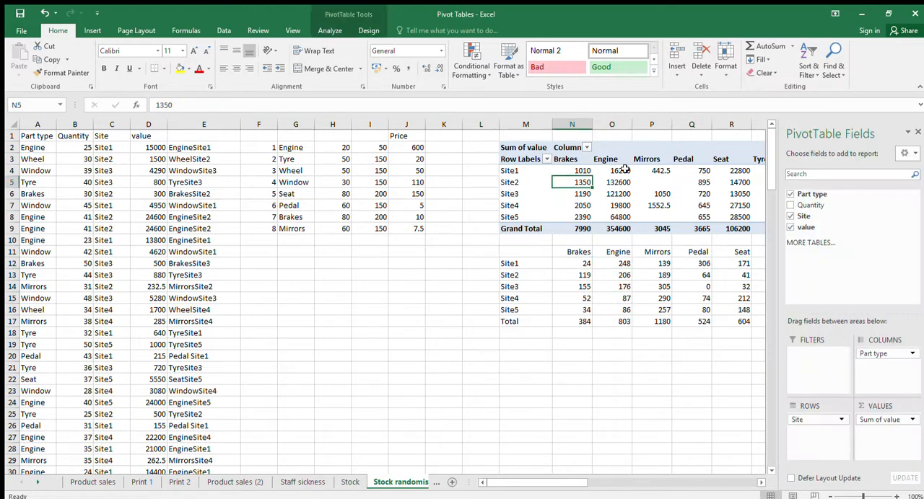
pyautogui.click(642, 182)
pyautogui.click(618, 193)
pyautogui.click(674, 194)
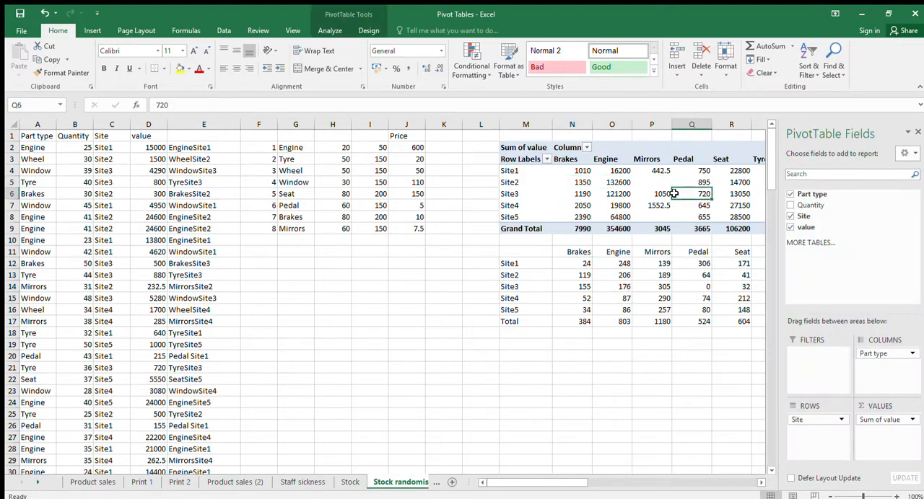
pyautogui.click(588, 204)
pyautogui.click(585, 185)
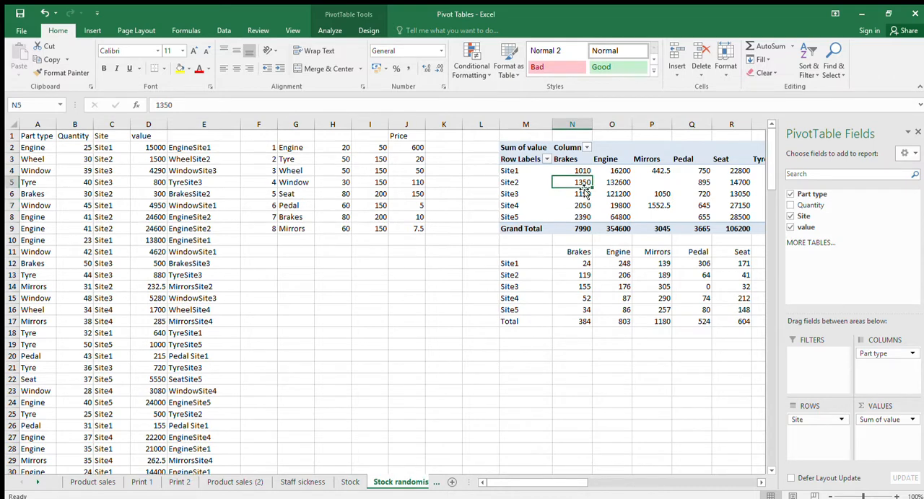
pyautogui.click(469, 287)
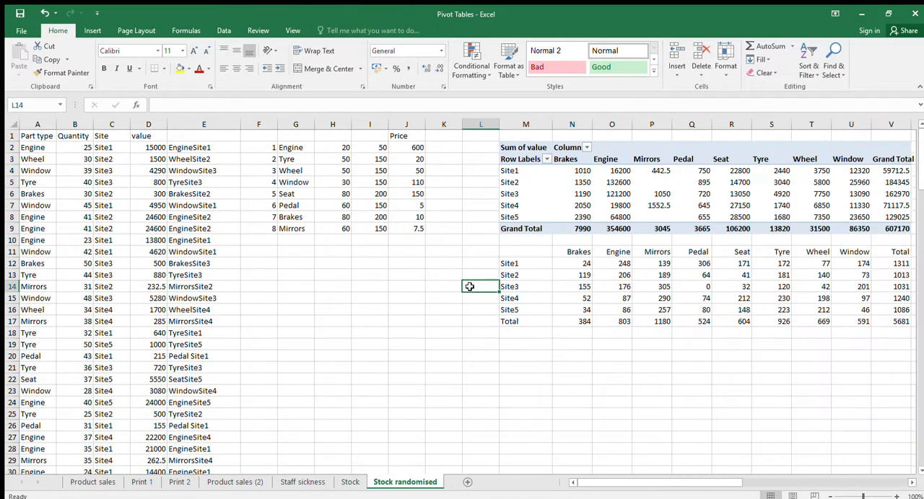
# Clear the contents of row 22 in the stock data
pyautogui.click(12, 381)
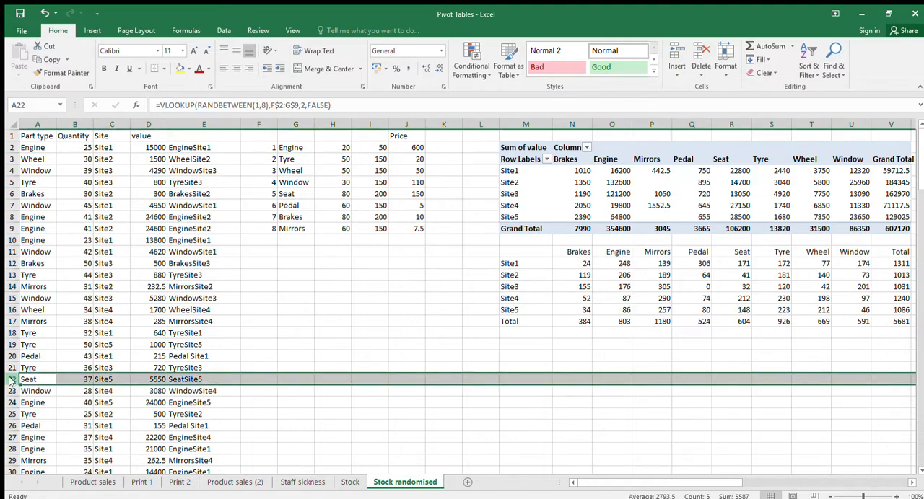
pyautogui.press('Delete')
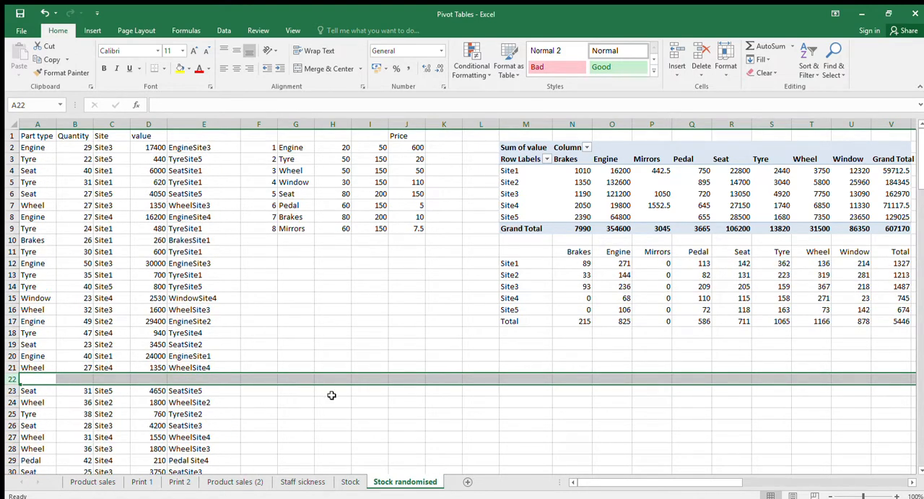
# Copy columns A to E of the stock data and paste them in place as values
pyautogui.moveTo(44, 126); pyautogui.dragTo(168, 124)
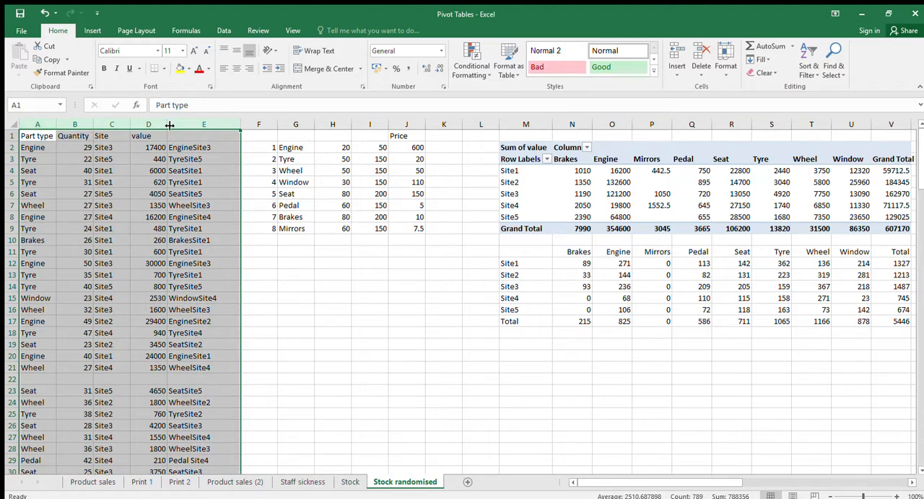
pyautogui.hotkey('ctrl', 'c')
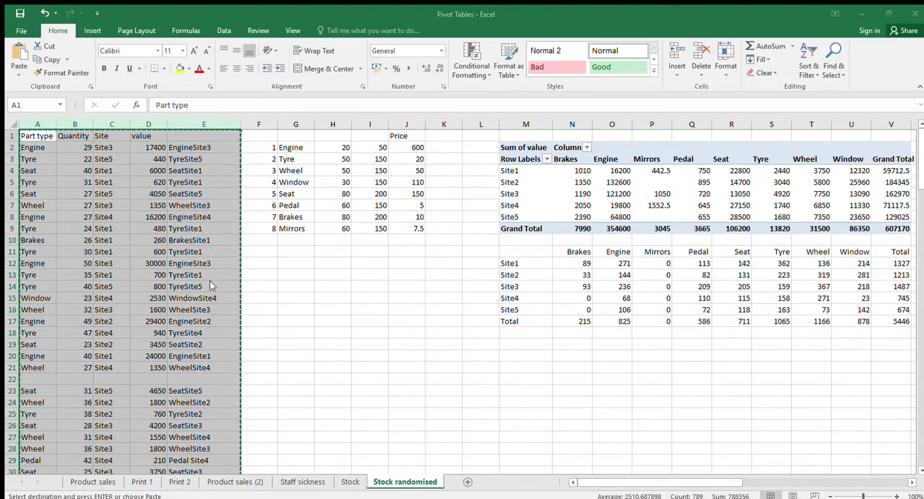
pyautogui.hotkey('ctrl', 'v')
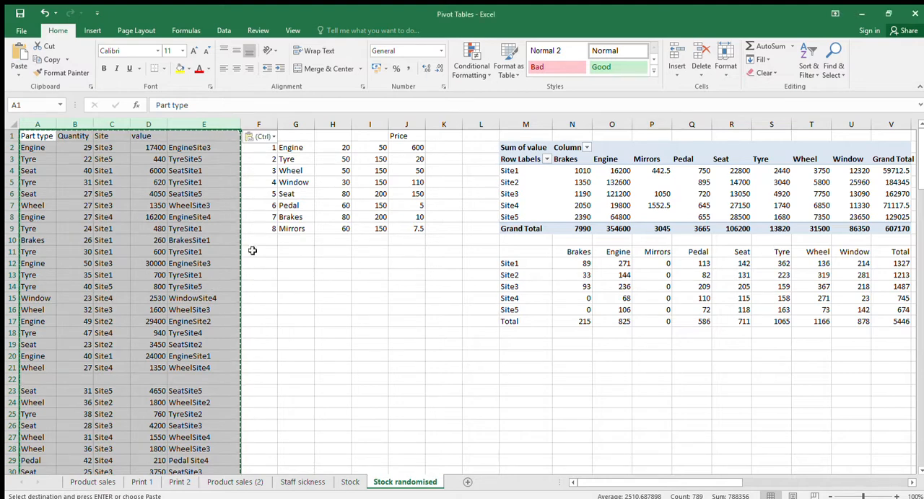
pyautogui.click(47, 386)
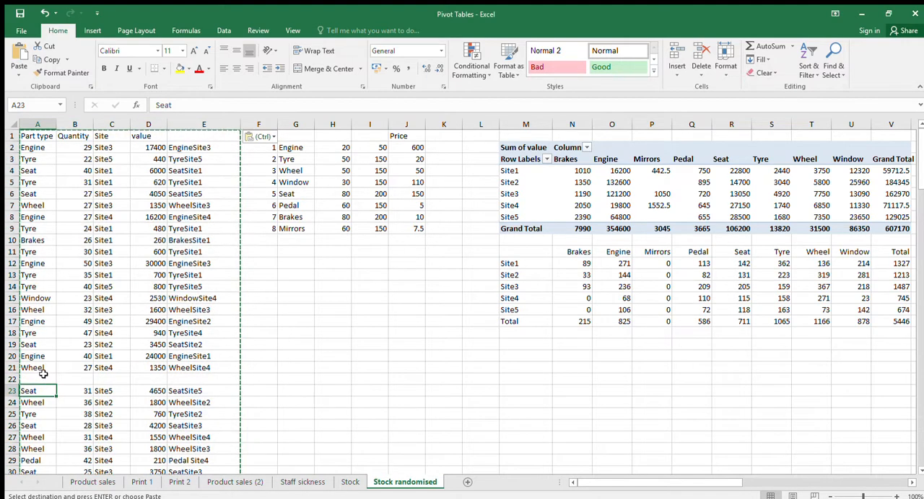
# Copy the Wheel record in A21:E21 into the blank row 22
pyautogui.moveTo(36, 368); pyautogui.dragTo(168, 369)
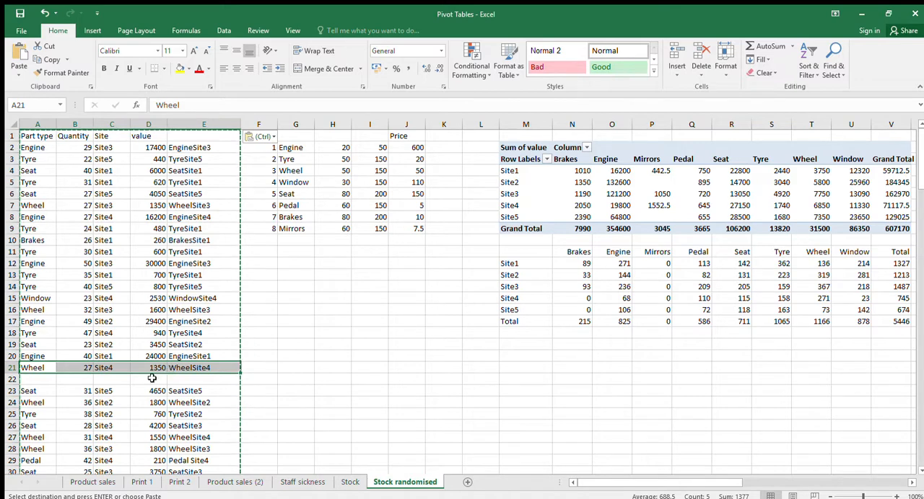
pyautogui.hotkey('ctrl', 'c')
pyautogui.click(45, 381)
pyautogui.hotkey('ctrl', 'v')
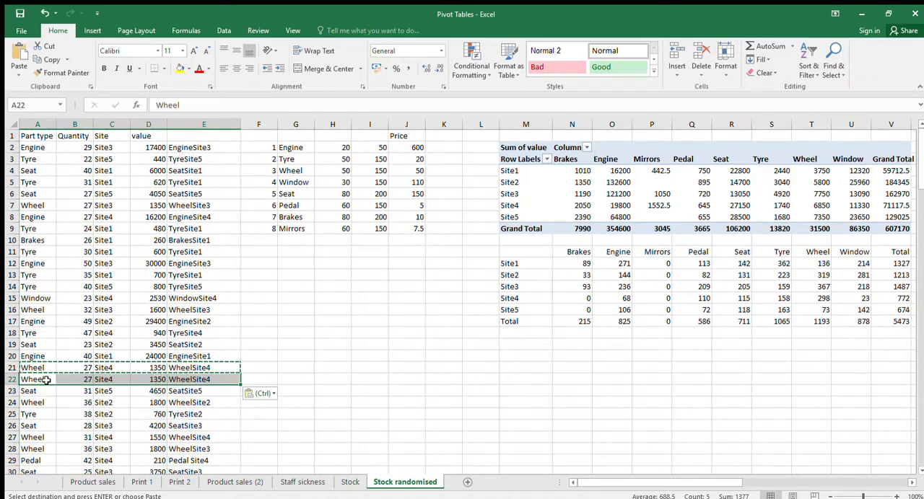
pyautogui.click(430, 364)
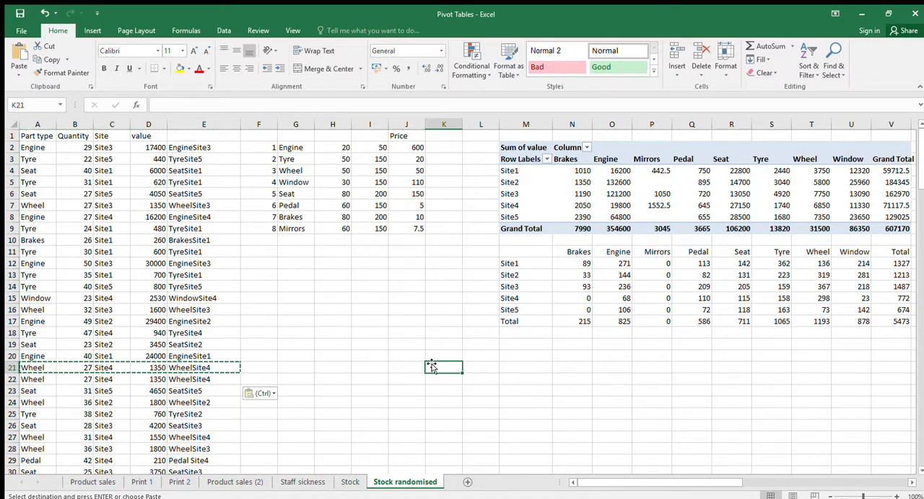
# Undo and redo the row 22 paste repeatedly to check its effect on the Site4 Wheel cell in the SUMIF summary
pyautogui.click(44, 13)
pyautogui.click(821, 303)
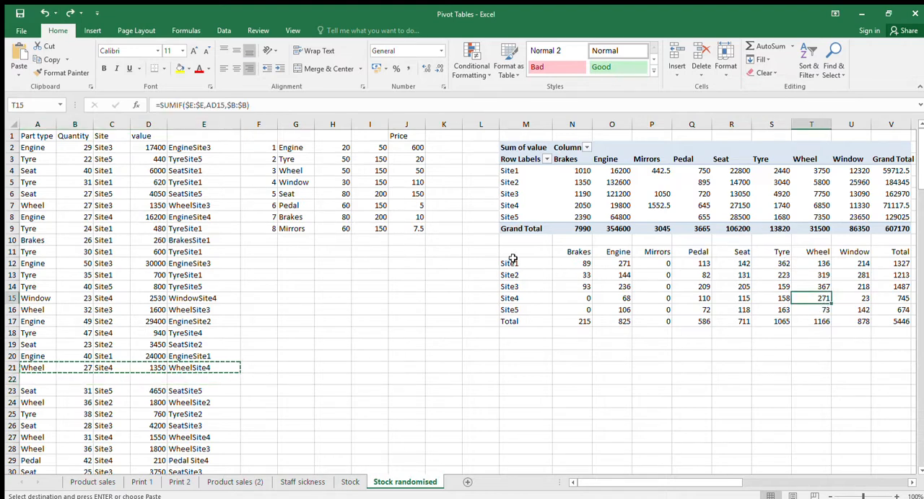
pyautogui.click(70, 13)
pyautogui.click(45, 13)
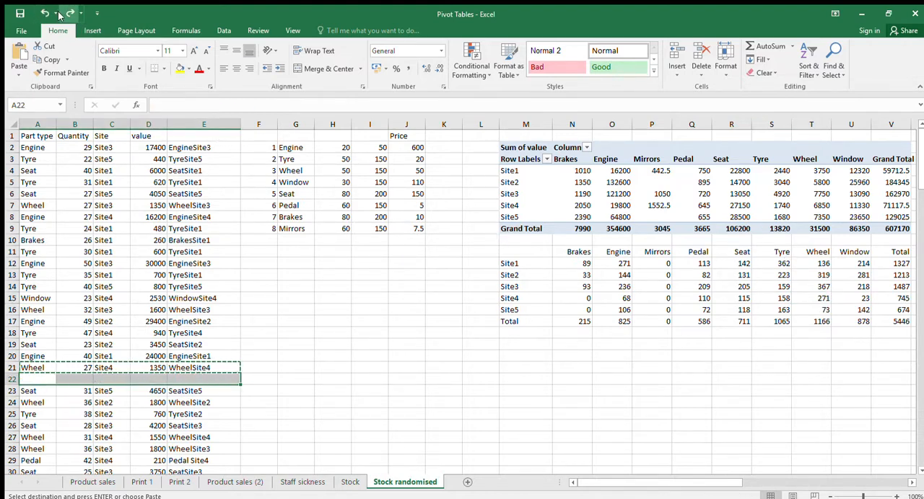
pyautogui.click(66, 13)
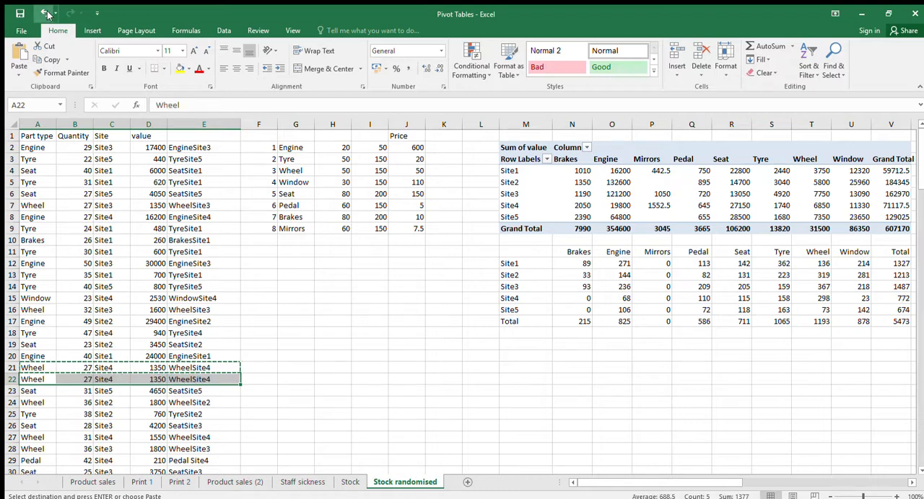
pyautogui.click(45, 13)
pyautogui.click(67, 13)
pyautogui.click(44, 13)
pyautogui.click(68, 13)
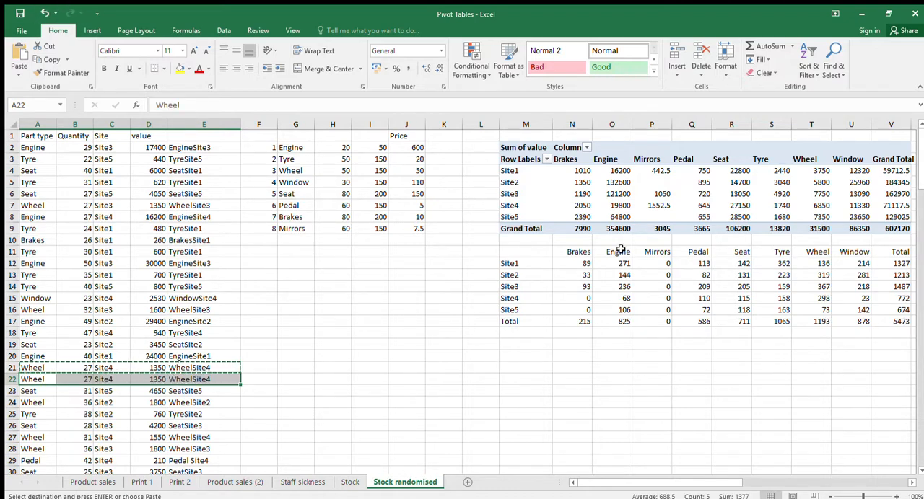
pyautogui.click(815, 298)
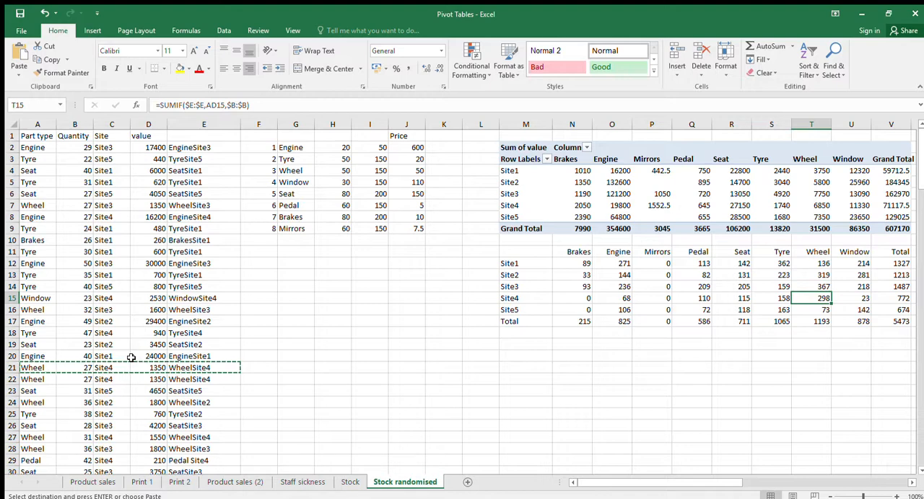
# Clear the copy selection and set the value in D21 of the stock data to 1500
pyautogui.click(274, 358)
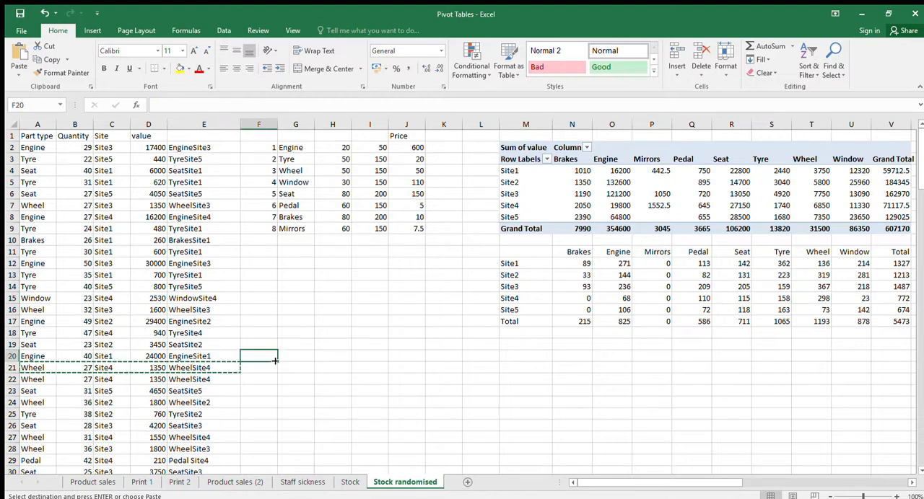
pyautogui.press('Escape')
pyautogui.click(155, 370)
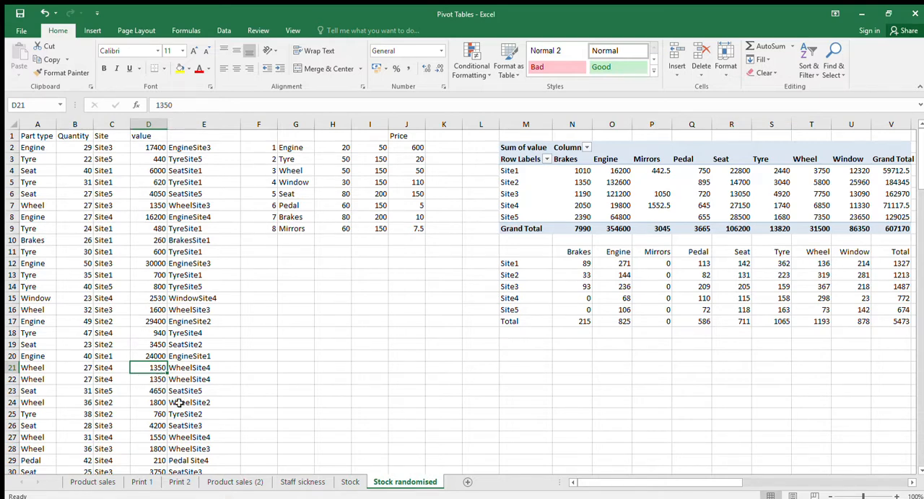
pyautogui.click(404, 173)
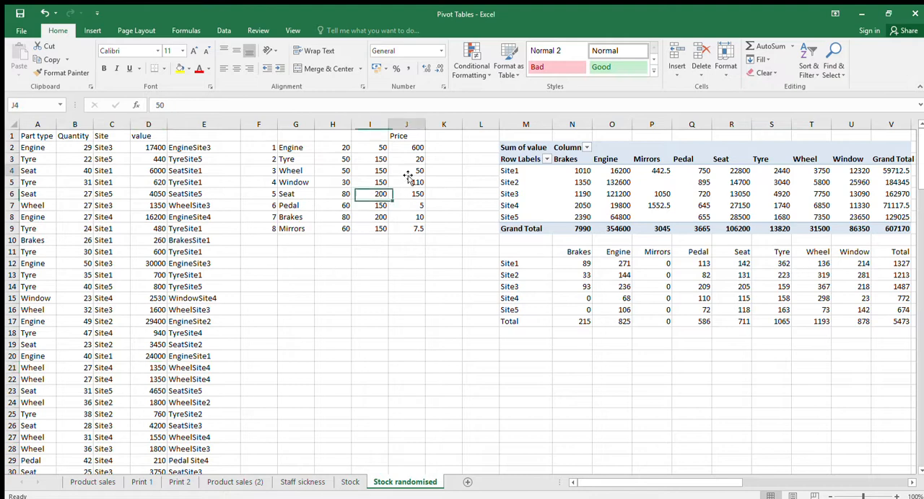
pyautogui.click(150, 369)
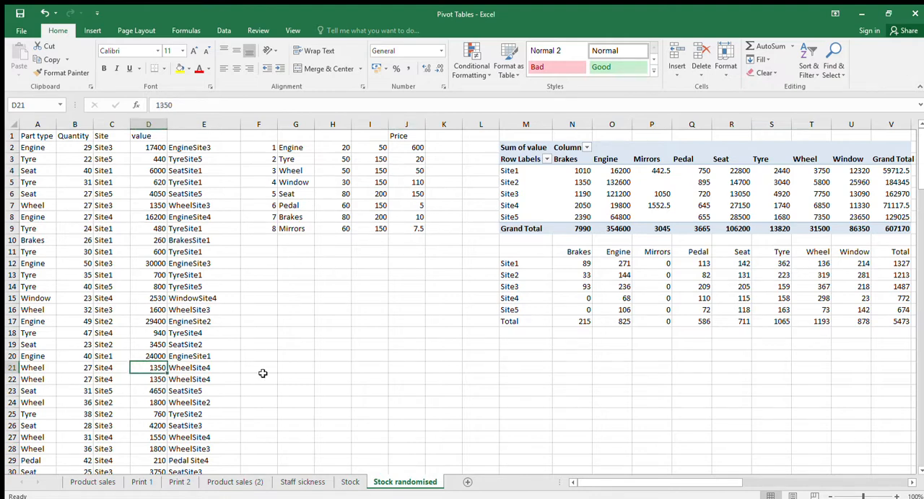
pyautogui.write('15')
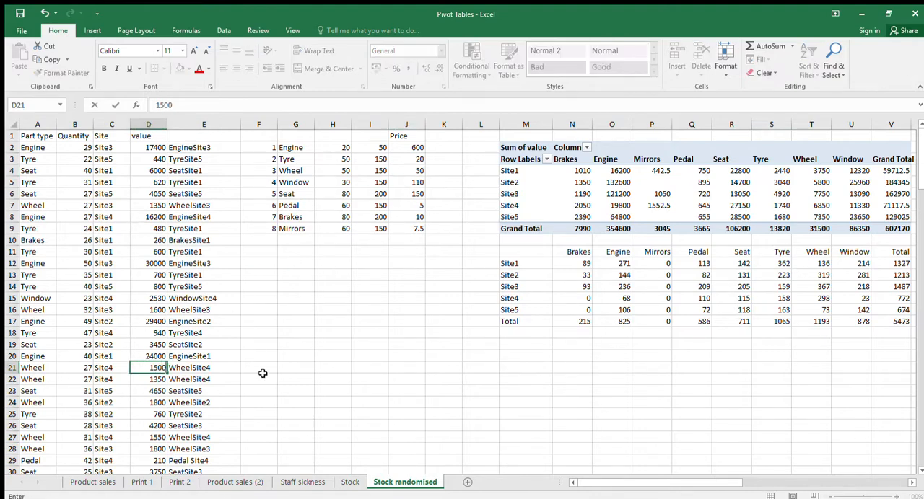
pyautogui.press('Return')
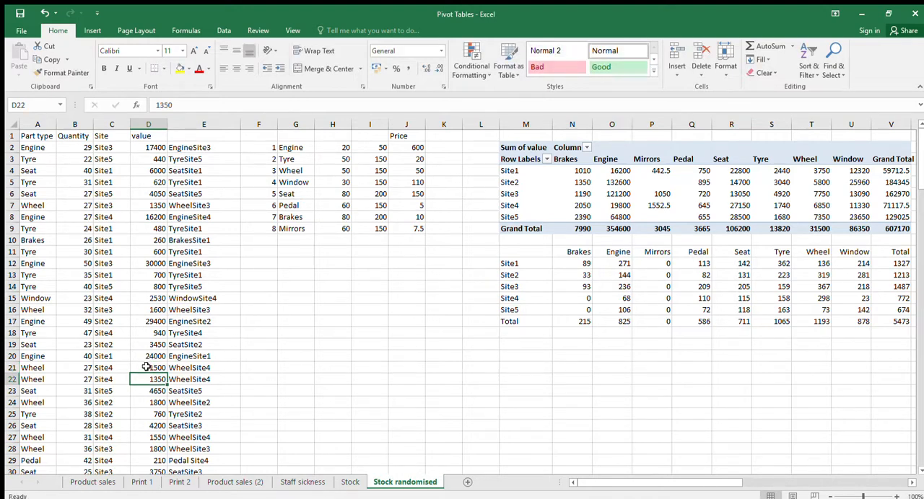
# Examine the SUMIF formulas for Site1 Brakes, Site4 Wheel and Site1 Engine in the summary
pyautogui.click(587, 264)
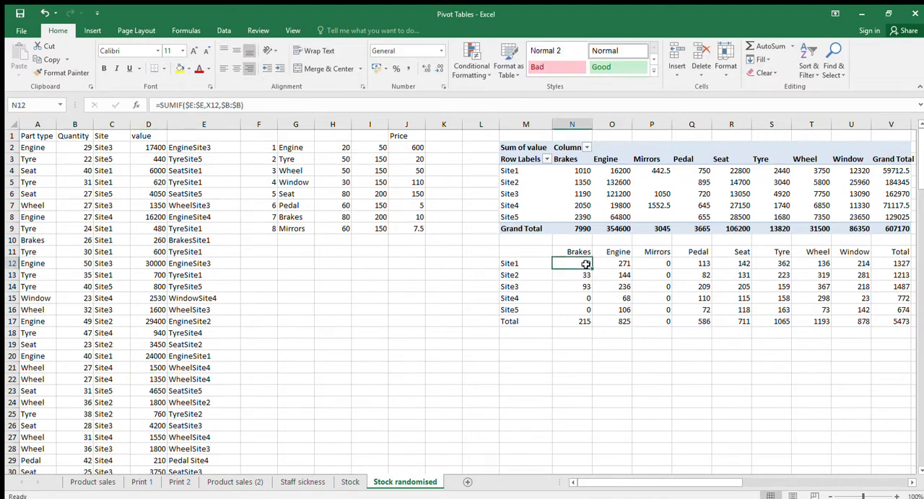
pyautogui.click(820, 298)
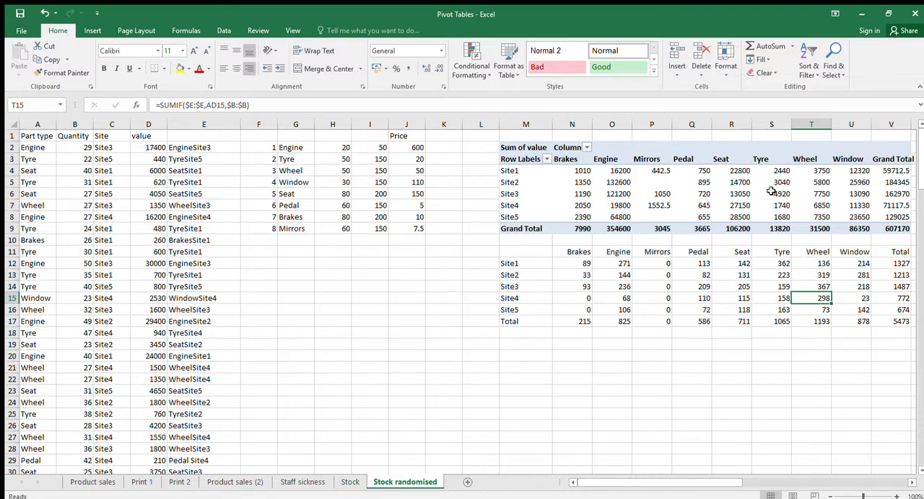
pyautogui.click(609, 267)
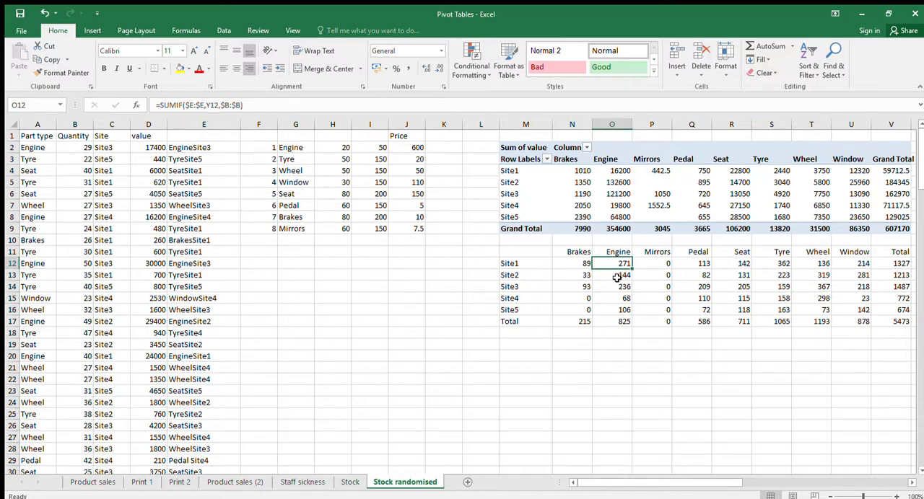